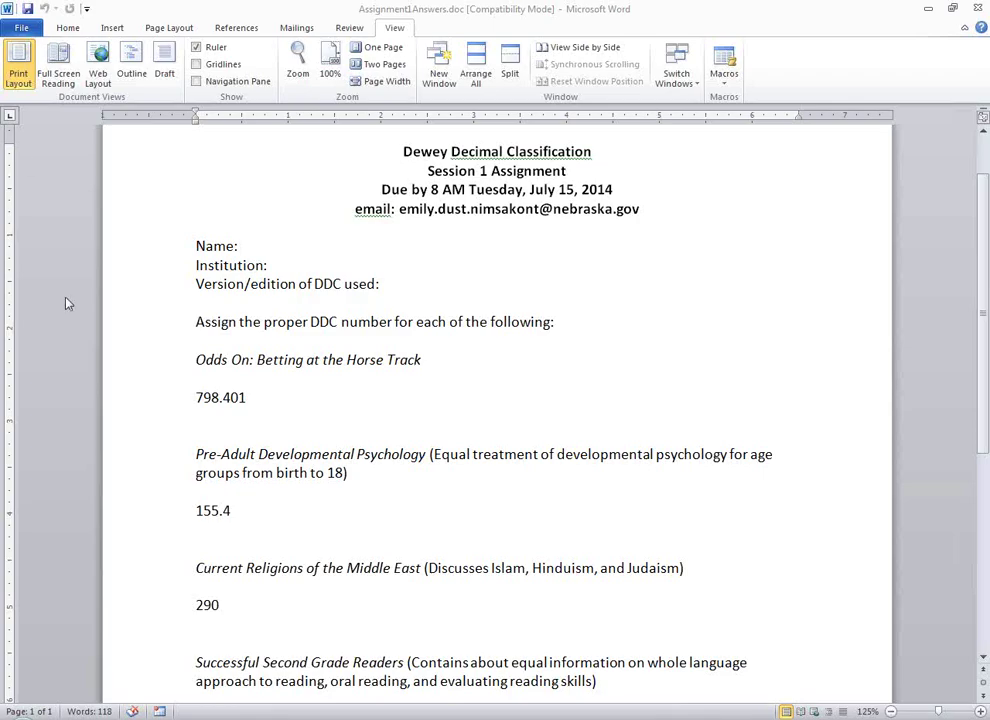
Step: Switch from the assignment document to the WebDewey browser window and maximize it
{"action": "scroll", "coordinate": [556, 387], "scroll_direction": "down", "scroll_amount": 1}
{"action": "left_click", "coordinate": [497, 354]}
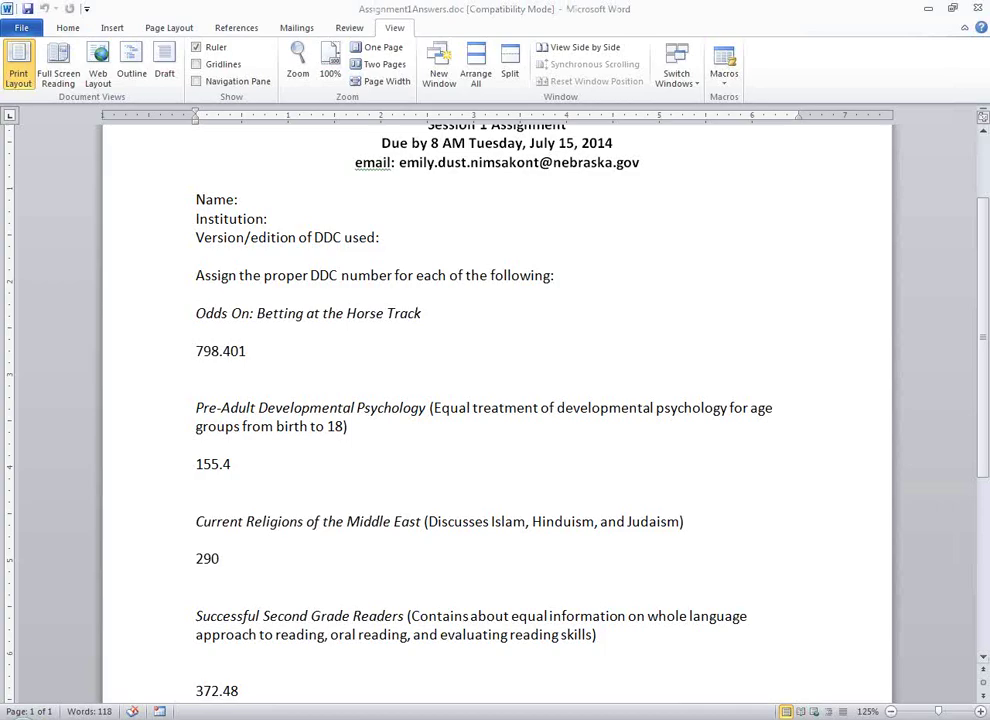
{"action": "left_click_drag", "start_coordinate": [989, 32], "coordinate": [469, 32]}
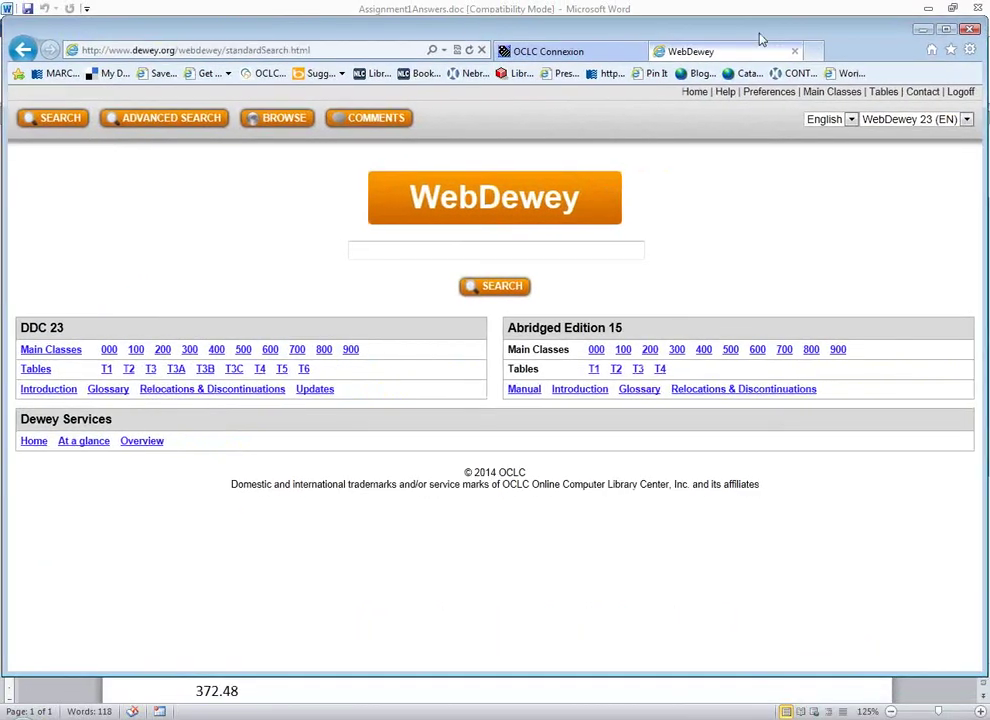
{"action": "left_click", "coordinate": [944, 29]}
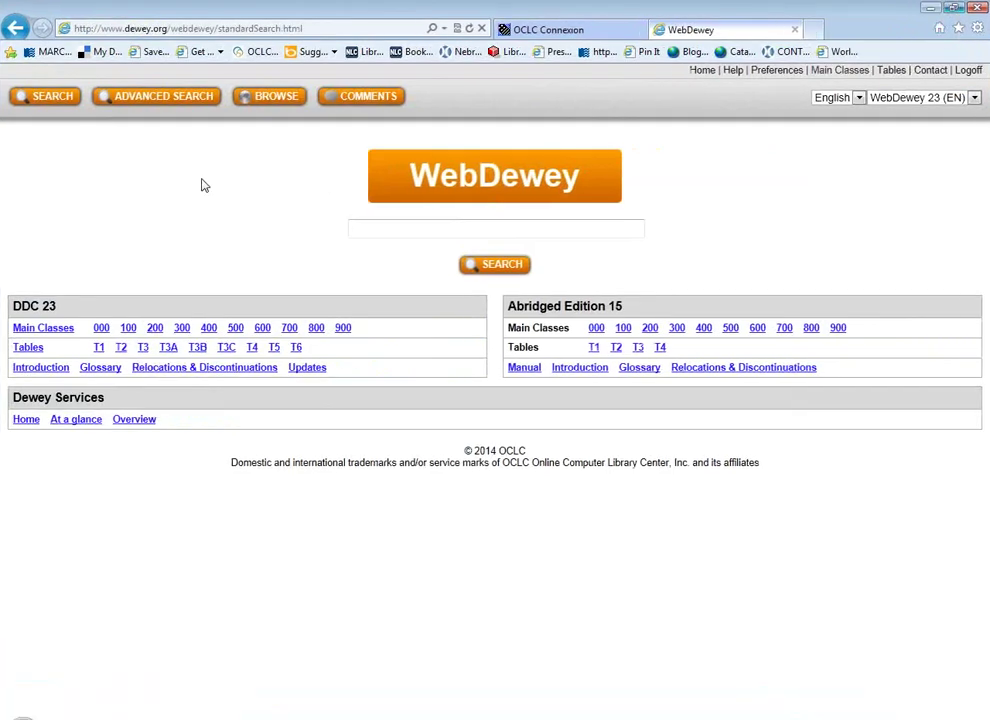
Step: Browse WebDewey's Relative Index for "betting"
{"action": "left_click", "coordinate": [267, 101]}
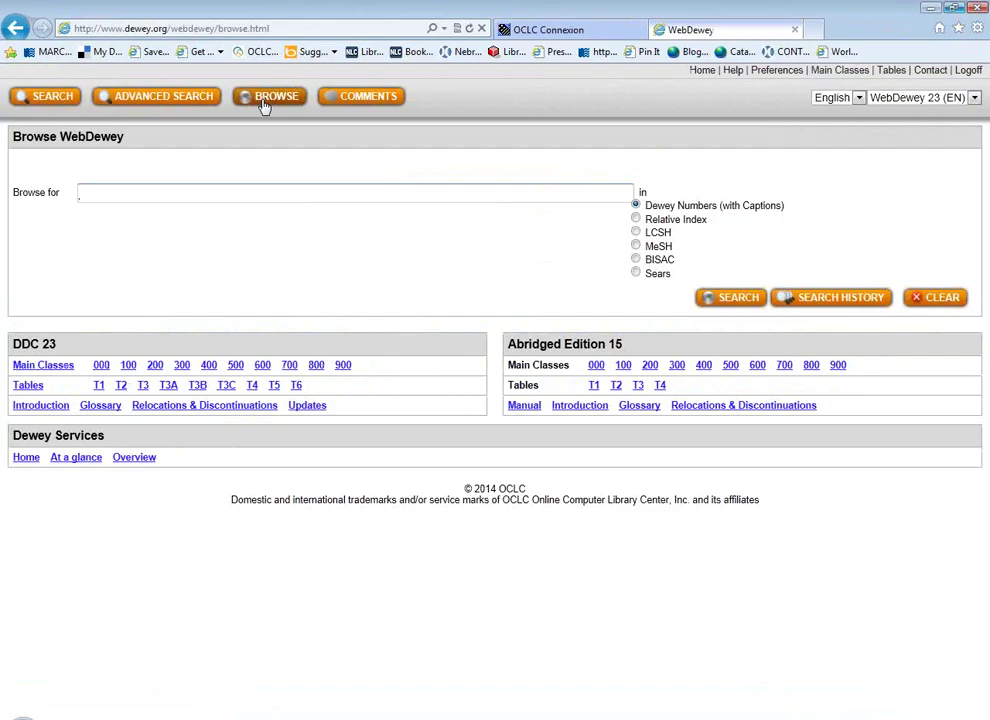
{"action": "left_click", "coordinate": [636, 219]}
{"action": "left_click", "coordinate": [499, 195]}
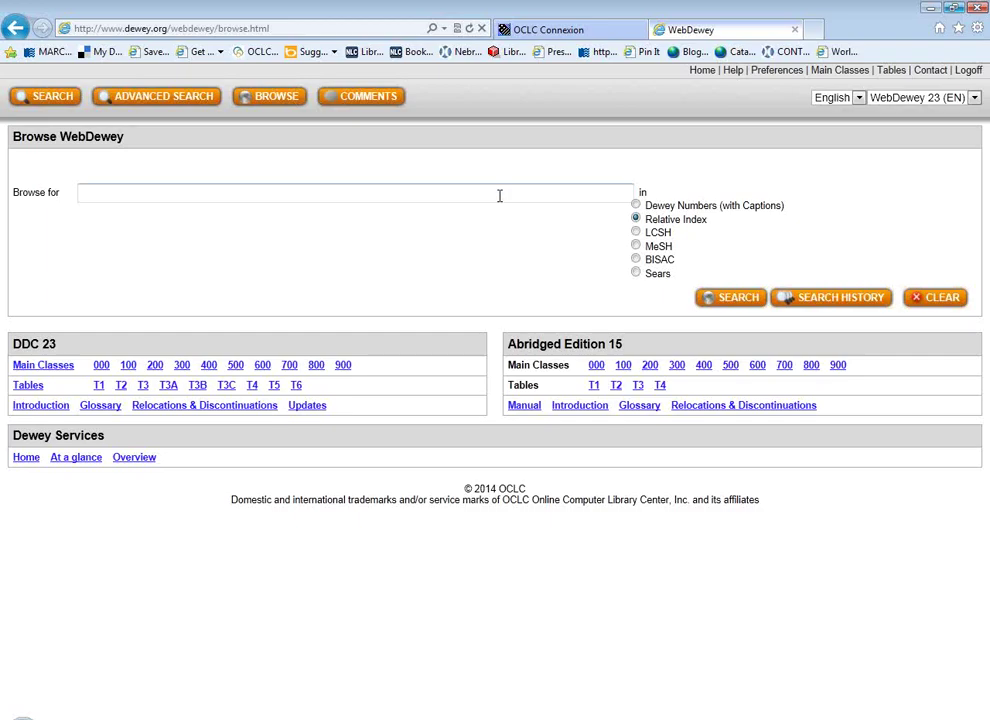
{"action": "type", "text": "betting"}
{"action": "key", "text": "Return"}
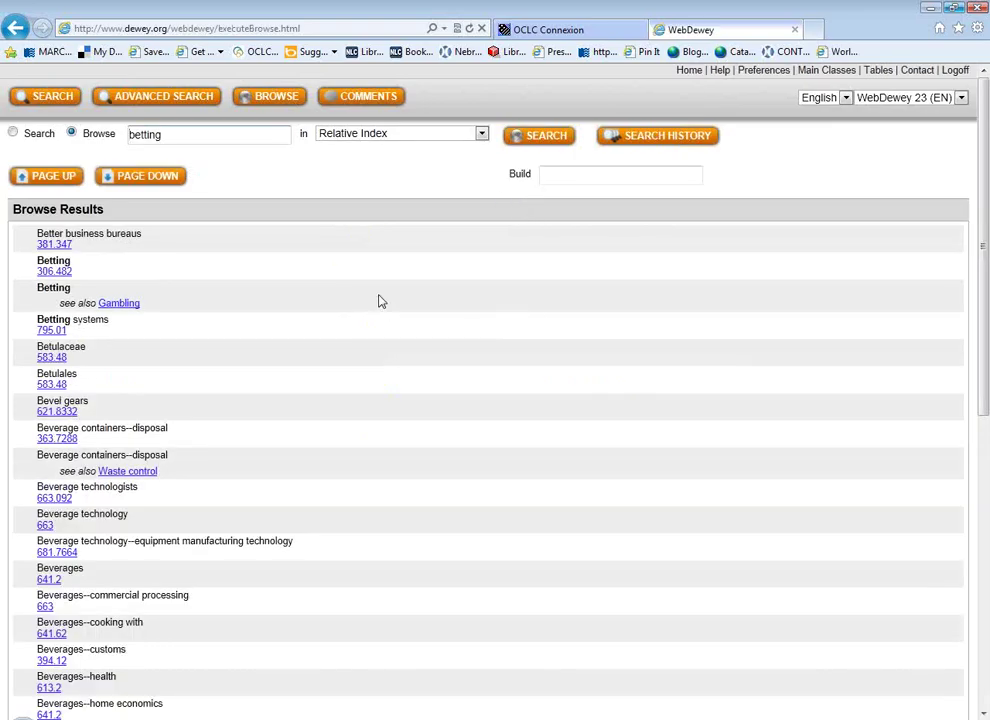
Step: Look through the betting results, open the Betting entry at 306.482, and review its notes and hierarchy
{"action": "scroll", "coordinate": [380, 300], "scroll_direction": "down", "scroll_amount": 2}
{"action": "scroll", "coordinate": [380, 301], "scroll_direction": "up", "scroll_amount": 2}
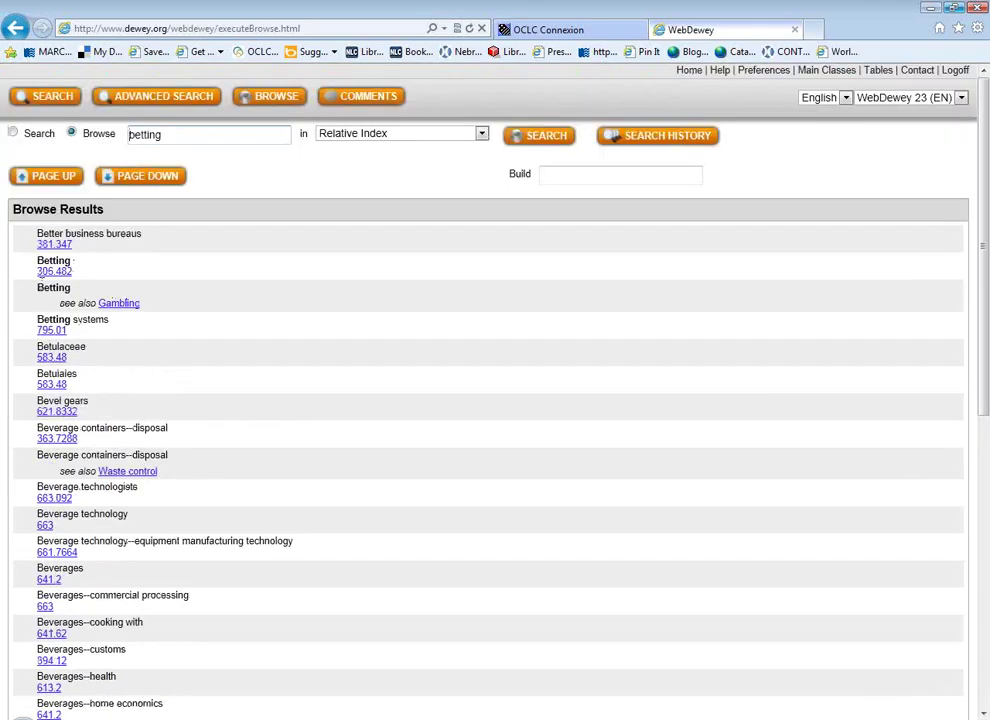
{"action": "left_click", "coordinate": [53, 270]}
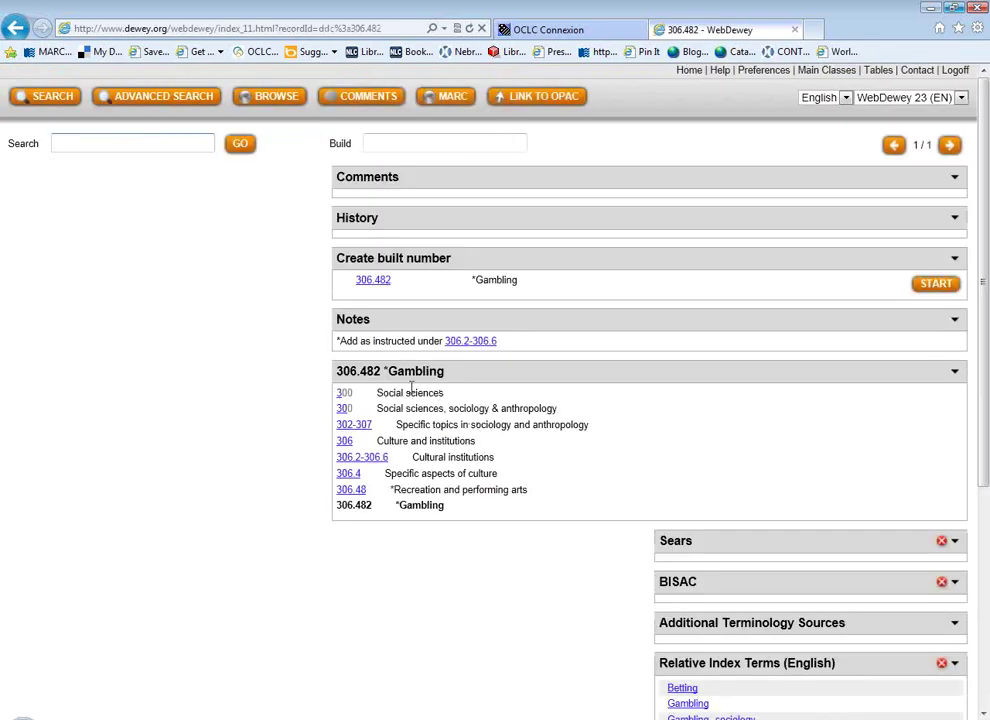
{"action": "scroll", "coordinate": [458, 478], "scroll_direction": "down", "scroll_amount": 1}
{"action": "scroll", "coordinate": [458, 478], "scroll_direction": "up", "scroll_amount": 1}
Step: Start a new browse of the Relative Index for "horse racing"
{"action": "left_click", "coordinate": [258, 102]}
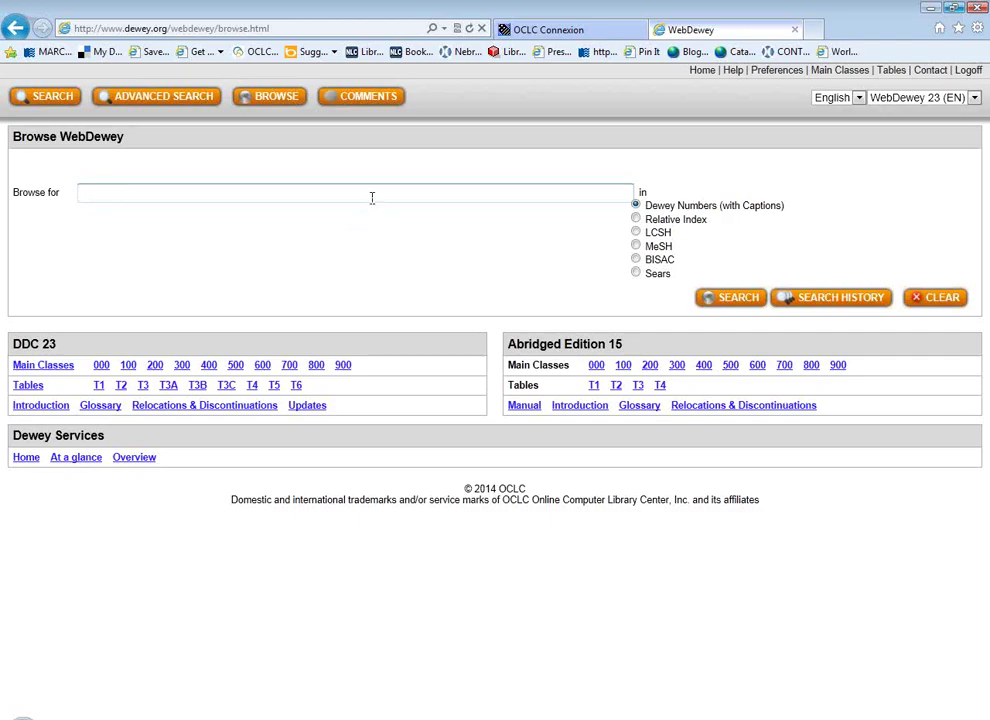
{"action": "type", "text": "horse racing"}
{"action": "left_click", "coordinate": [636, 219]}
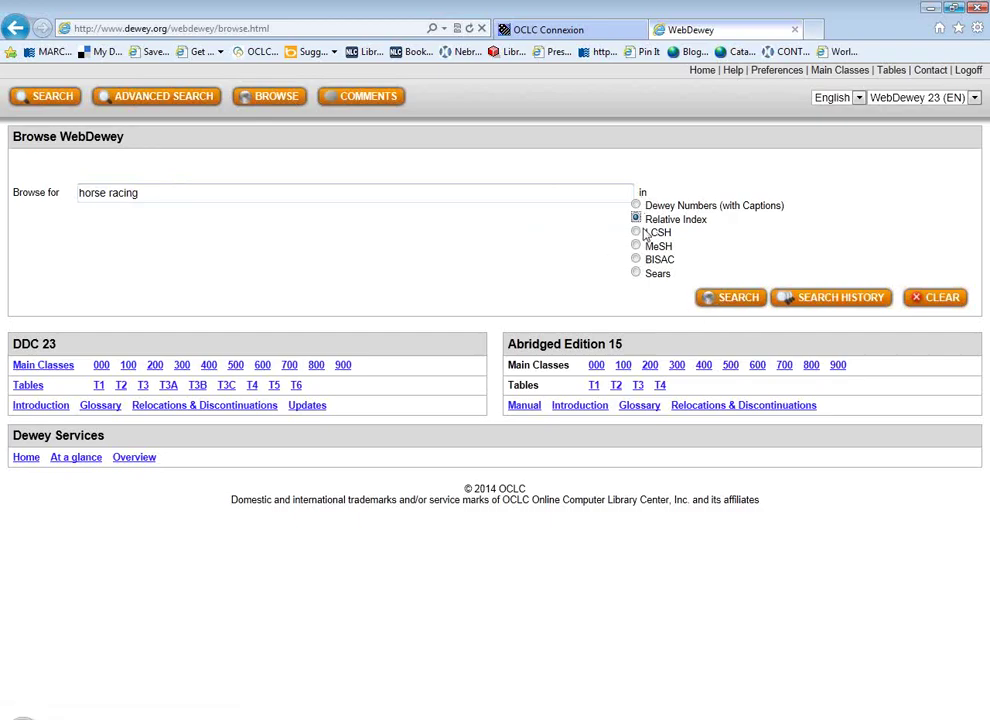
{"action": "left_click", "coordinate": [712, 301]}
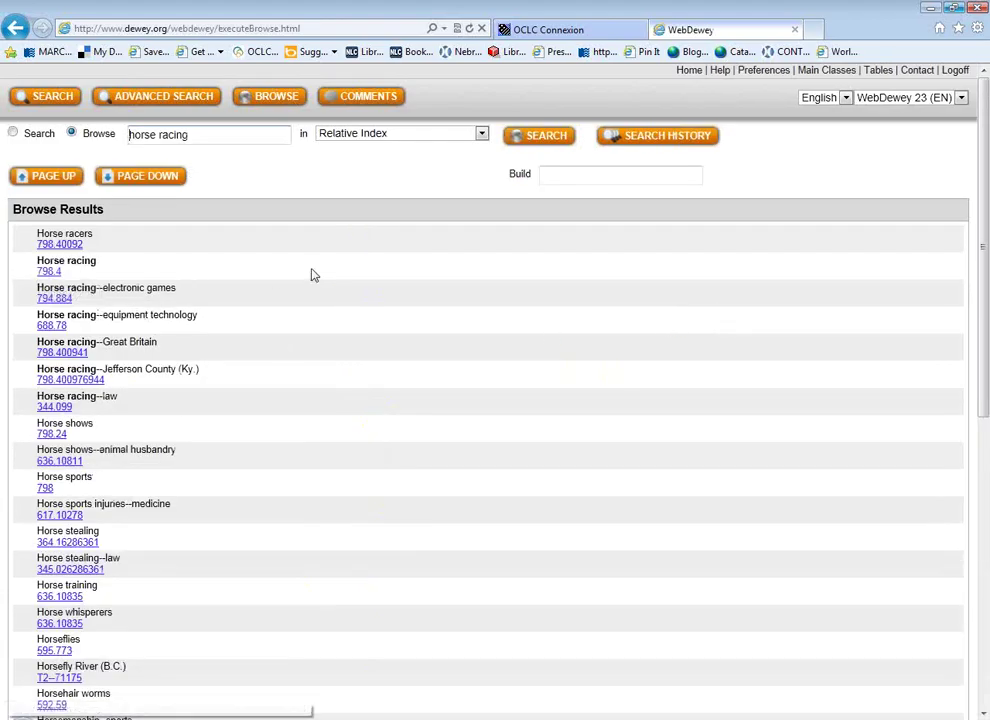
Step: Open the 798.4 Horse racing entry, go to its Betting subdivision 798.401, and review that record
{"action": "left_click", "coordinate": [47, 272]}
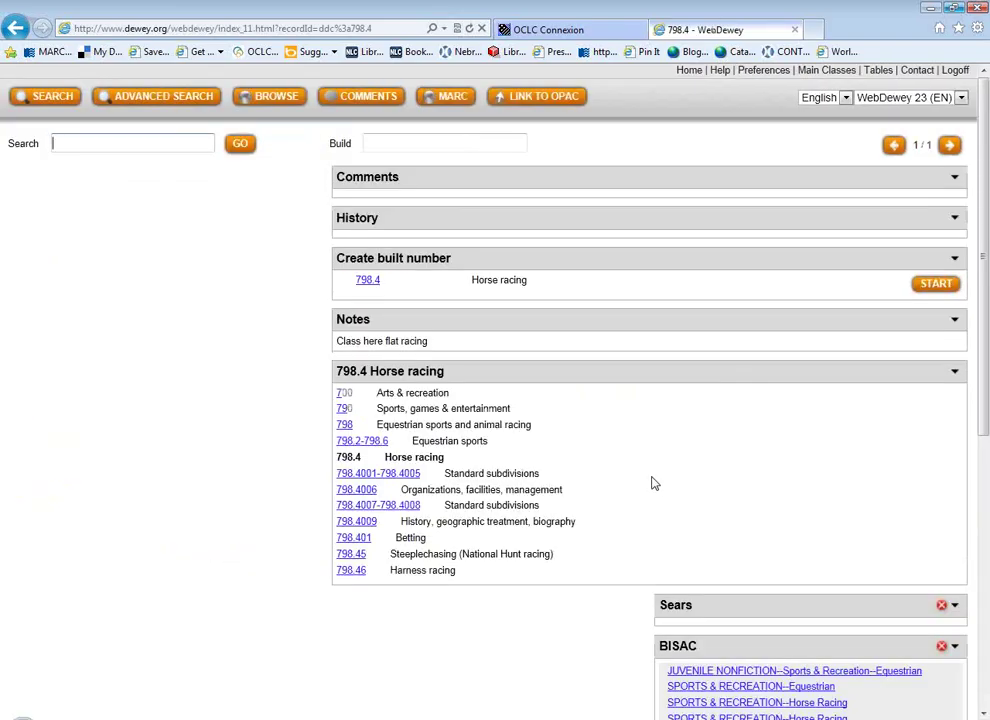
{"action": "scroll", "coordinate": [651, 484], "scroll_direction": "down", "scroll_amount": 2}
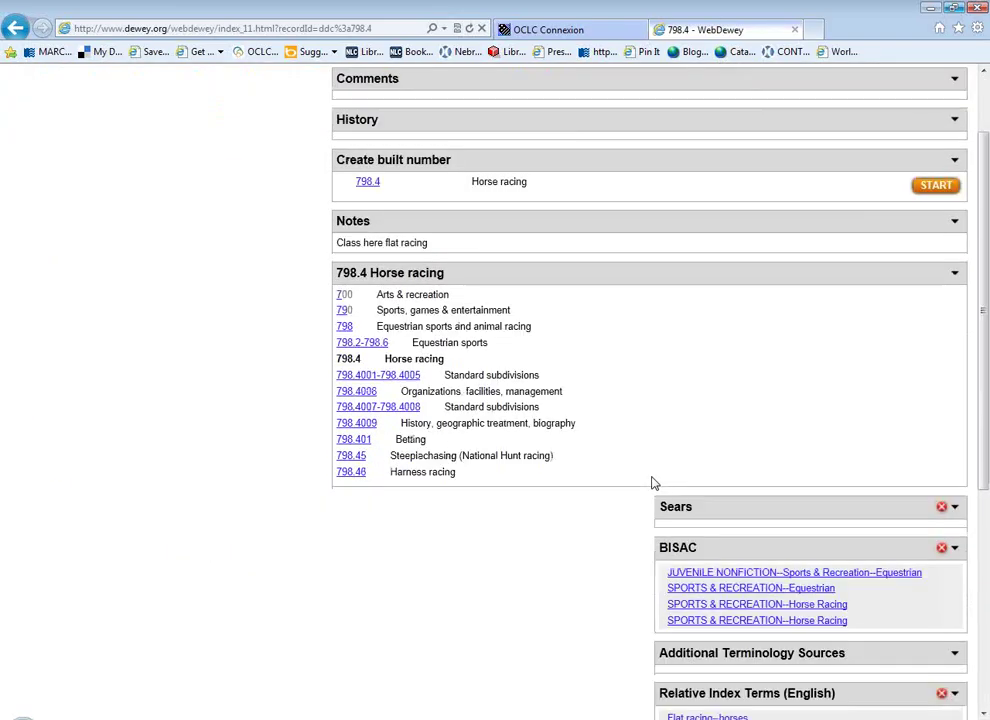
{"action": "left_click", "coordinate": [358, 445]}
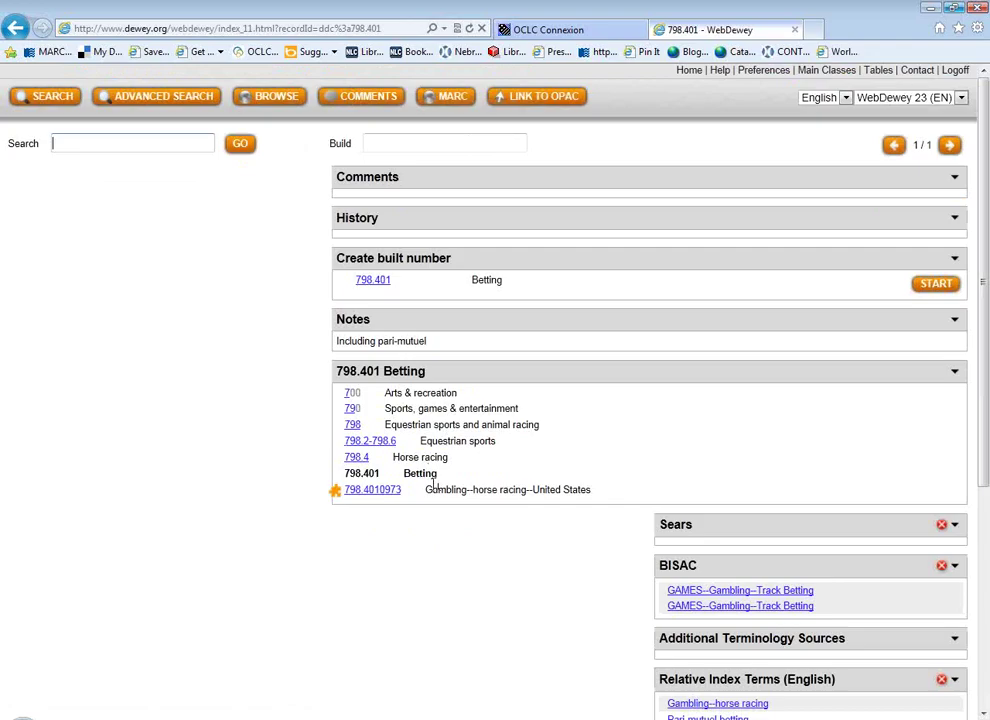
{"action": "scroll", "coordinate": [427, 478], "scroll_direction": "down", "scroll_amount": 2}
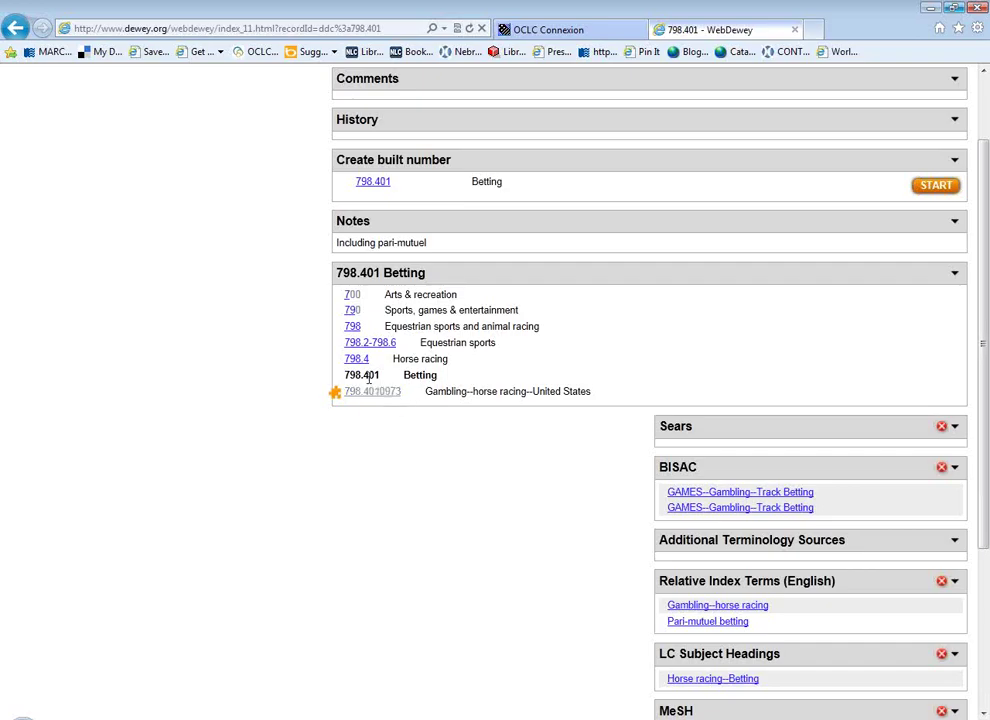
{"action": "scroll", "coordinate": [444, 488], "scroll_direction": "up", "scroll_amount": 2}
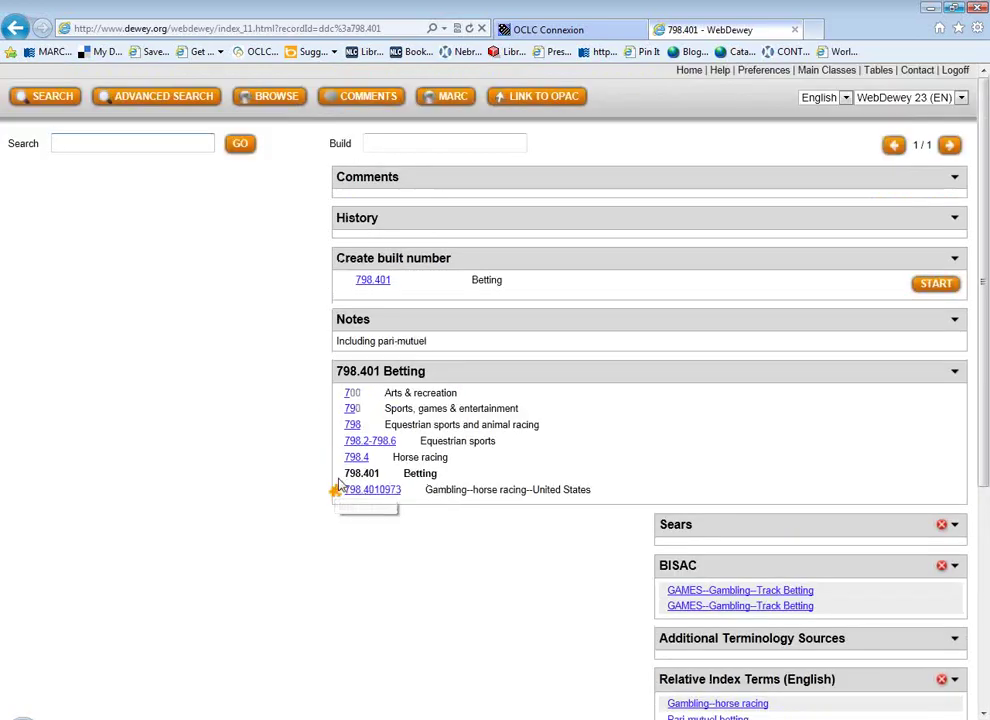
Step: Switch back to the assignment document in Word and read the Pre-Adult Developmental Psychology question
{"action": "left_click", "coordinate": [660, 719]}
{"action": "left_click", "coordinate": [413, 364]}
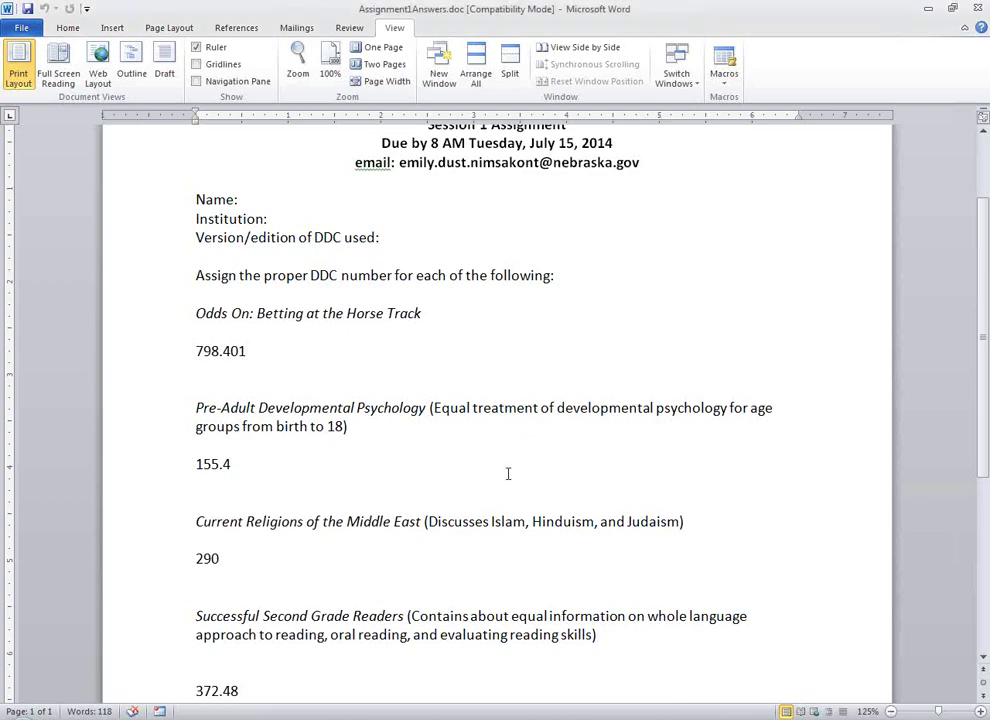
{"action": "scroll", "coordinate": [531, 502], "scroll_direction": "down", "scroll_amount": 1}
{"action": "left_click", "coordinate": [541, 435]}
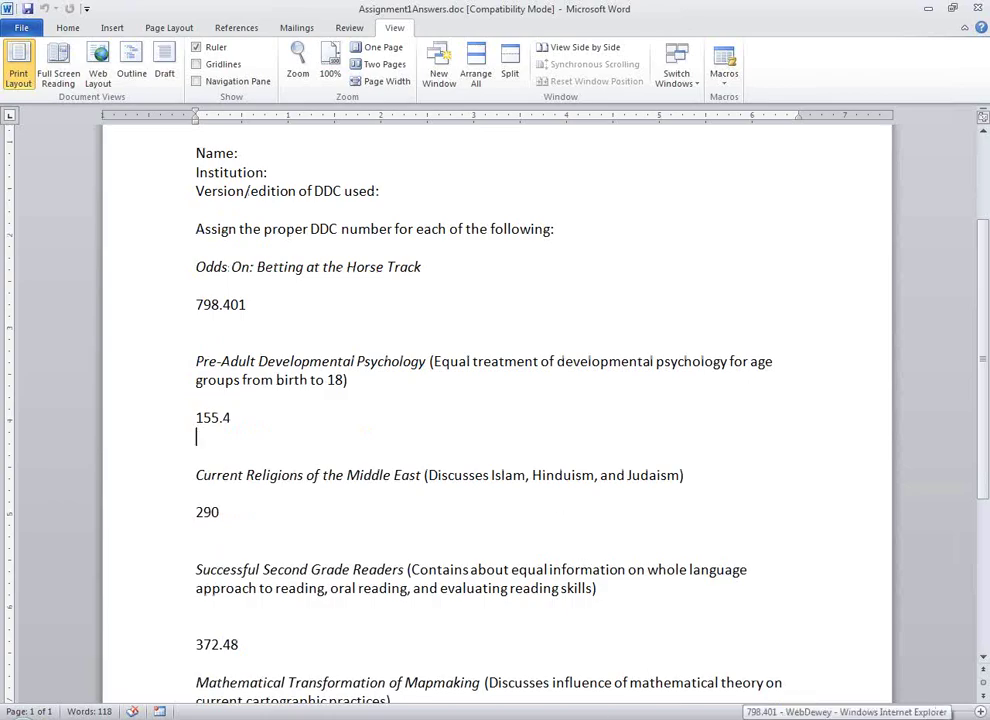
Step: Return to WebDewey in the browser and browse the Relative Index for "developmental psychology"
{"action": "key", "text": "alt+Tab"}
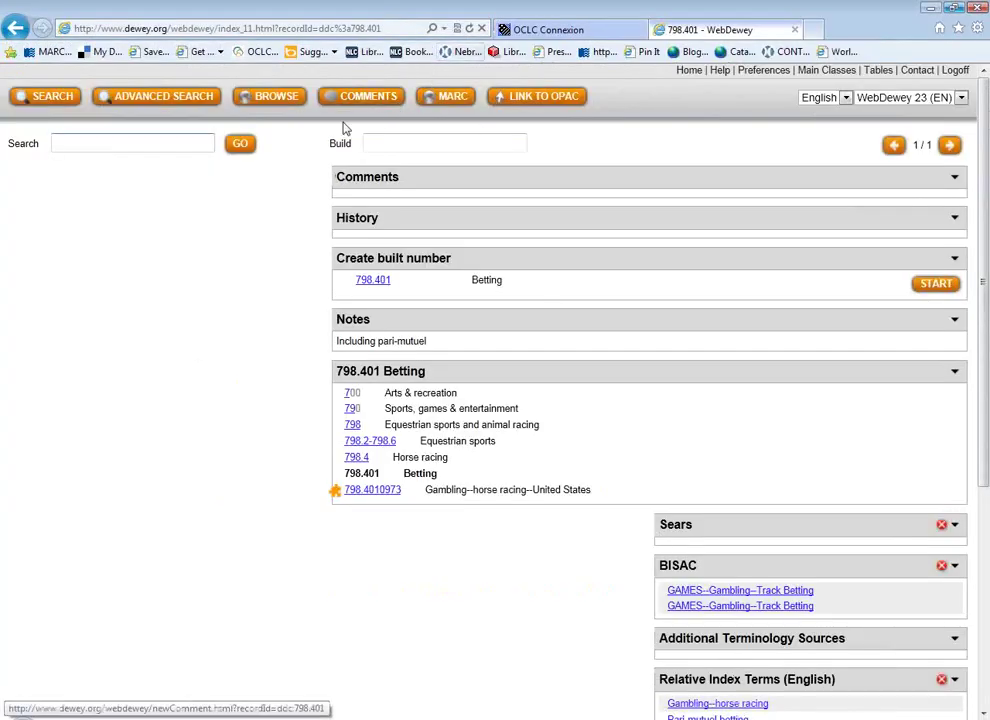
{"action": "left_click", "coordinate": [274, 100]}
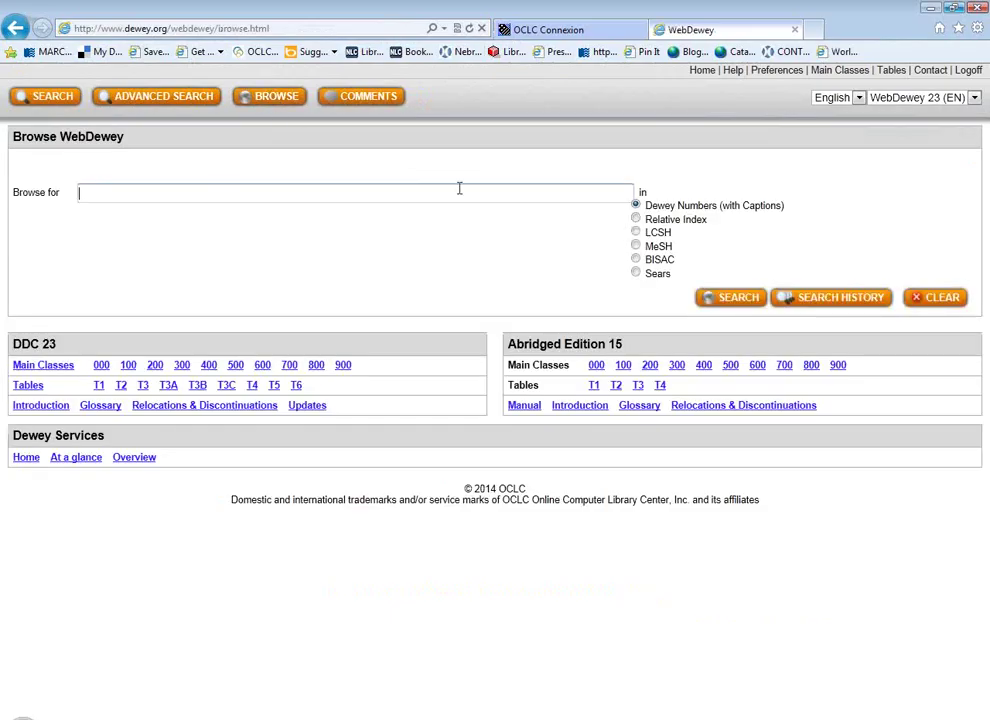
{"action": "left_click", "coordinate": [636, 219]}
{"action": "left_click", "coordinate": [579, 193]}
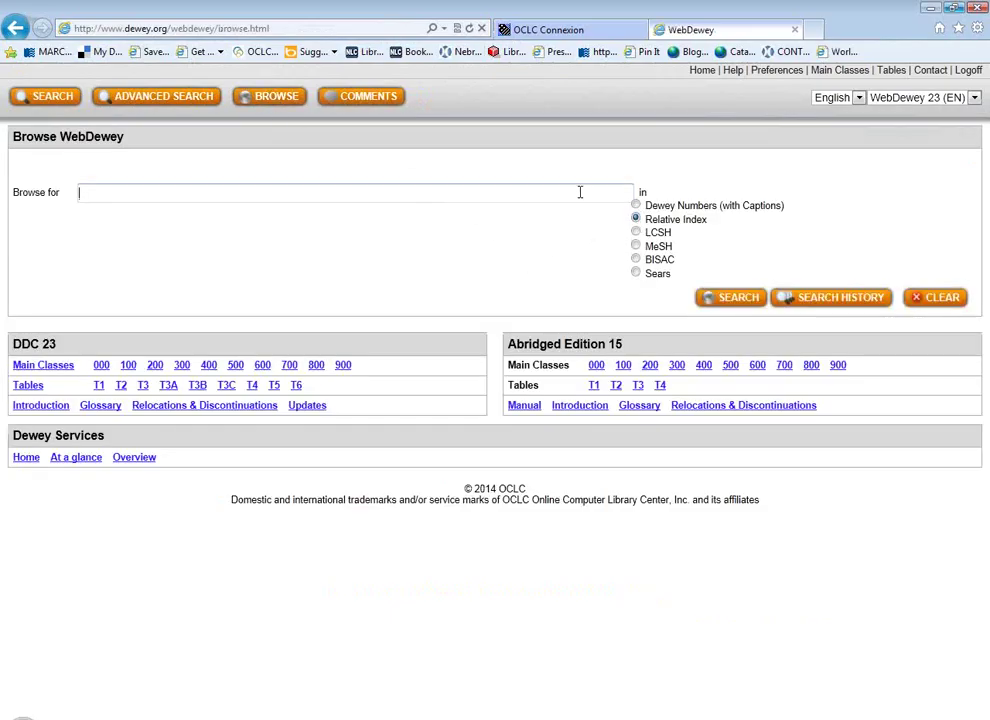
{"action": "type", "text": "developmental psychology"}
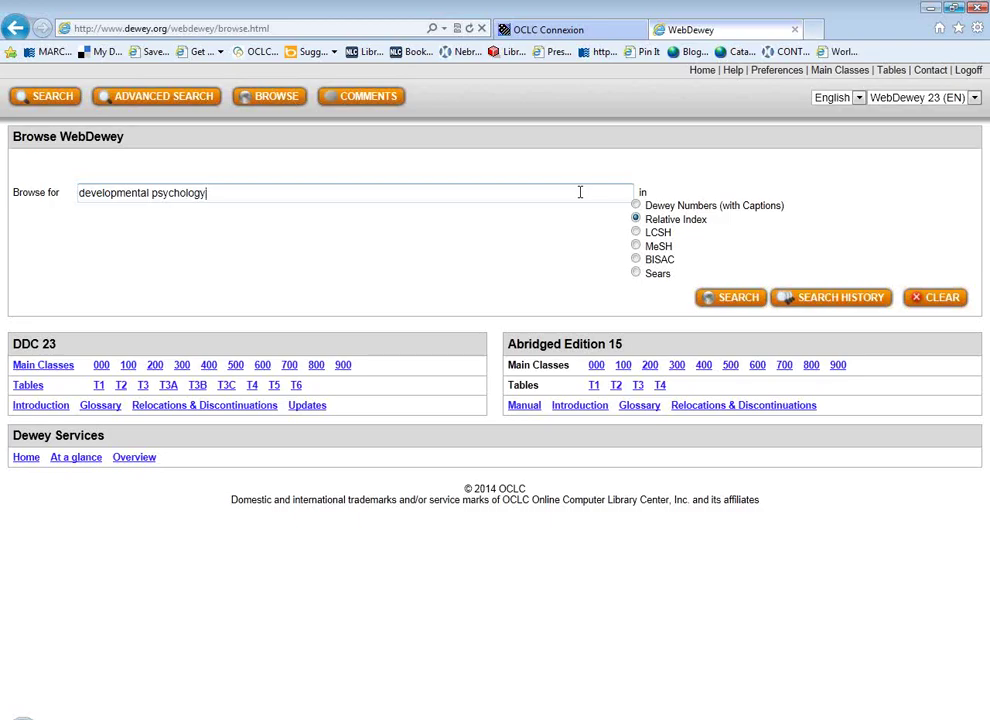
{"action": "left_click", "coordinate": [737, 302]}
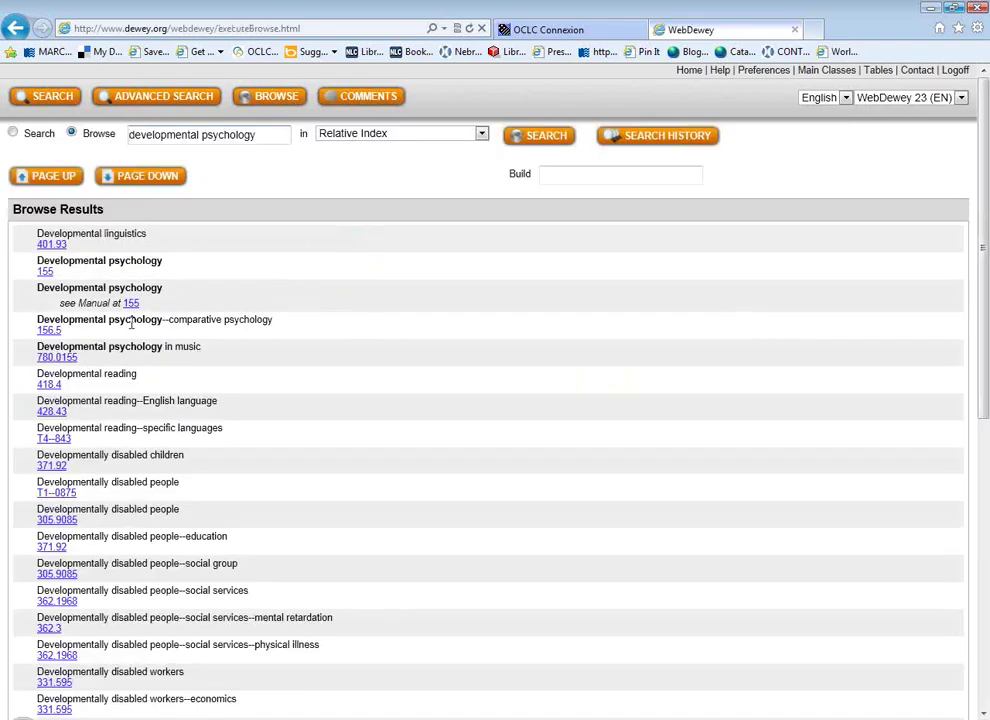
Step: Open the 155 entry for Developmental psychology and review its notes, table of preference and subdivisions
{"action": "left_click", "coordinate": [44, 280]}
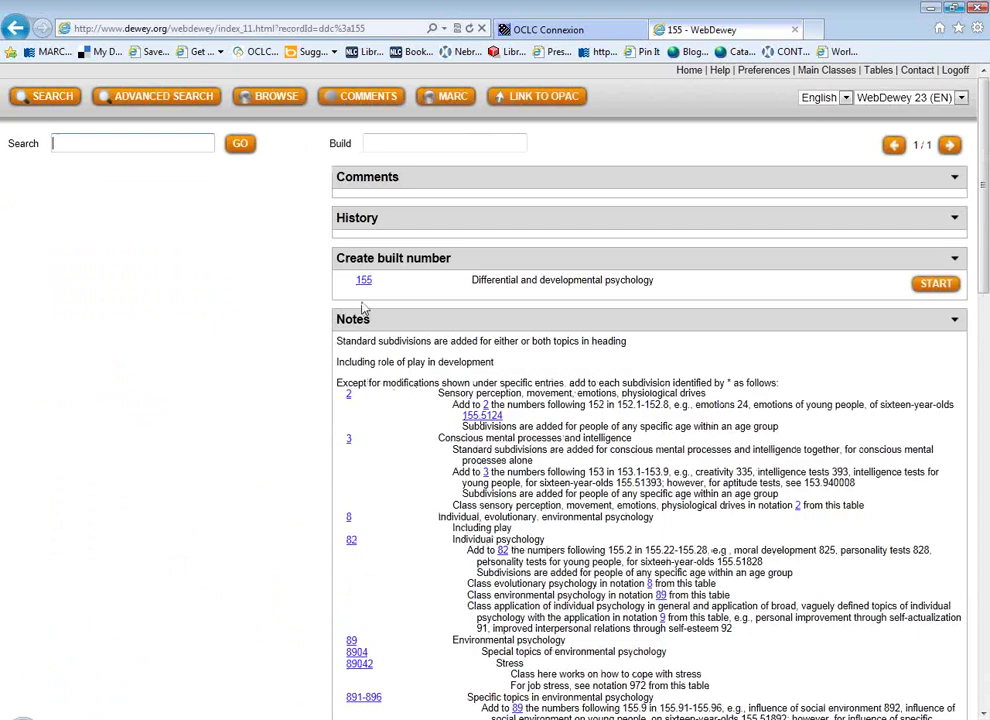
{"action": "scroll", "coordinate": [408, 378], "scroll_direction": "down", "scroll_amount": 2}
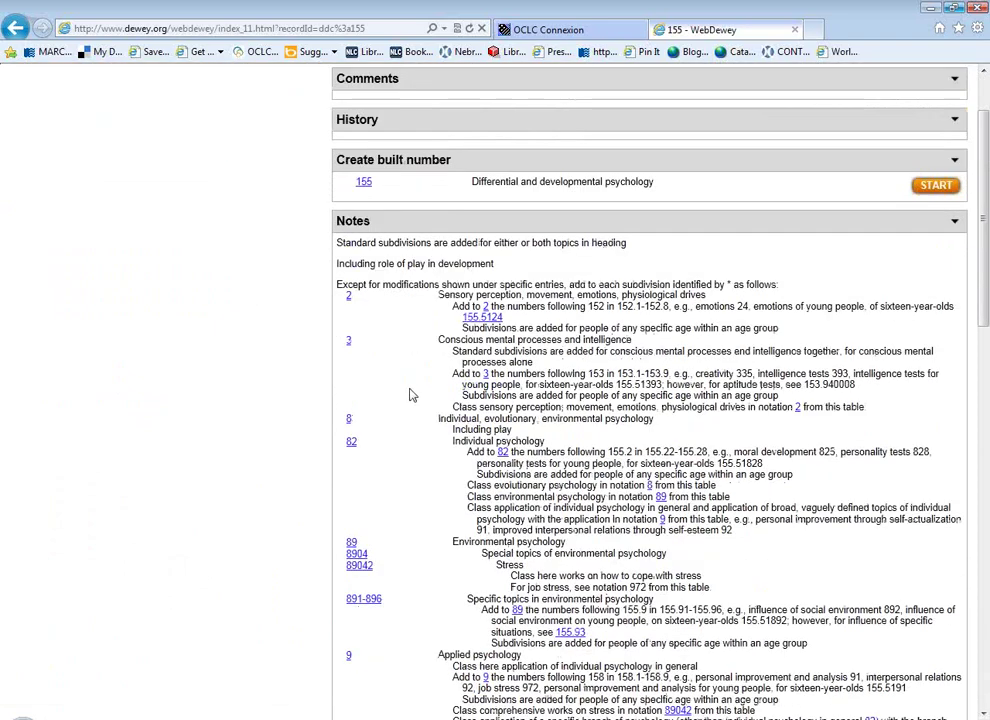
{"action": "scroll", "coordinate": [410, 394], "scroll_direction": "down", "scroll_amount": 6}
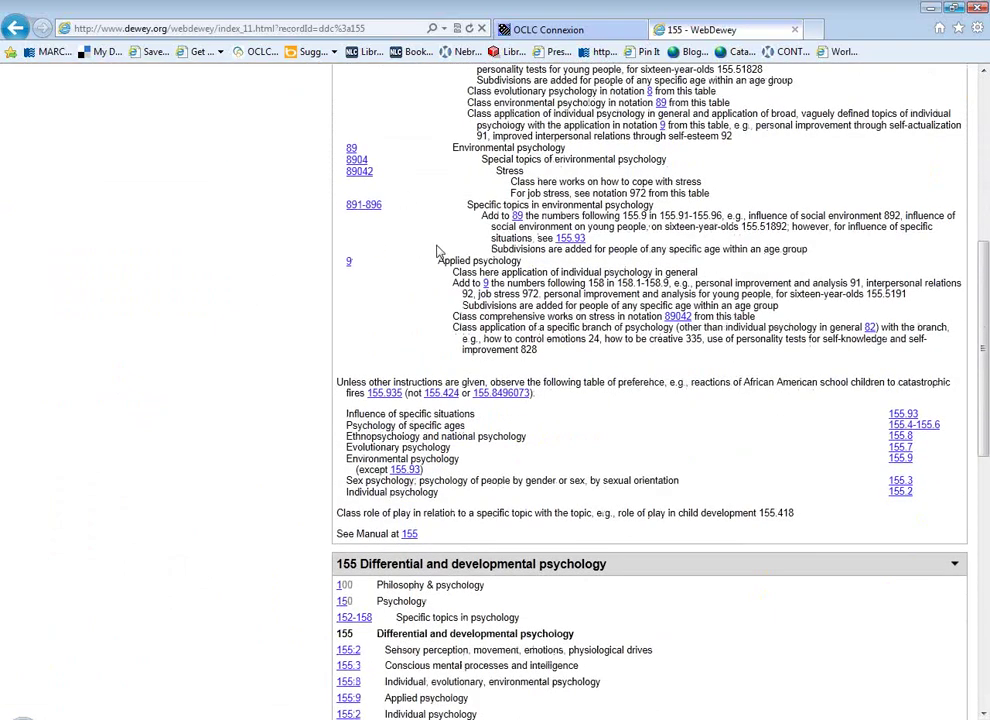
{"action": "scroll", "coordinate": [437, 252], "scroll_direction": "down", "scroll_amount": 4}
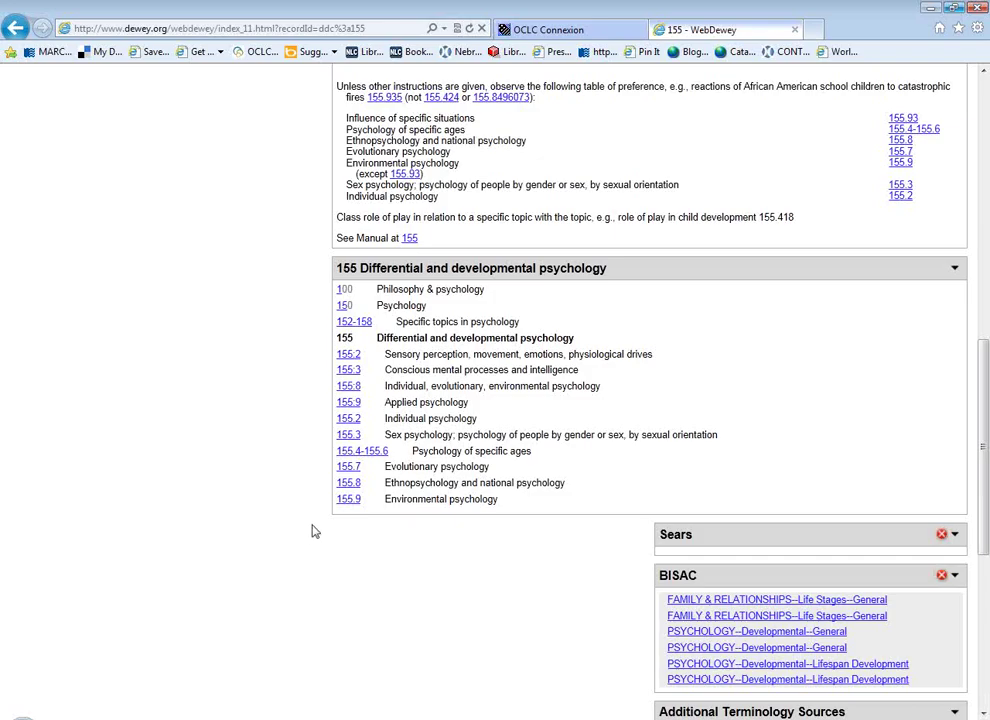
Step: Open the 155.4-155.6 Psychology of specific ages entry and view its age-group subdivisions
{"action": "triple_click", "coordinate": [413, 453]}
{"action": "left_click", "coordinate": [374, 453]}
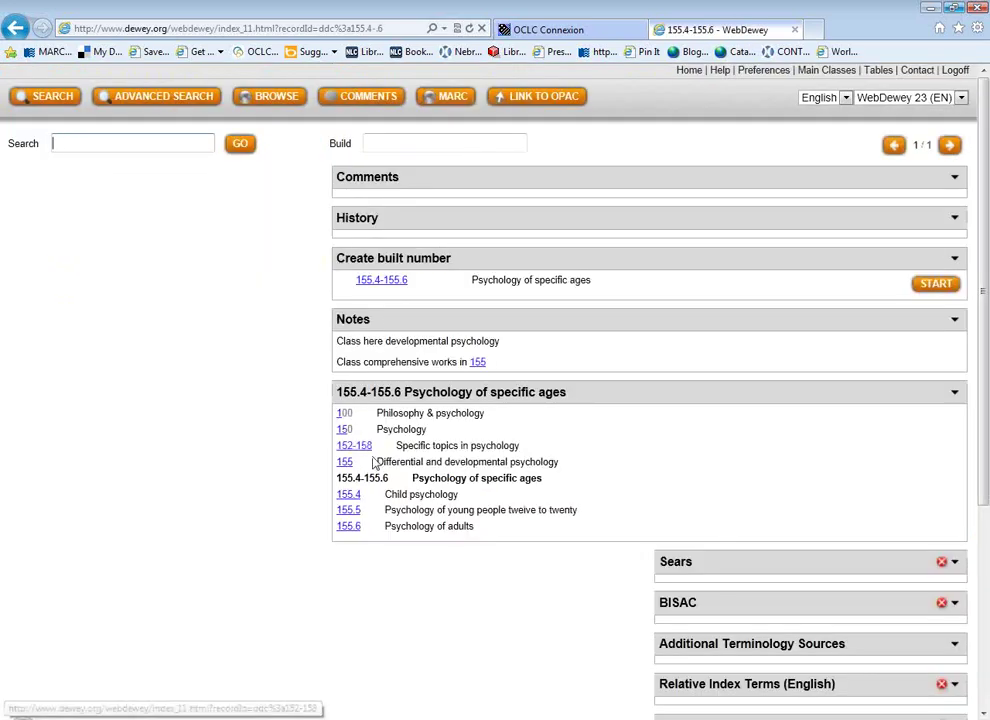
{"action": "scroll", "coordinate": [354, 519], "scroll_direction": "down", "scroll_amount": 2}
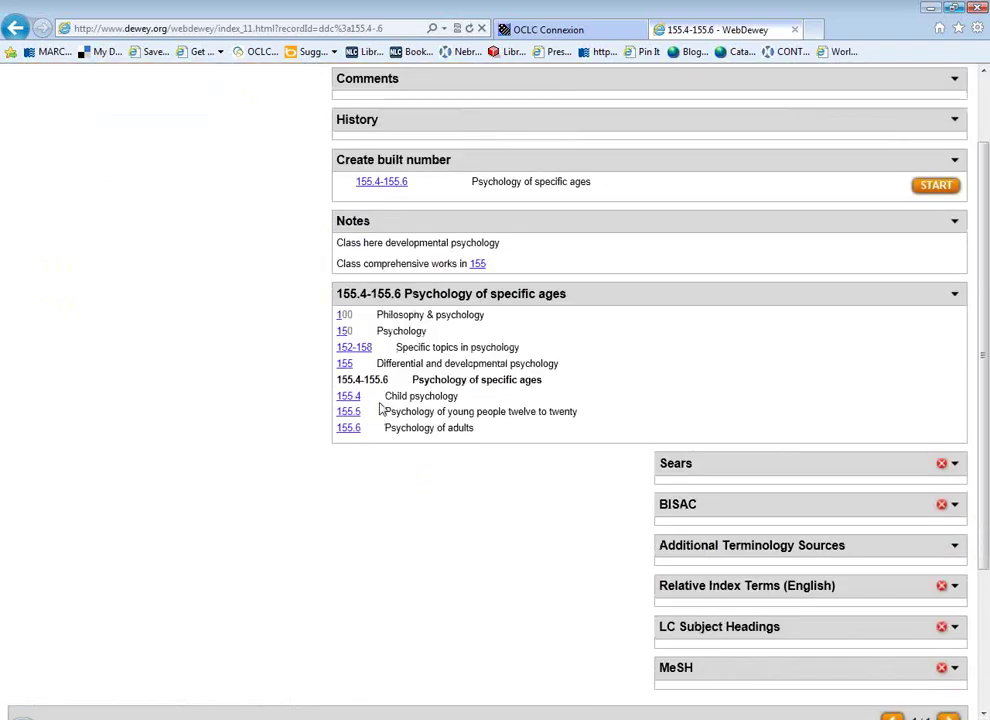
Step: Open 155.4 Child psychology, highlight the age range in its notes, and go back to the 155.4-155.6 entry
{"action": "left_click", "coordinate": [348, 396]}
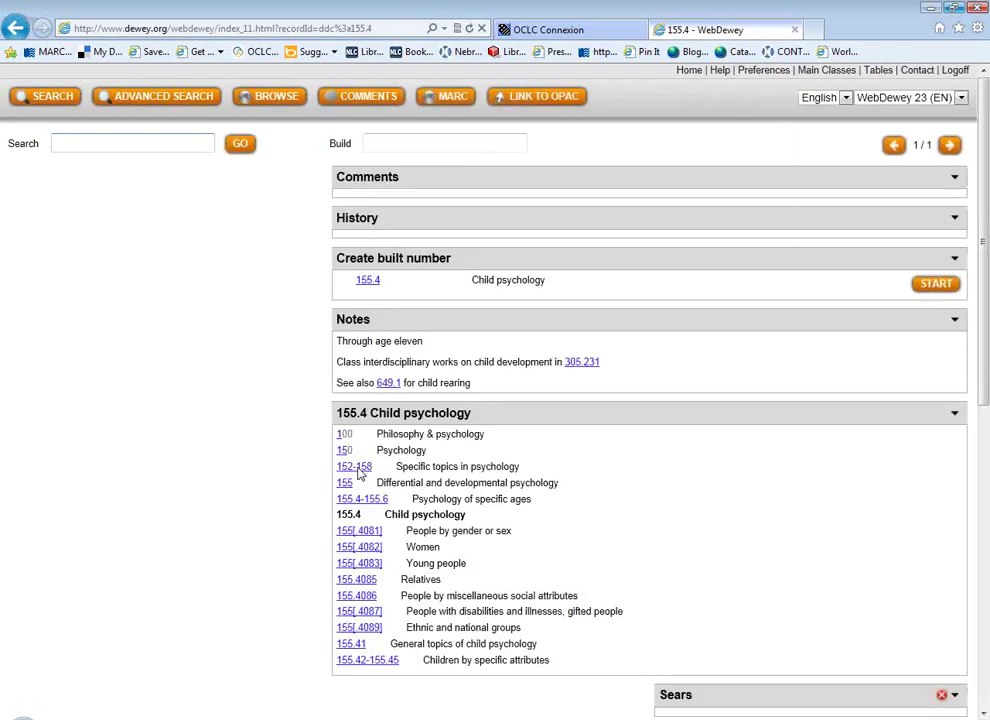
{"action": "scroll", "coordinate": [360, 472], "scroll_direction": "down", "scroll_amount": 2}
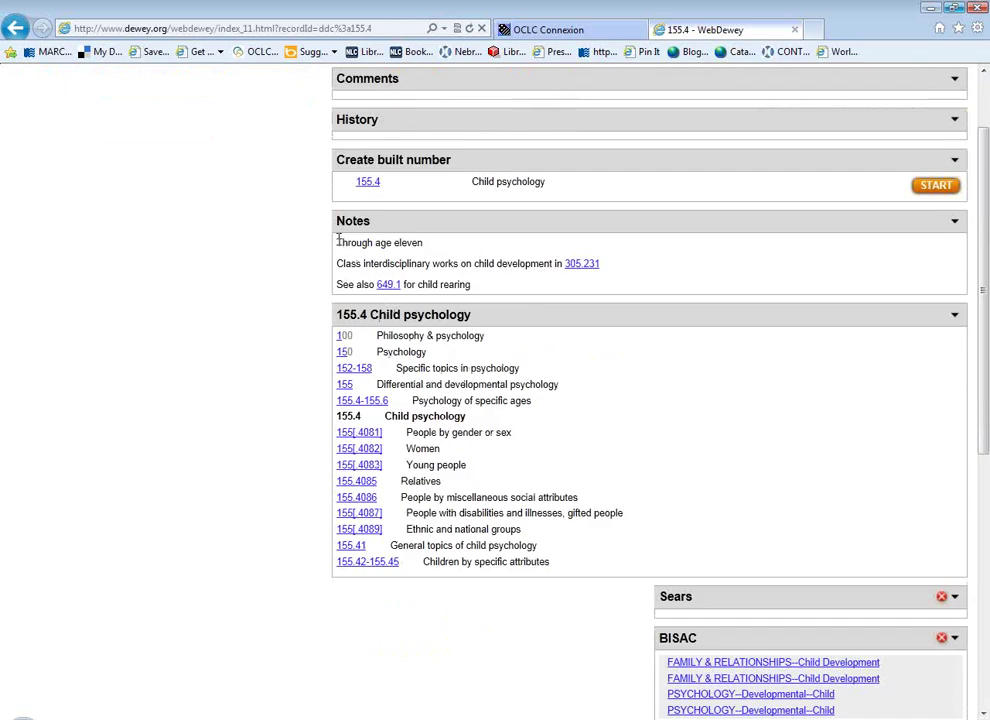
{"action": "left_click_drag", "start_coordinate": [338, 243], "coordinate": [424, 243]}
{"action": "left_click", "coordinate": [16, 28]}
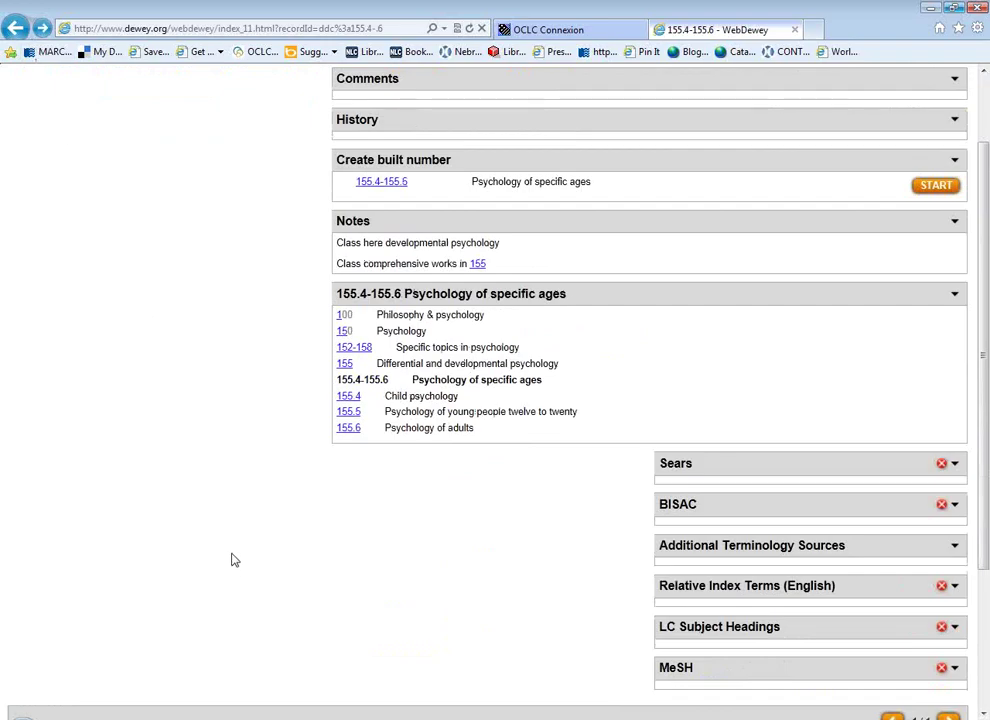
Step: Check the 155.5 entry on young people twelve to twenty, go back, and return to the assignment document in Word
{"action": "left_click", "coordinate": [348, 413]}
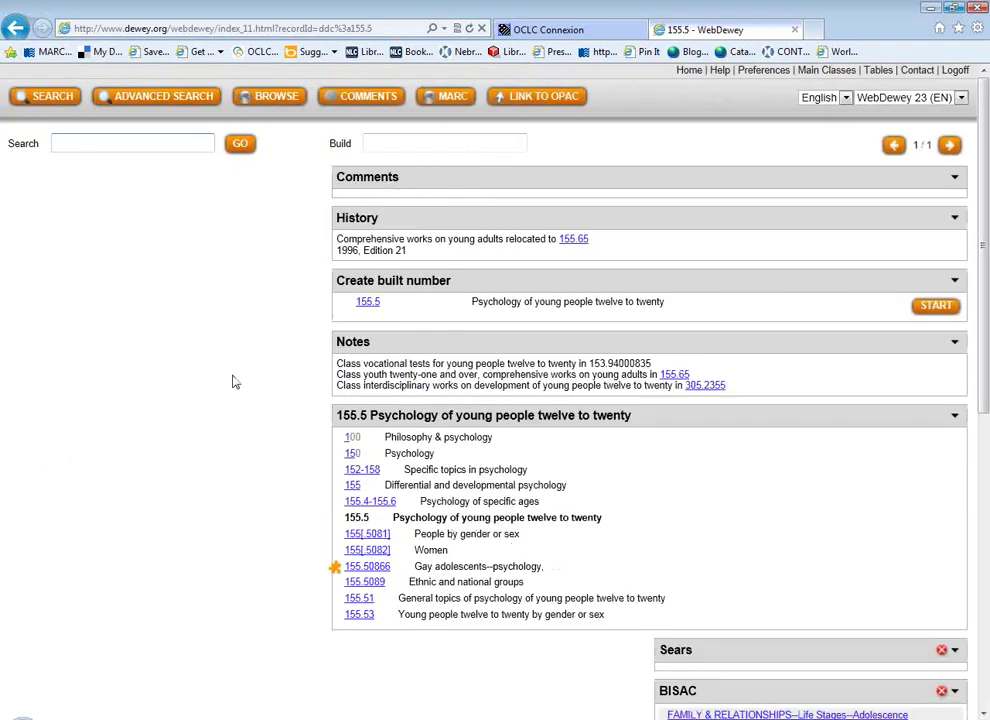
{"action": "left_click", "coordinate": [18, 32]}
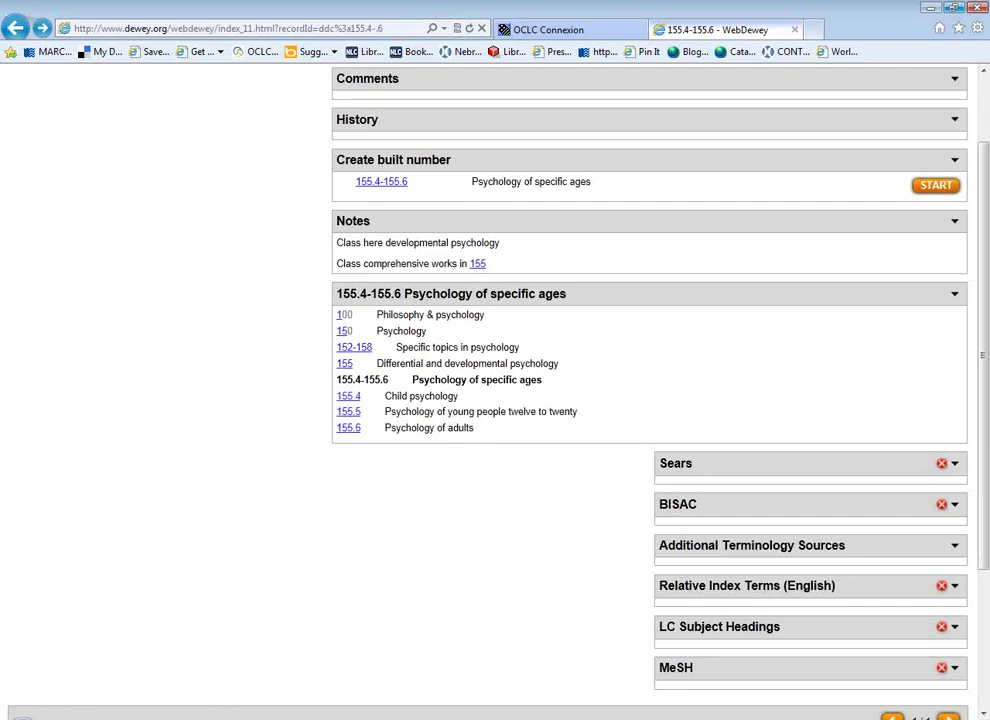
{"action": "left_click", "coordinate": [930, 715]}
{"action": "left_click", "coordinate": [443, 433]}
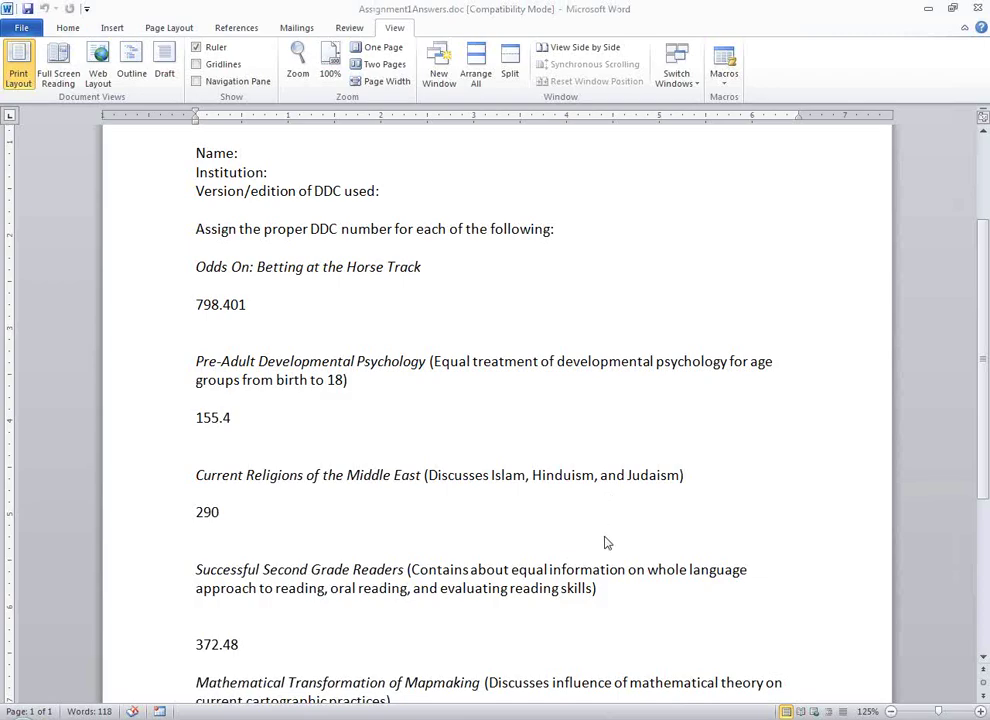
Step: Read through the Current Religions of the Middle East question and its answer in the assignment document, marking the religions it discusses
{"action": "scroll", "coordinate": [577, 549], "scroll_direction": "down", "scroll_amount": 3}
{"action": "scroll", "coordinate": [577, 549], "scroll_direction": "down", "scroll_amount": 4}
{"action": "scroll", "coordinate": [579, 547], "scroll_direction": "up", "scroll_amount": 6}
{"action": "left_click", "coordinate": [493, 487]}
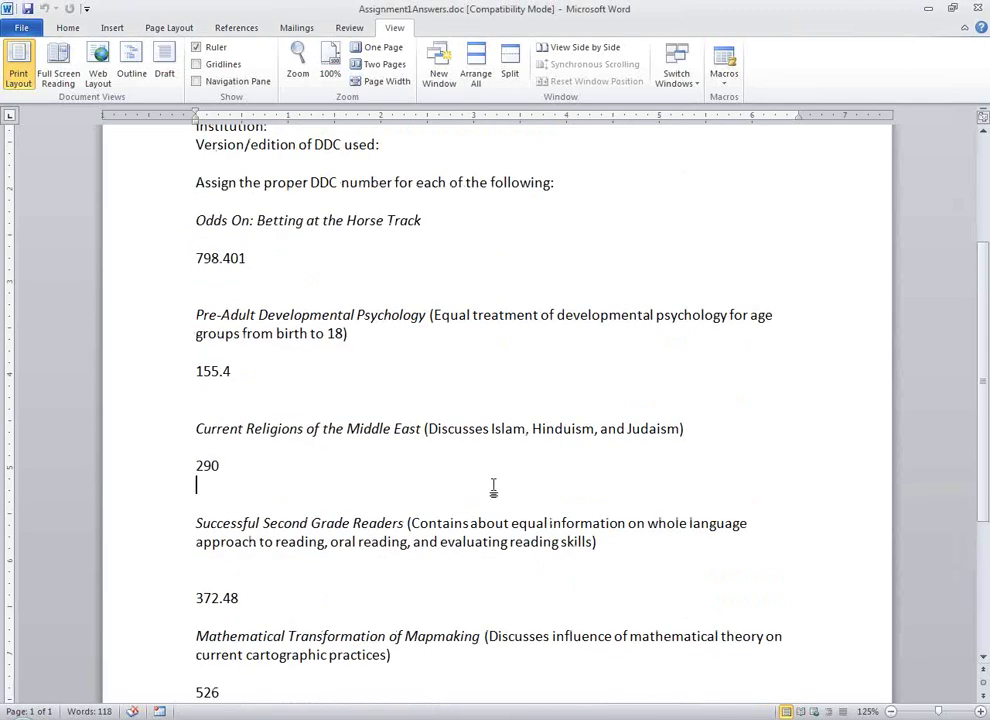
{"action": "left_click", "coordinate": [476, 476]}
{"action": "left_click", "coordinate": [499, 440]}
{"action": "left_click", "coordinate": [658, 485]}
{"action": "left_click", "coordinate": [678, 430]}
{"action": "left_click", "coordinate": [668, 471]}
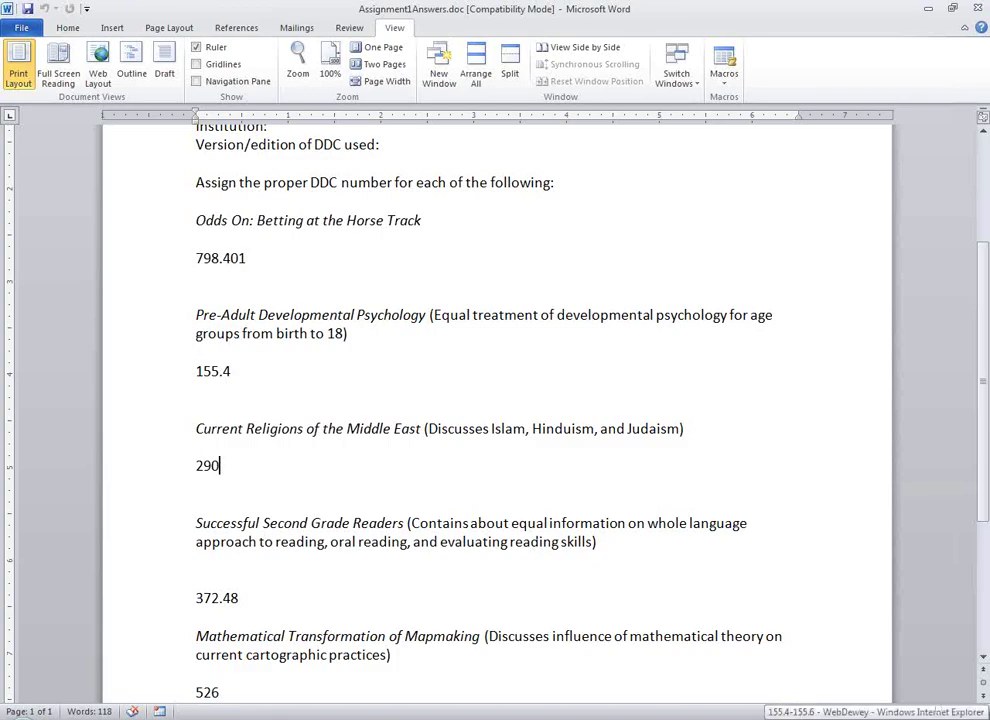
{"action": "left_click", "coordinate": [527, 430]}
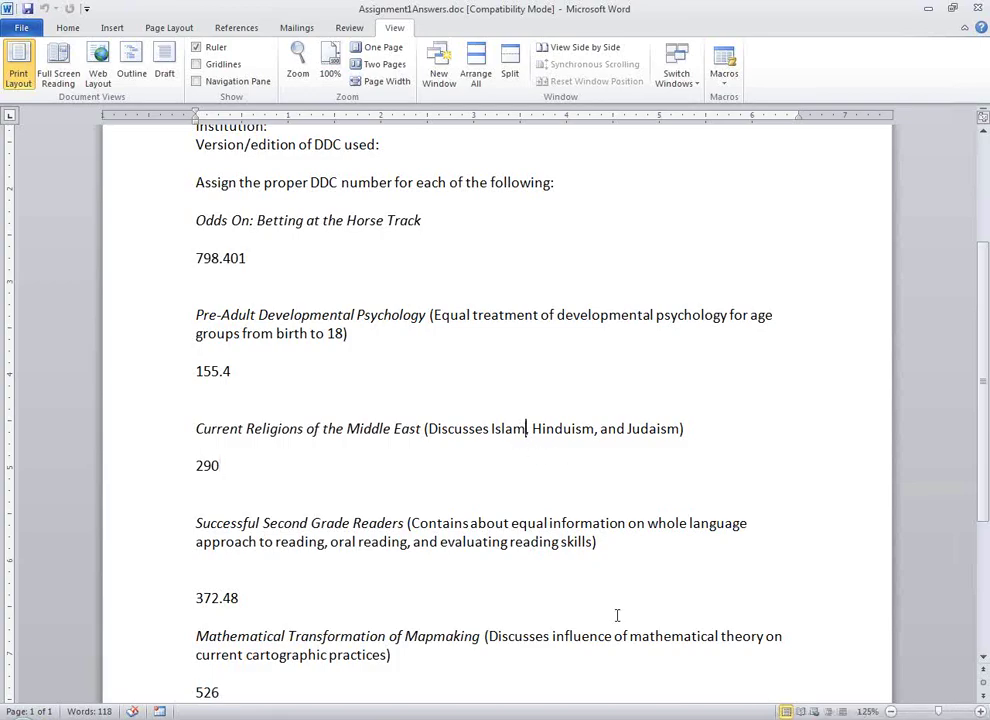
Step: Switch to WebDewey, browse the Relative Index for "islam", and open the 297 entry for Islam
{"action": "key", "text": "alt+Tab"}
{"action": "scroll", "coordinate": [296, 177], "scroll_direction": "up", "scroll_amount": 3}
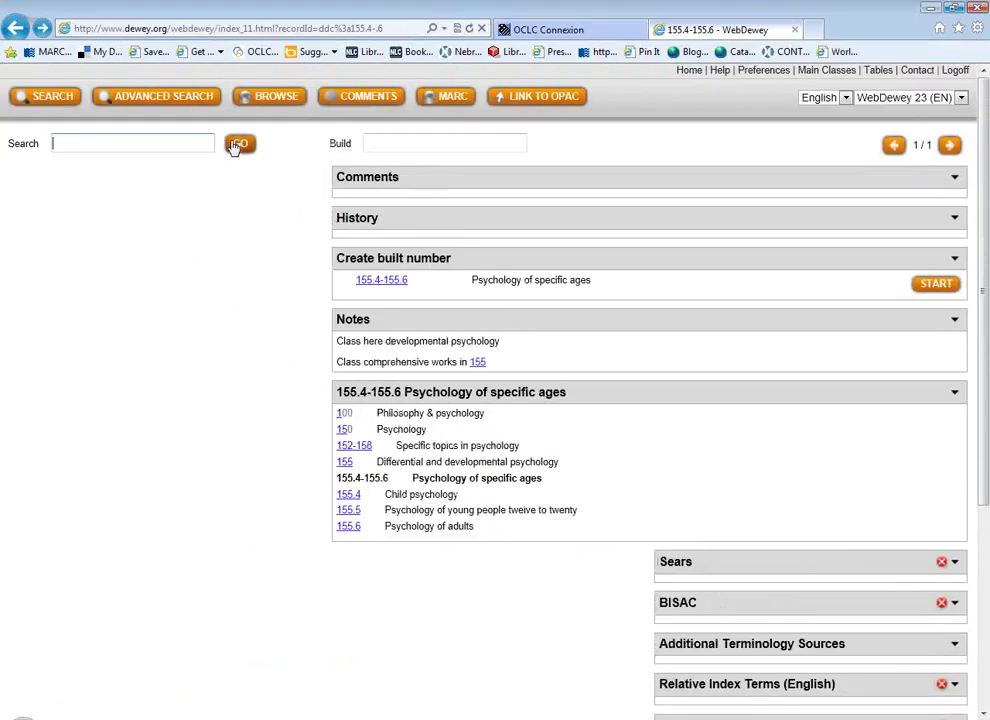
{"action": "left_click", "coordinate": [267, 104]}
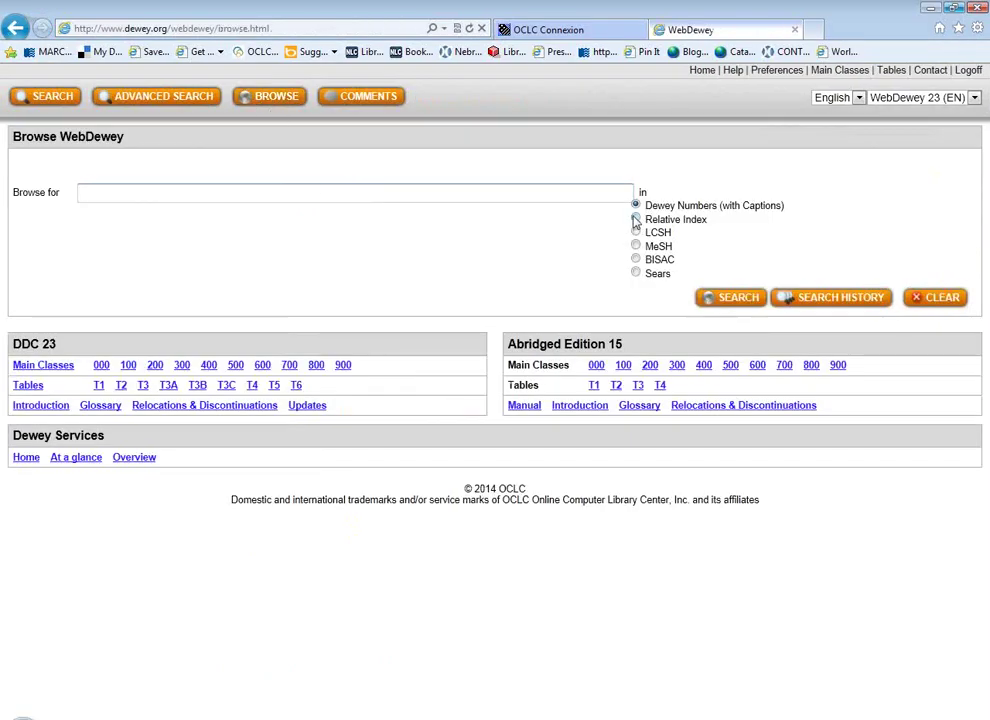
{"action": "left_click", "coordinate": [636, 219]}
{"action": "left_click", "coordinate": [284, 190]}
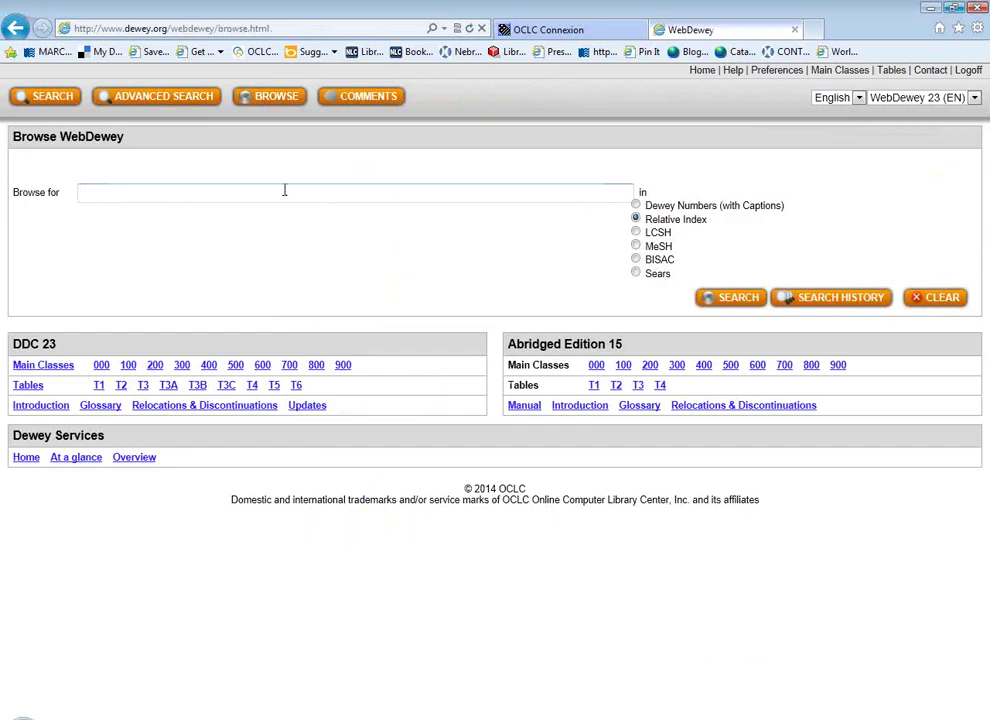
{"action": "type", "text": "islam"}
{"action": "key", "text": "Return"}
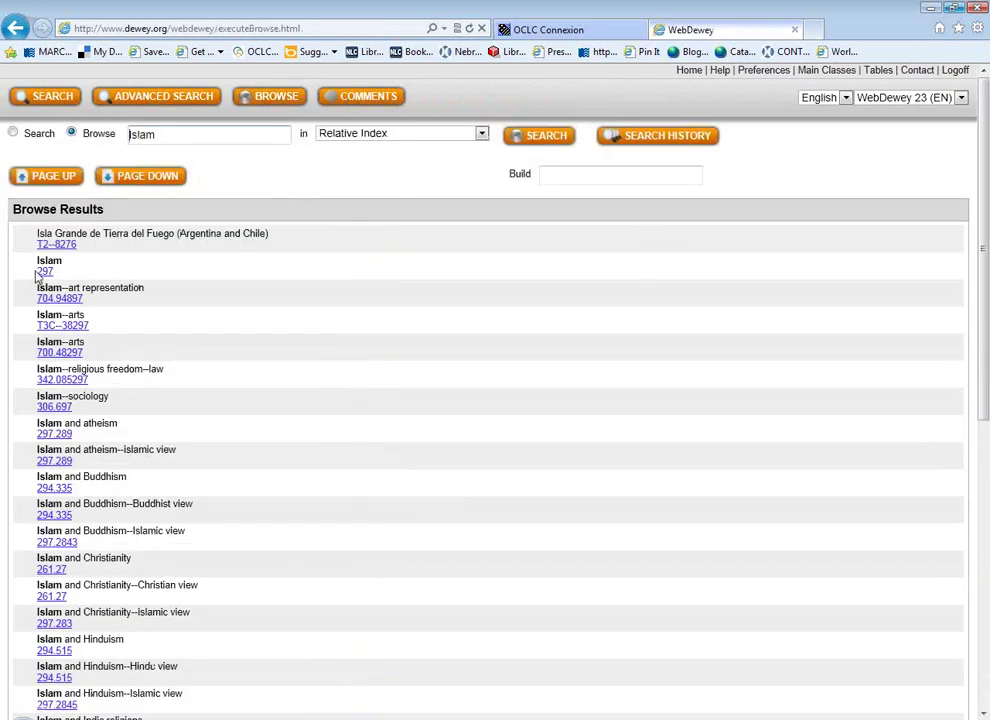
{"action": "left_click", "coordinate": [44, 272]}
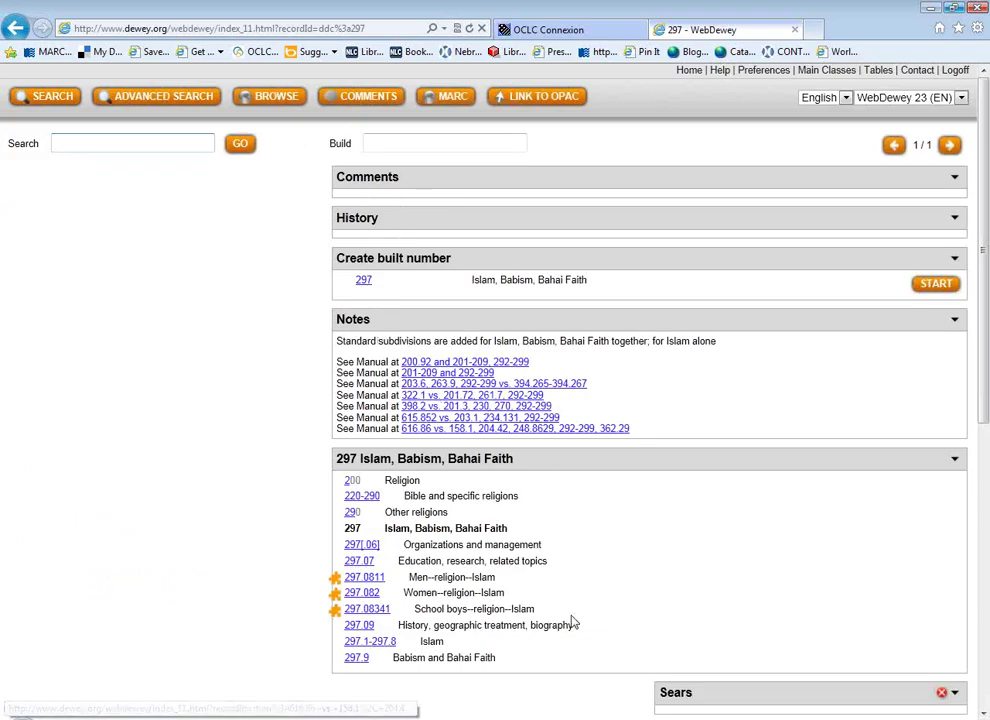
Step: Browse the Relative Index for "Hinduism", then open the 294.5 entry and look over its notes and hierarchy
{"action": "left_click", "coordinate": [770, 712]}
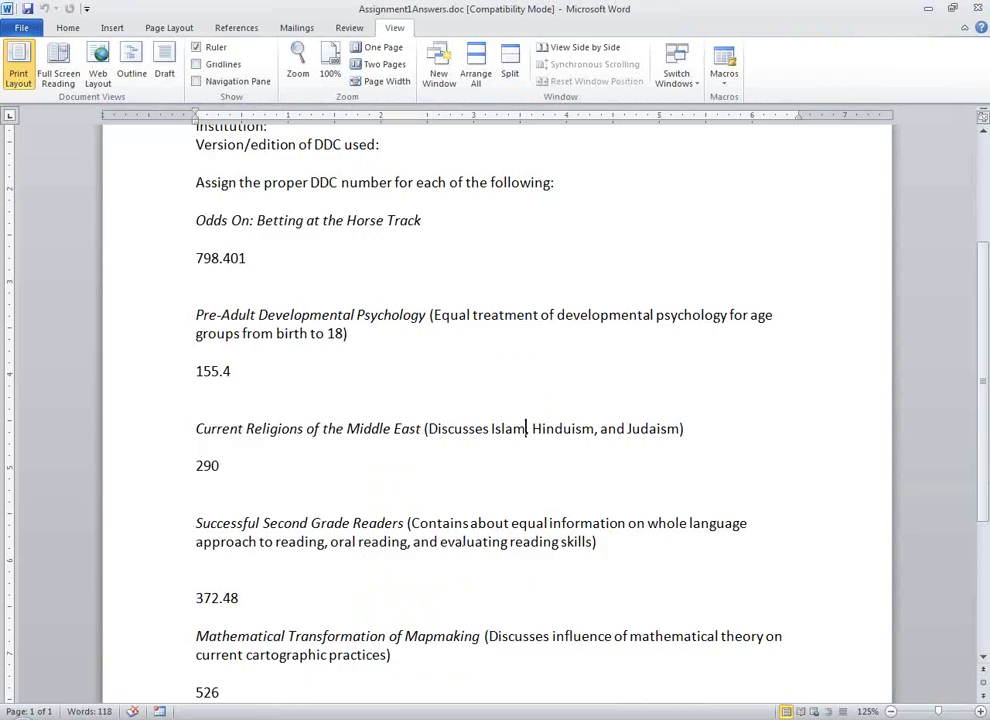
{"action": "key", "text": "alt+Tab"}
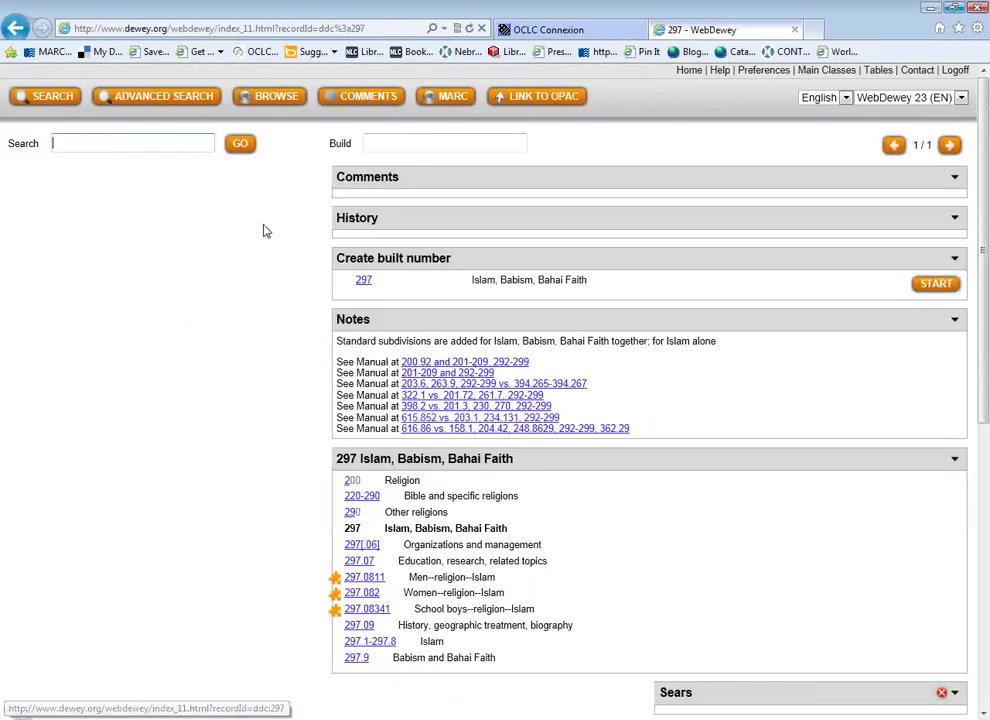
{"action": "left_click", "coordinate": [243, 100]}
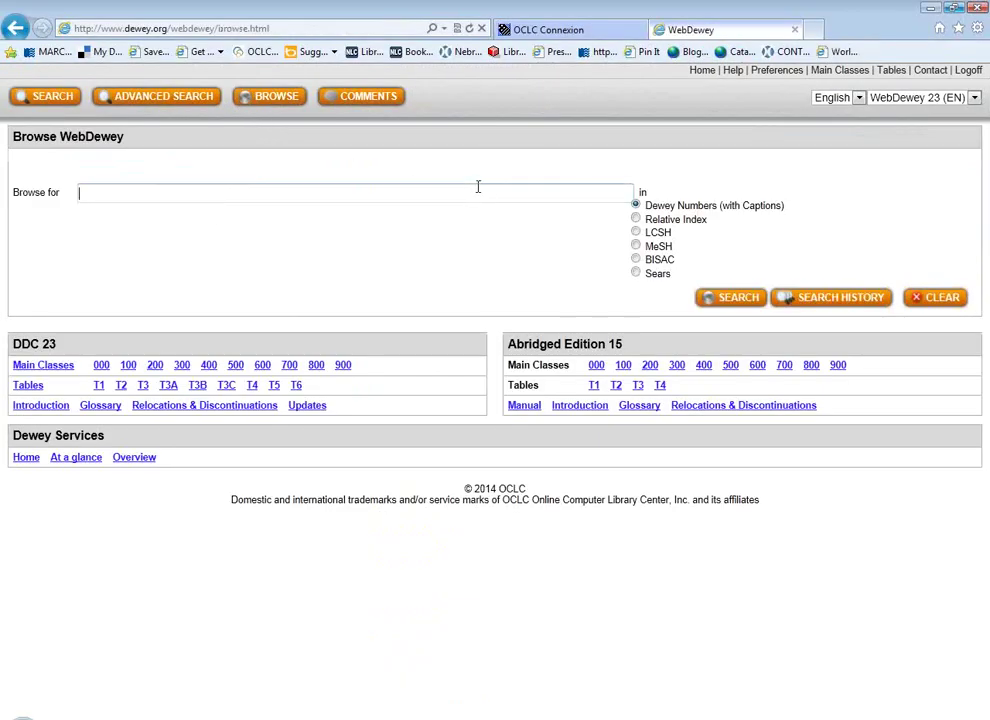
{"action": "type", "text": "Hinduism"}
{"action": "left_click", "coordinate": [636, 219]}
{"action": "left_click", "coordinate": [747, 297]}
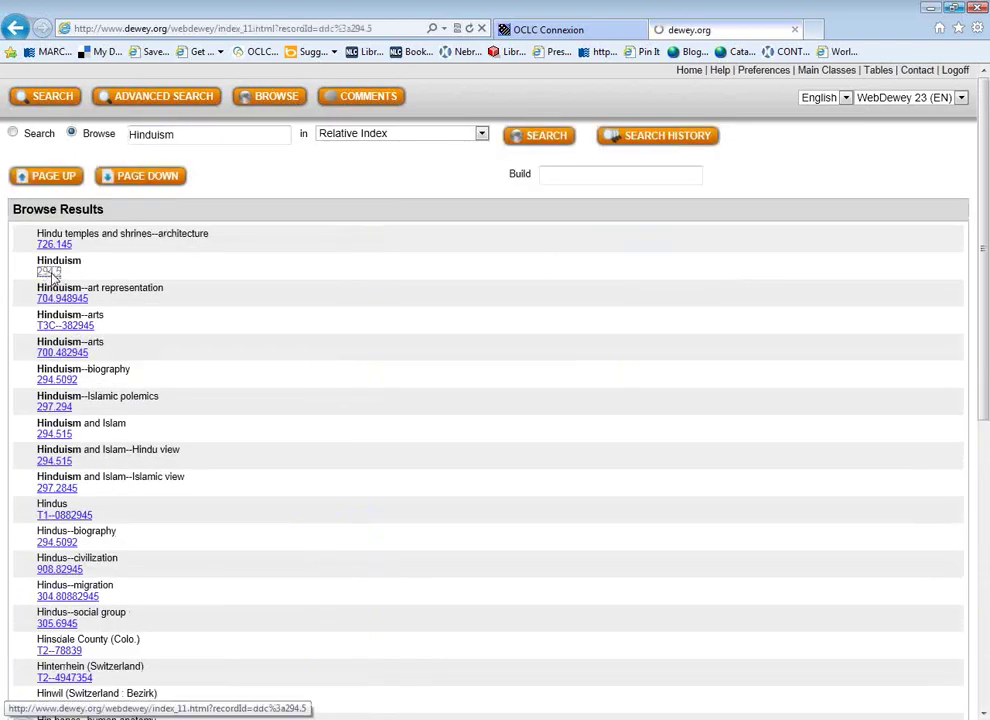
{"action": "left_click", "coordinate": [48, 271]}
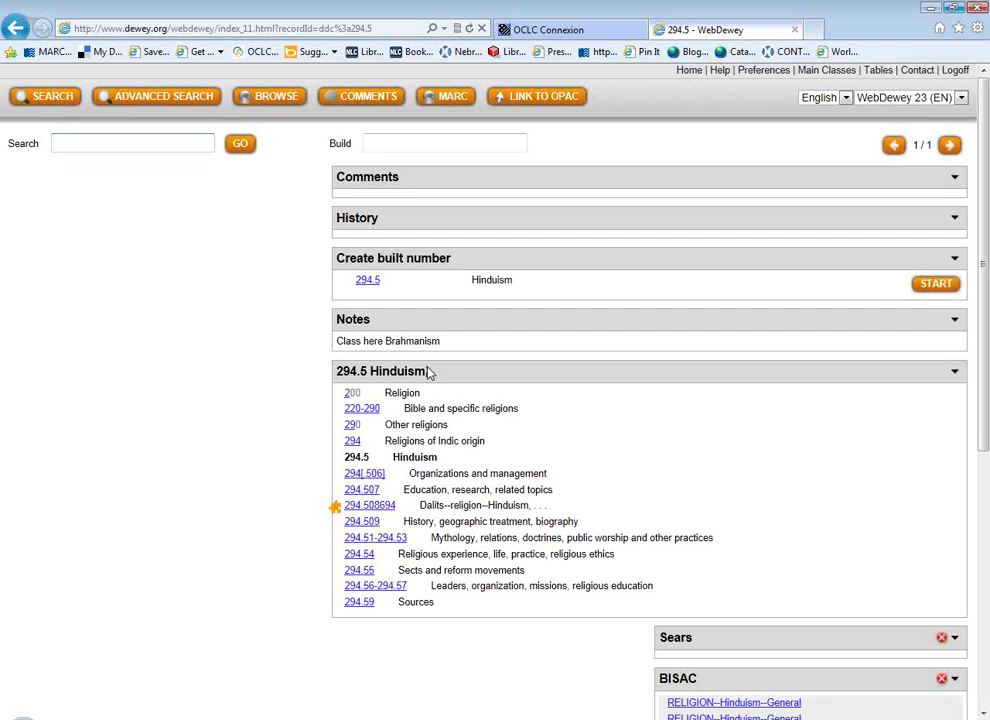
{"action": "scroll", "coordinate": [707, 486], "scroll_direction": "down", "scroll_amount": 2}
{"action": "scroll", "coordinate": [708, 489], "scroll_direction": "up", "scroll_amount": 2}
Step: Browse the Relative Index for "Judaism"
{"action": "left_click", "coordinate": [270, 100]}
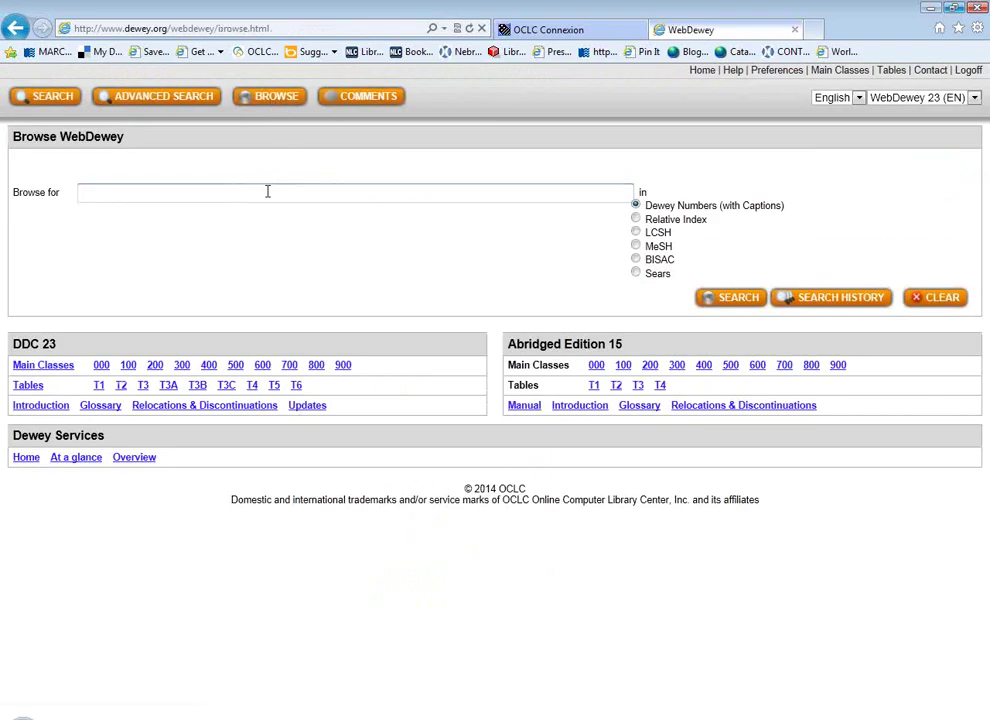
{"action": "type", "text": "Judaism"}
{"action": "left_click", "coordinate": [636, 219]}
{"action": "left_click", "coordinate": [720, 300]}
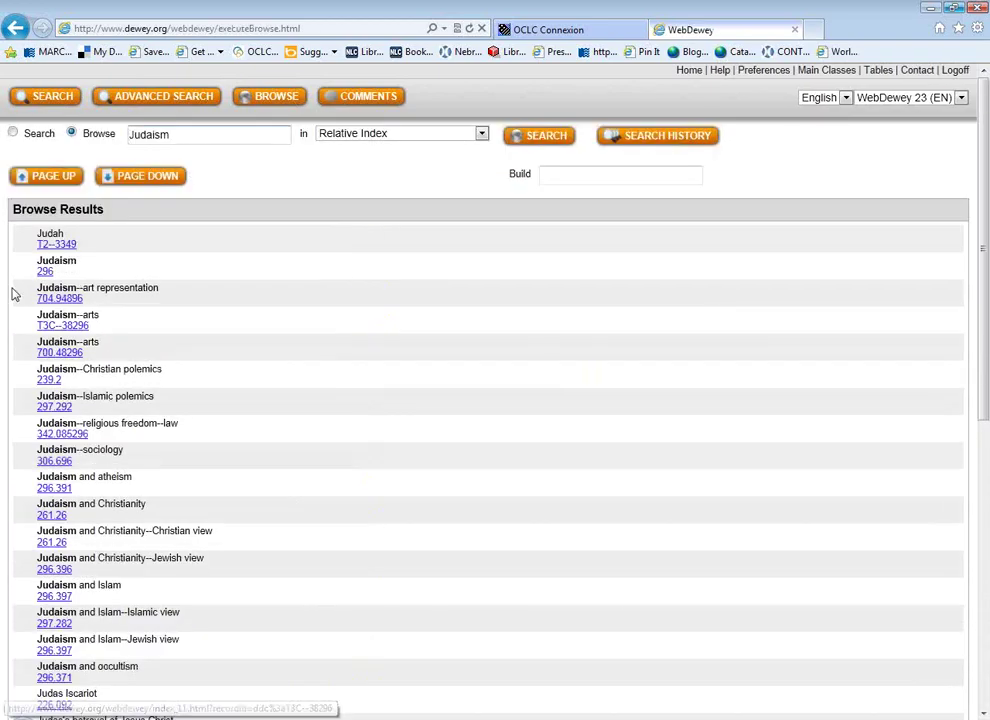
Step: Open the 296 Judaism entry and follow its hierarchy up to 290 Other religions
{"action": "left_click", "coordinate": [45, 271]}
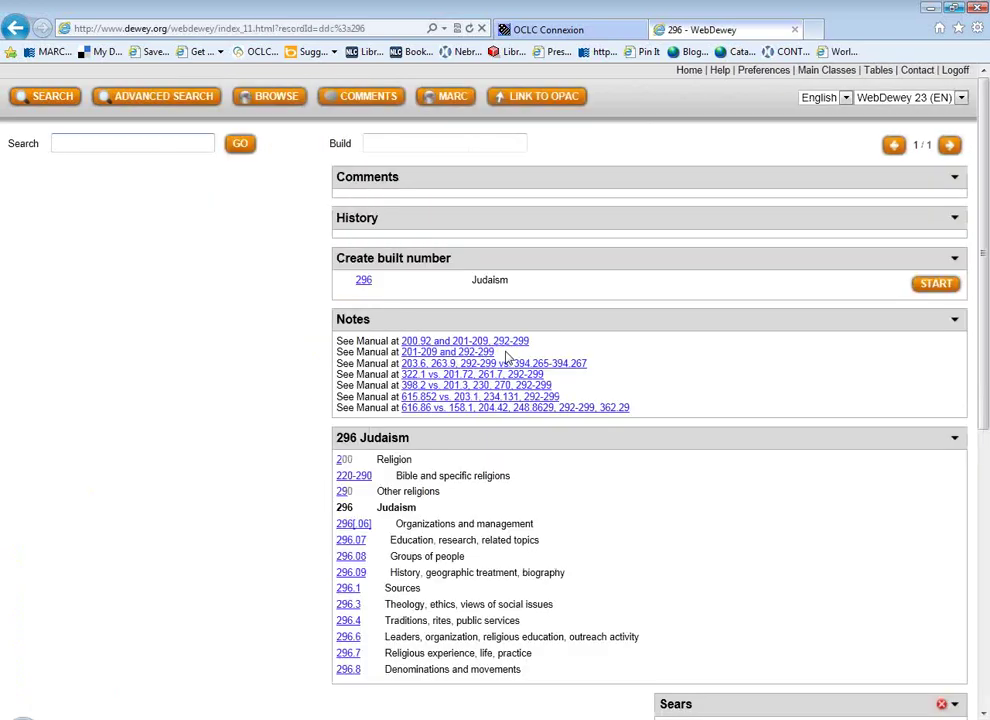
{"action": "scroll", "coordinate": [513, 420], "scroll_direction": "down", "scroll_amount": 2}
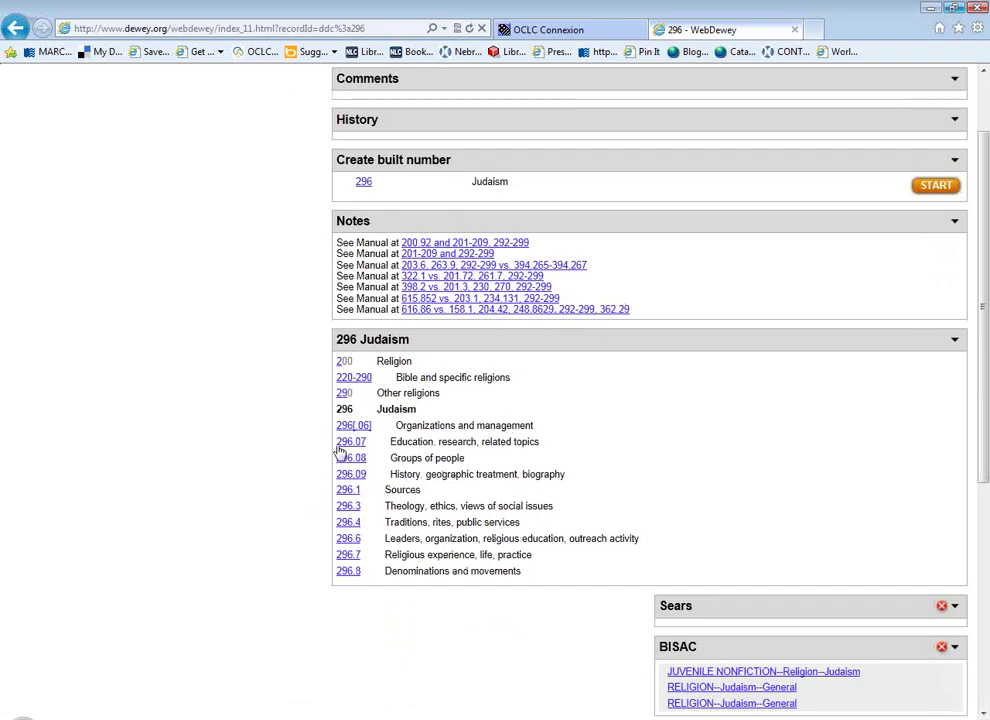
{"action": "left_click", "coordinate": [344, 393]}
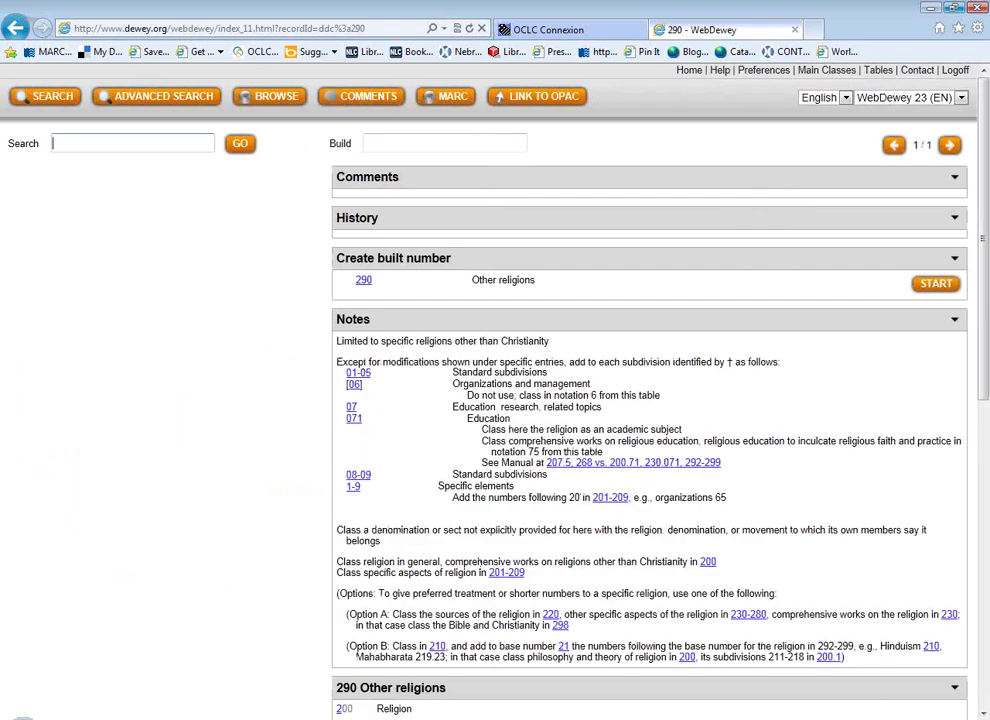
Step: Return to the assignment document in Word and examine the answer given for Current Religions of the Middle East
{"action": "key", "text": "alt+Tab"}
{"action": "left_click", "coordinate": [521, 468]}
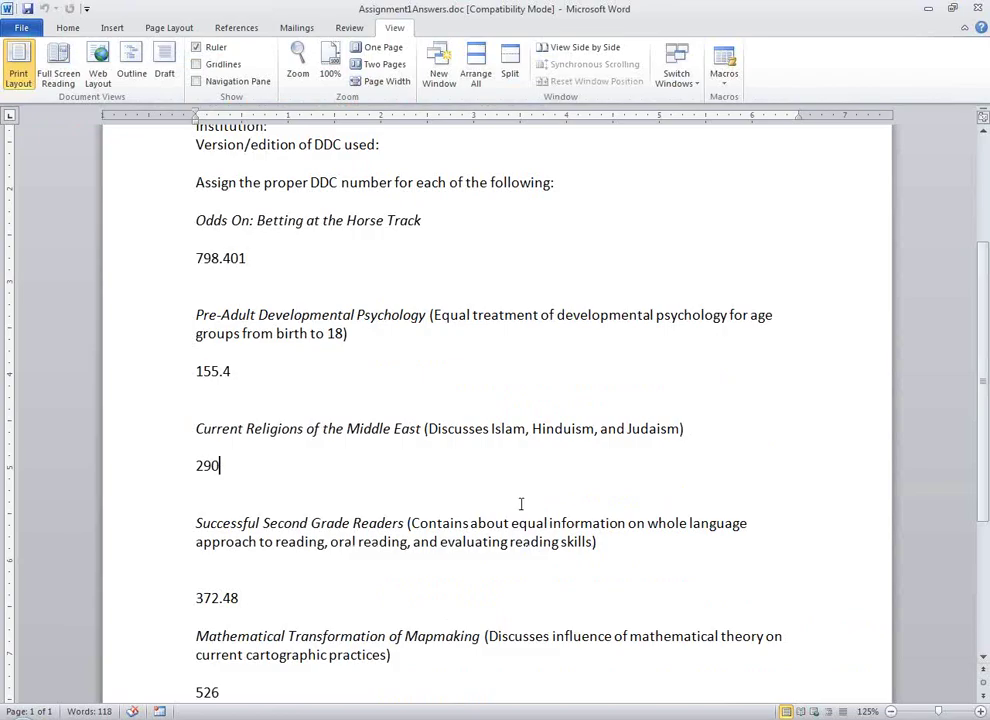
{"action": "scroll", "coordinate": [521, 503], "scroll_direction": "down", "scroll_amount": 2}
{"action": "left_click", "coordinate": [521, 503]}
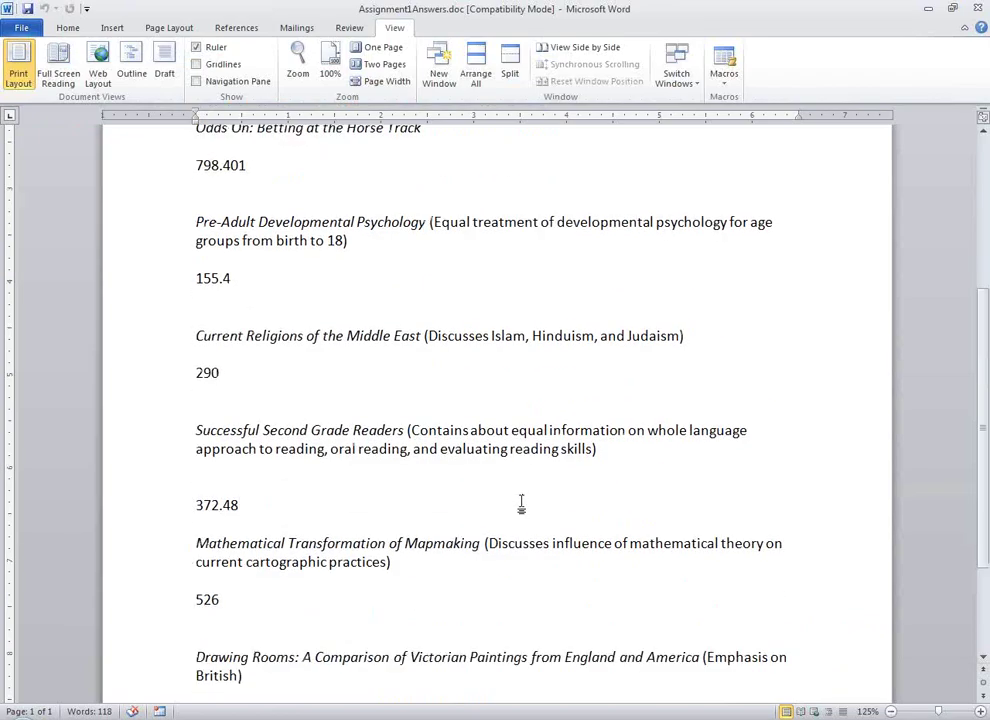
{"action": "left_click", "coordinate": [519, 489]}
{"action": "left_click", "coordinate": [476, 362]}
{"action": "left_click", "coordinate": [521, 505]}
{"action": "left_click", "coordinate": [342, 389]}
{"action": "left_click", "coordinate": [347, 369]}
Step: Switch to WebDewey, open the unassigned 291 entry, and highlight Edition 21 in its notes
{"action": "left_click", "coordinate": [857, 712]}
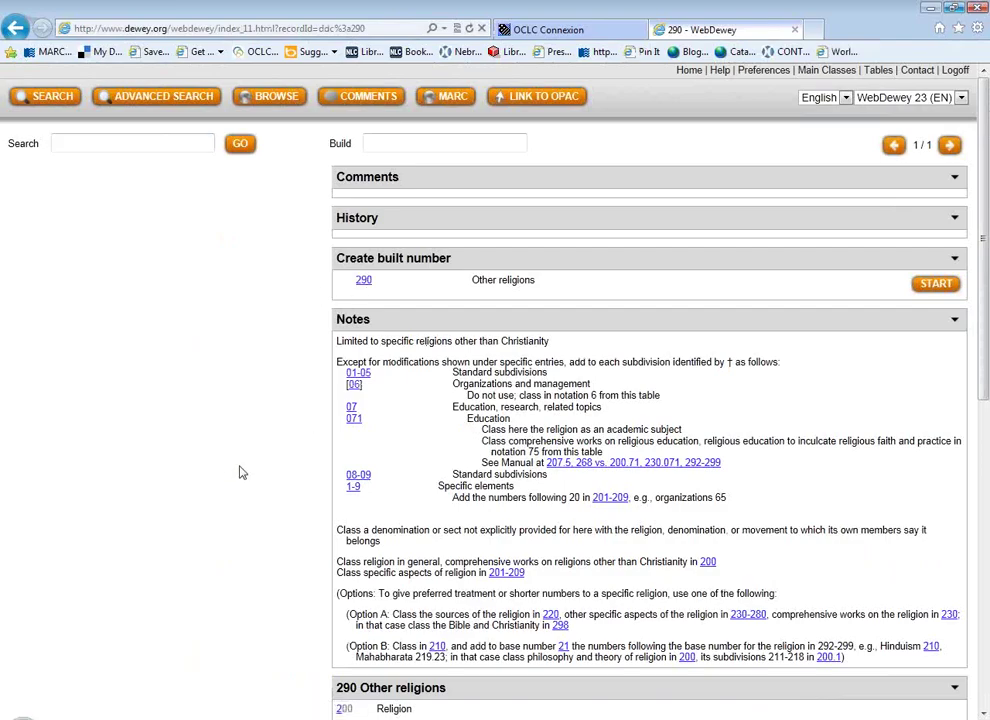
{"action": "left_click", "coordinate": [18, 29]}
{"action": "left_click", "coordinate": [351, 450]}
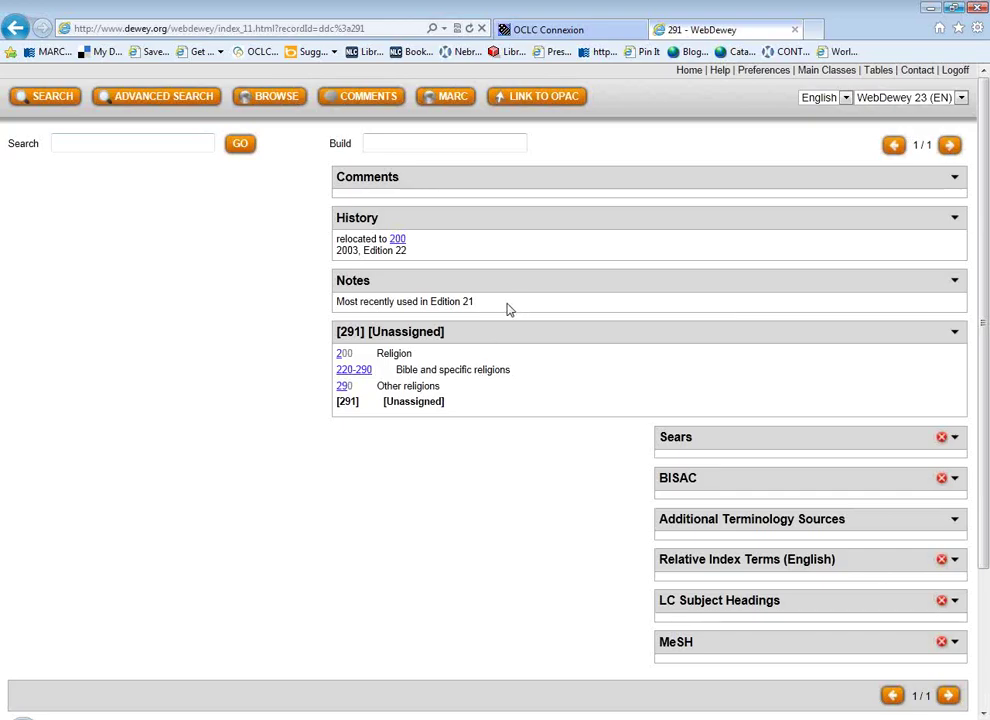
{"action": "left_click_drag", "start_coordinate": [473, 302], "coordinate": [430, 302]}
{"action": "left_click", "coordinate": [526, 498]}
Step: Follow the relocation link from 291 to the 200 Religion entry and review its notes and subdivisions
{"action": "left_click", "coordinate": [399, 240]}
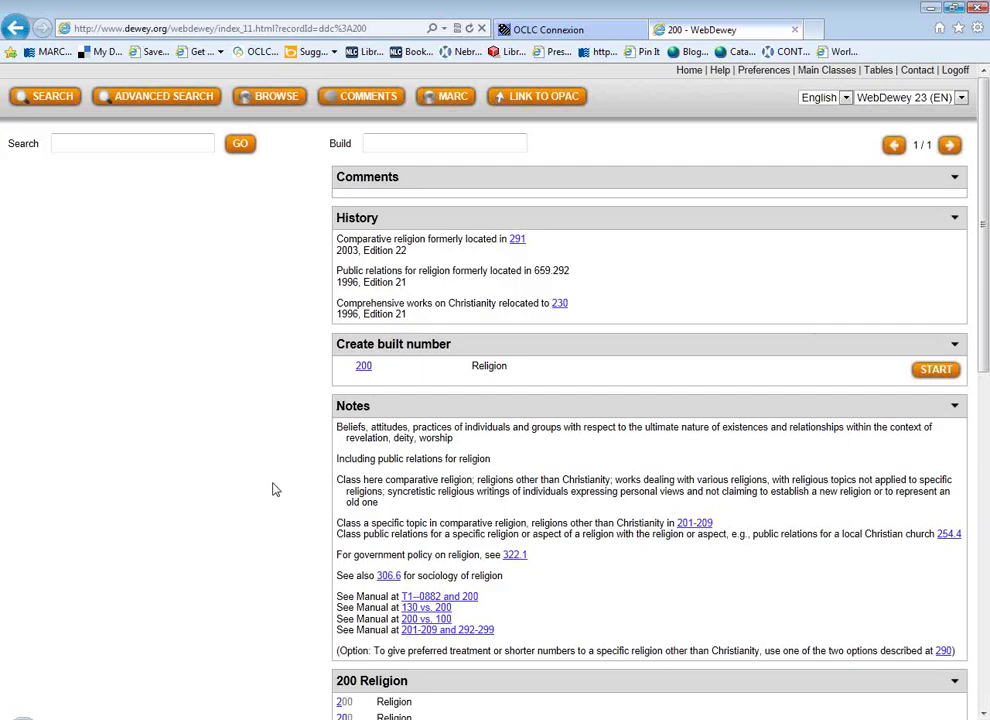
{"action": "scroll", "coordinate": [276, 489], "scroll_direction": "down", "scroll_amount": 2}
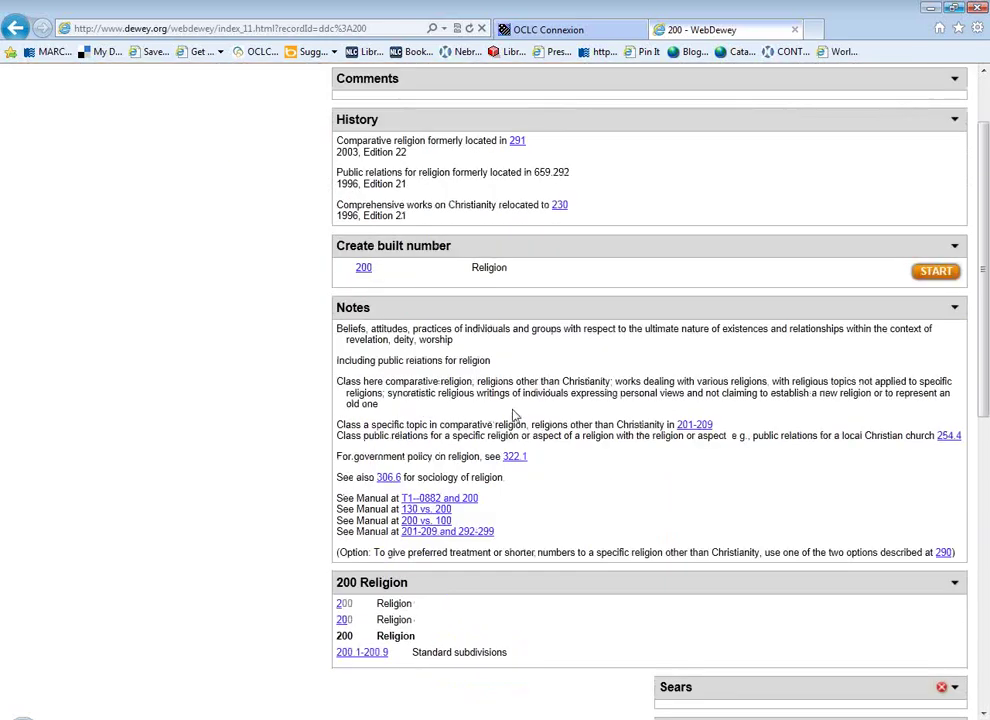
{"action": "scroll", "coordinate": [688, 481], "scroll_direction": "down", "scroll_amount": 2}
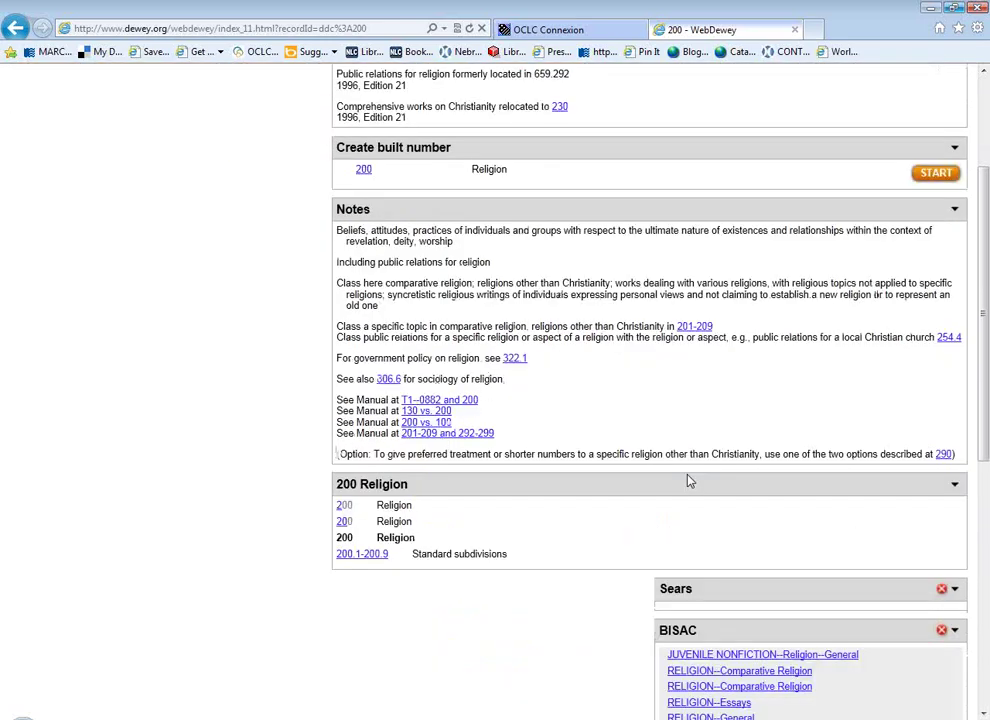
Step: Review the 200.1-200.9 Standard subdivisions and open 200.9 History, geographic treatment, biography
{"action": "left_click", "coordinate": [360, 555]}
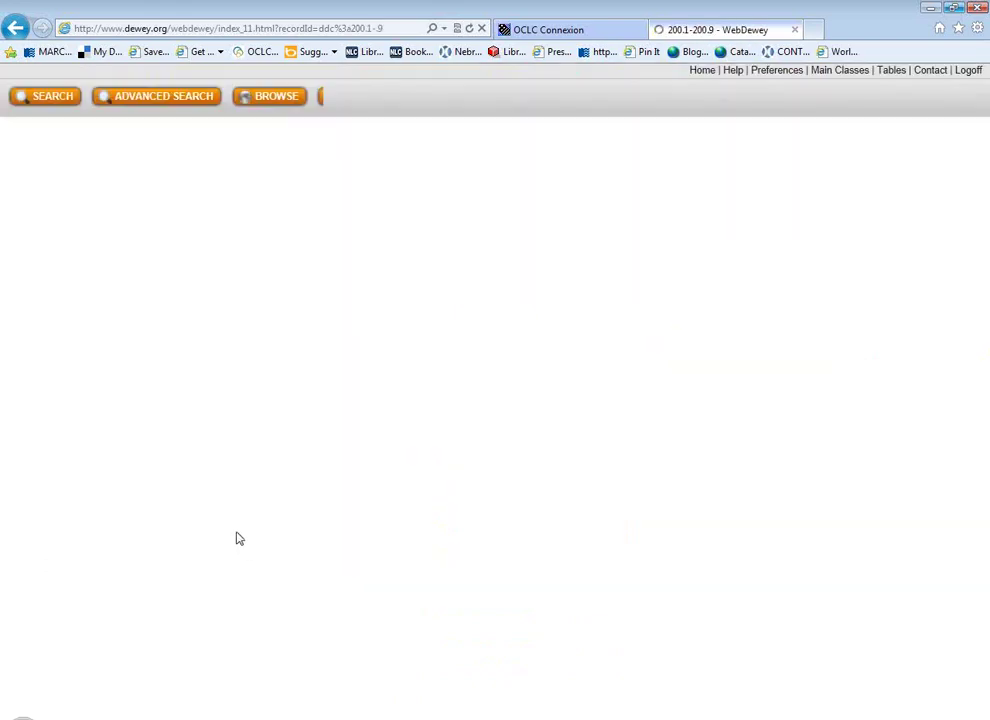
{"action": "scroll", "coordinate": [245, 539], "scroll_direction": "down", "scroll_amount": 1}
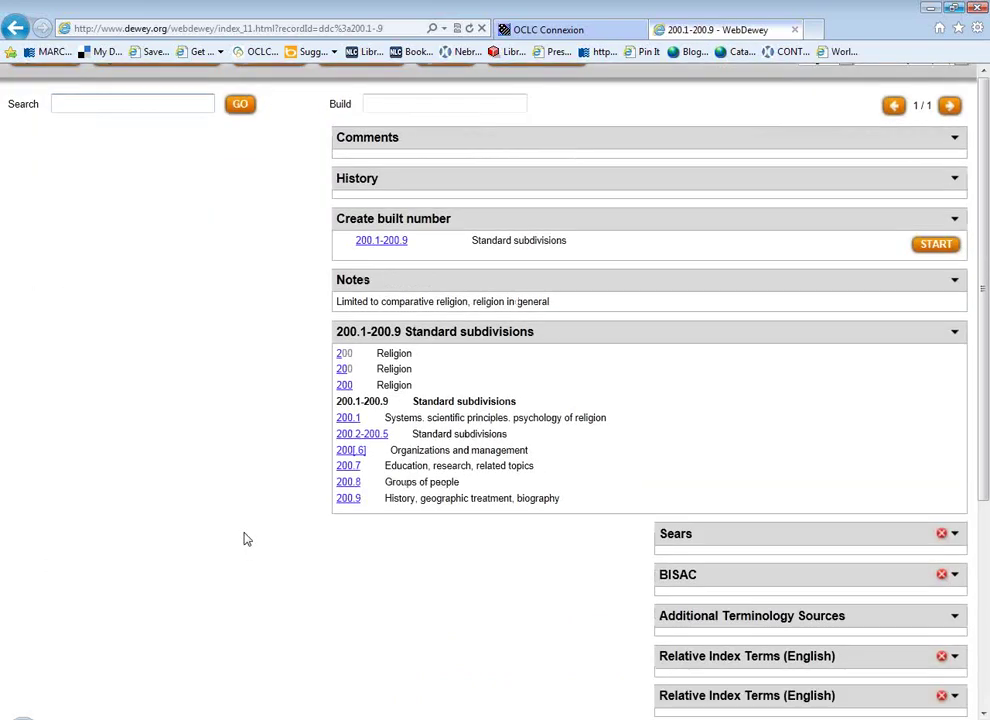
{"action": "scroll", "coordinate": [263, 553], "scroll_direction": "down", "scroll_amount": 1}
{"action": "scroll", "coordinate": [267, 557], "scroll_direction": "up", "scroll_amount": 2}
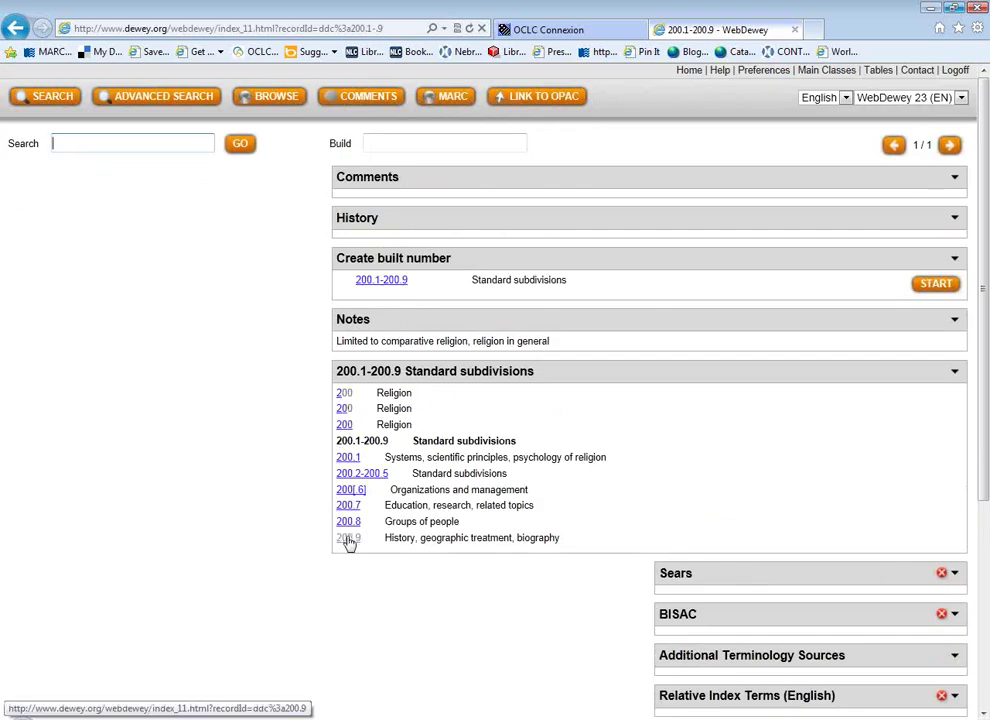
{"action": "left_click", "coordinate": [348, 539]}
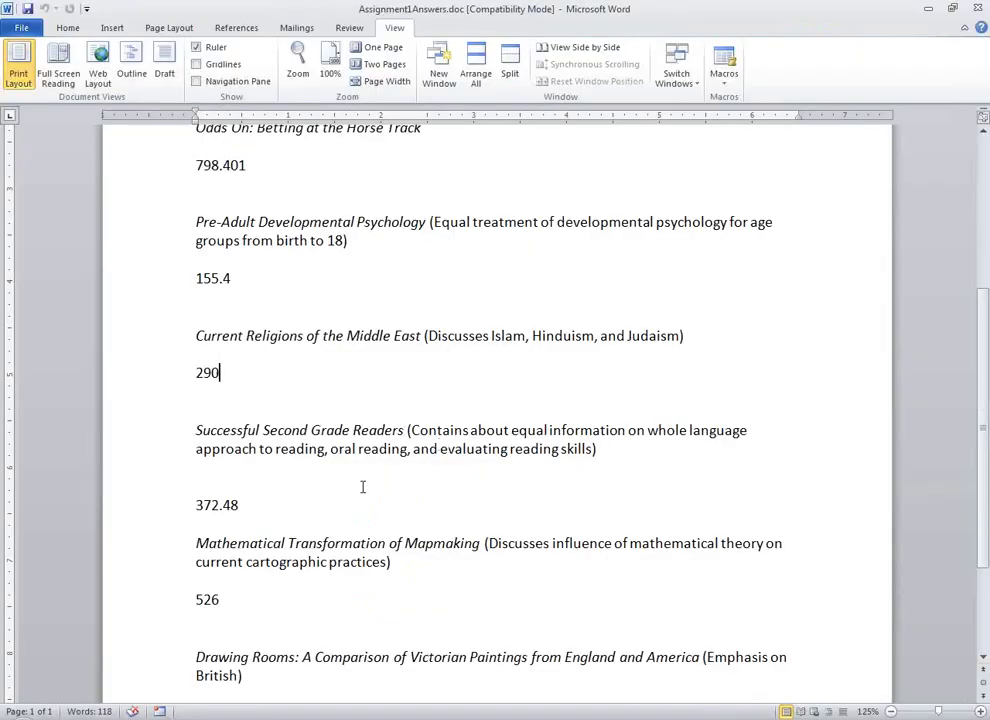
Step: Read the Successful Second Grade Readers question and its listed topics in the Word document
{"action": "left_click", "coordinate": [367, 488]}
{"action": "scroll", "coordinate": [378, 449], "scroll_direction": "down", "scroll_amount": 1}
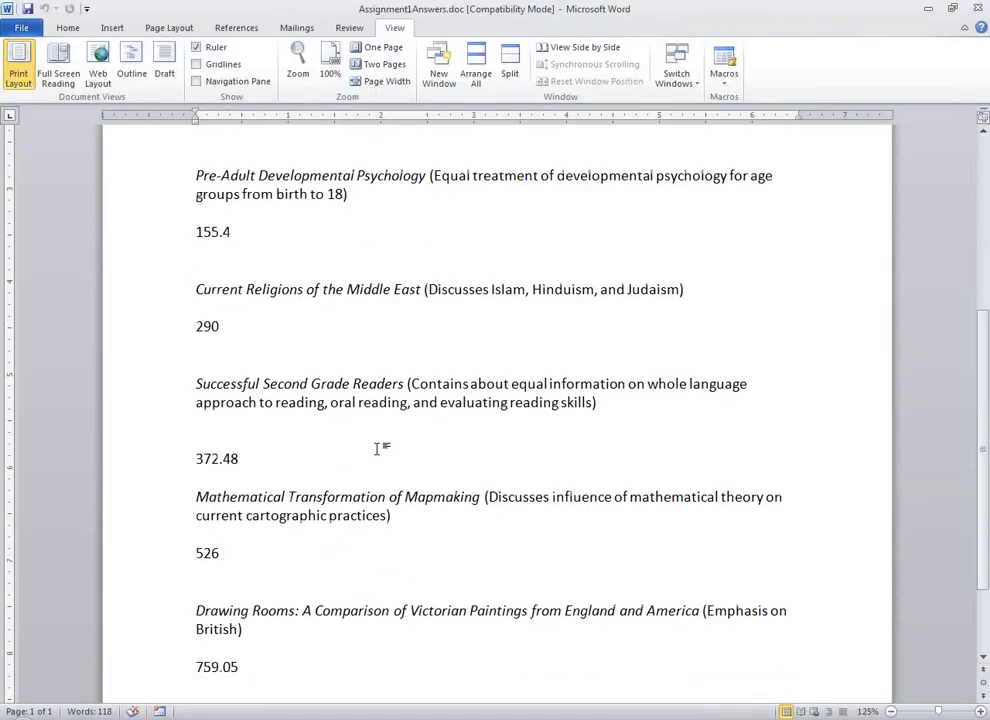
{"action": "scroll", "coordinate": [380, 442], "scroll_direction": "down", "scroll_amount": 2}
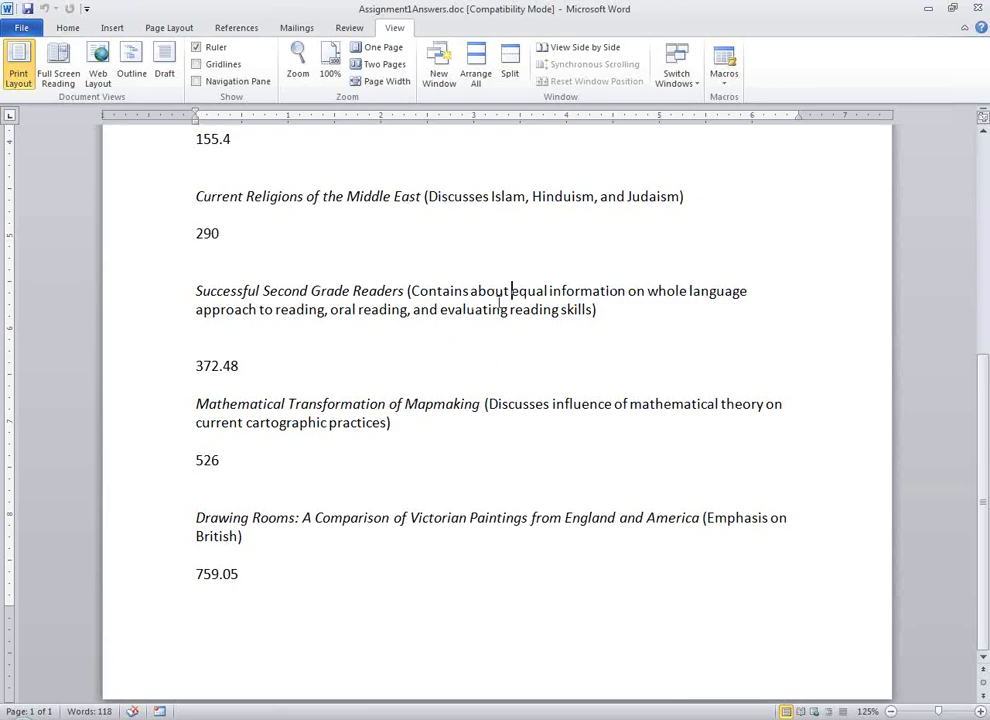
{"action": "left_click", "coordinate": [624, 307]}
Step: Switch to WebDewey and browse the Relative Index for "whole language"
{"action": "key", "text": "alt+Tab"}
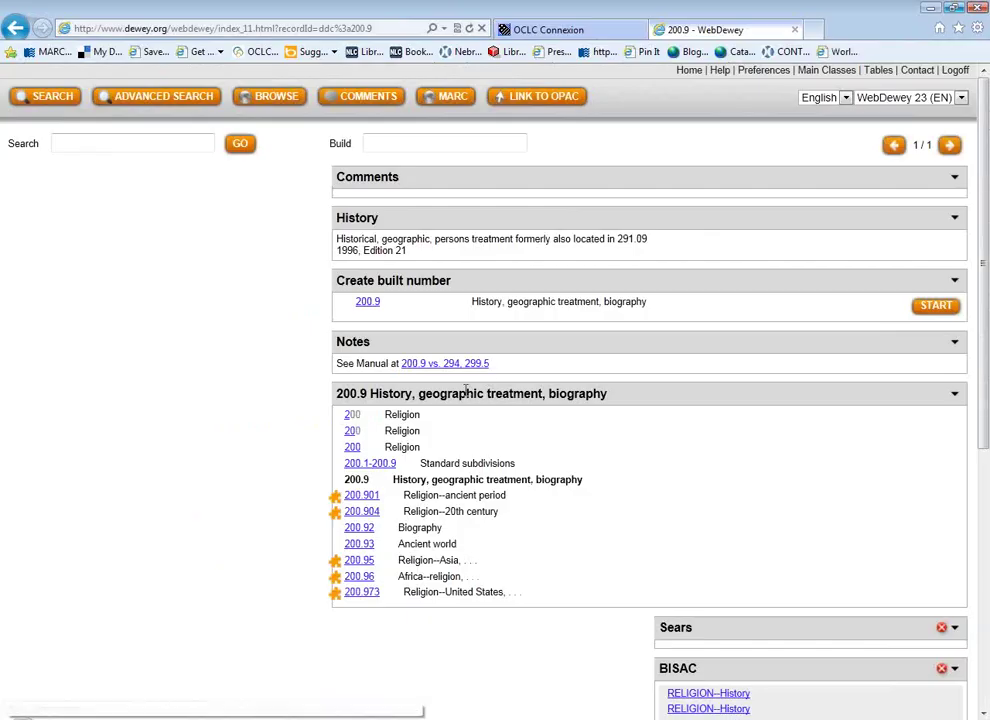
{"action": "left_click", "coordinate": [268, 100]}
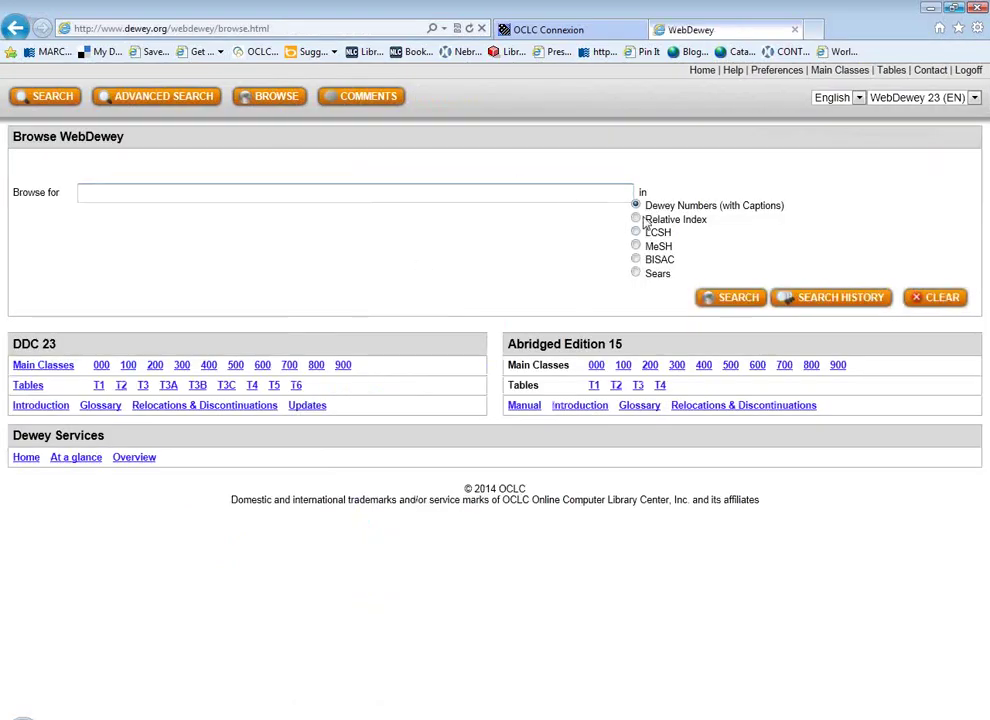
{"action": "left_click", "coordinate": [636, 218]}
{"action": "left_click", "coordinate": [574, 196]}
{"action": "type", "text": "whole"}
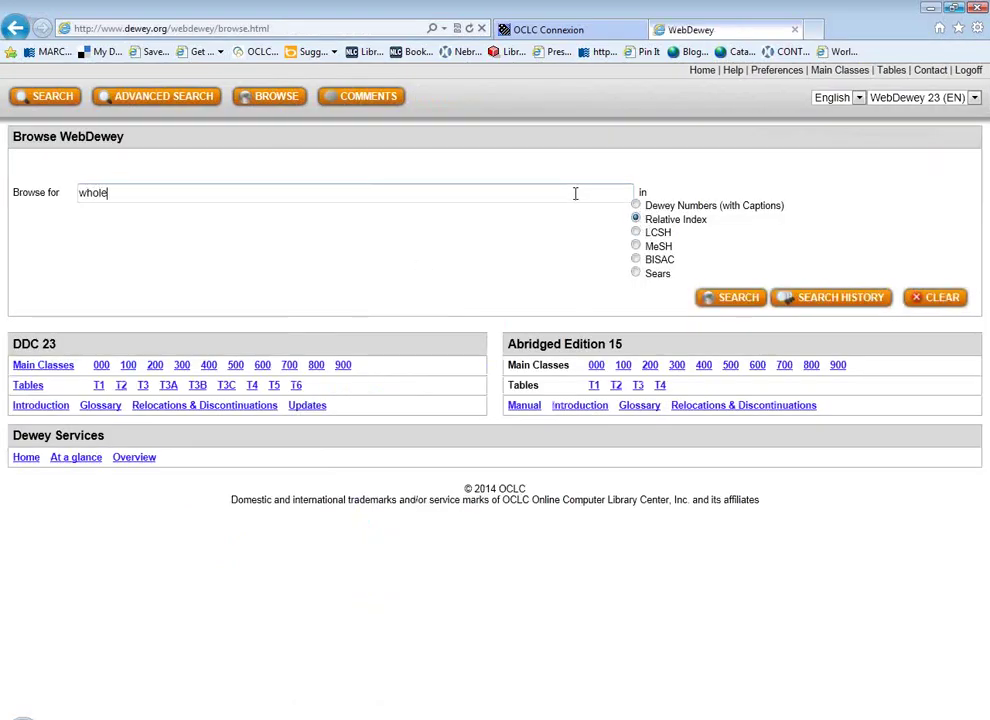
{"action": "type", "text": " language"}
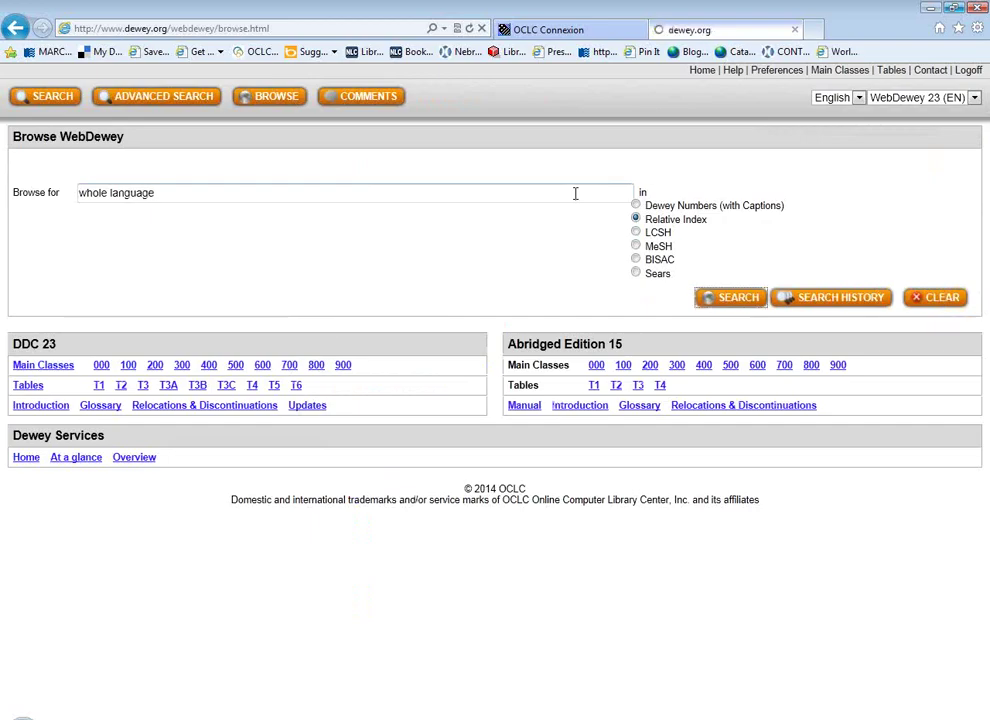
Step: Open the 372.475 entry for the whole-language approach to reading in primary education and review its note and hierarchy
{"action": "key", "text": "Return"}
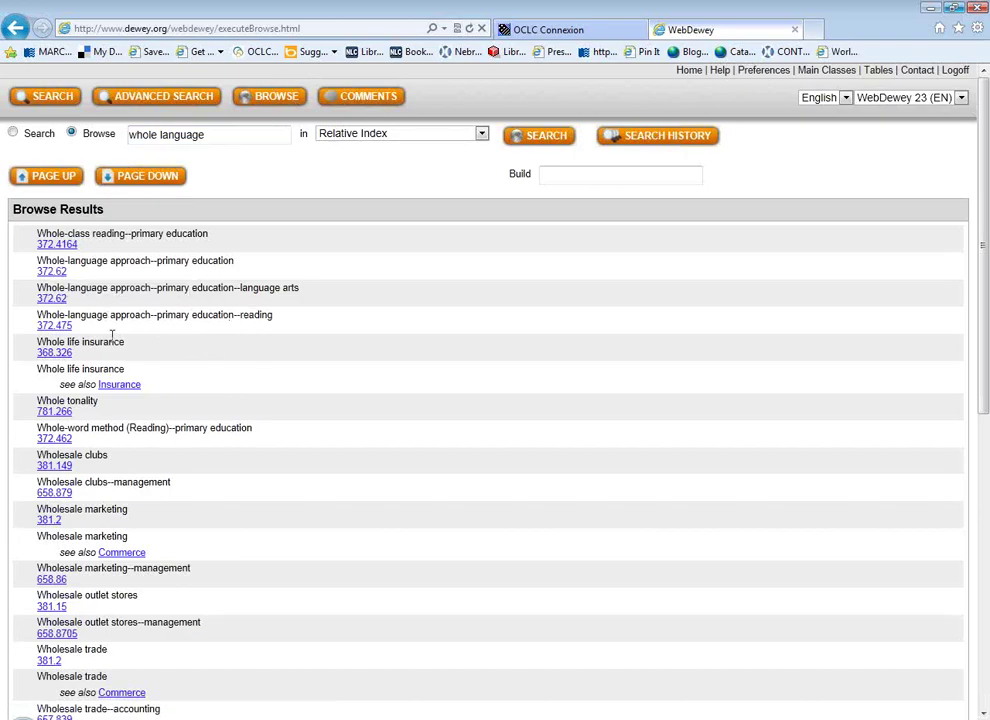
{"action": "left_click", "coordinate": [62, 329]}
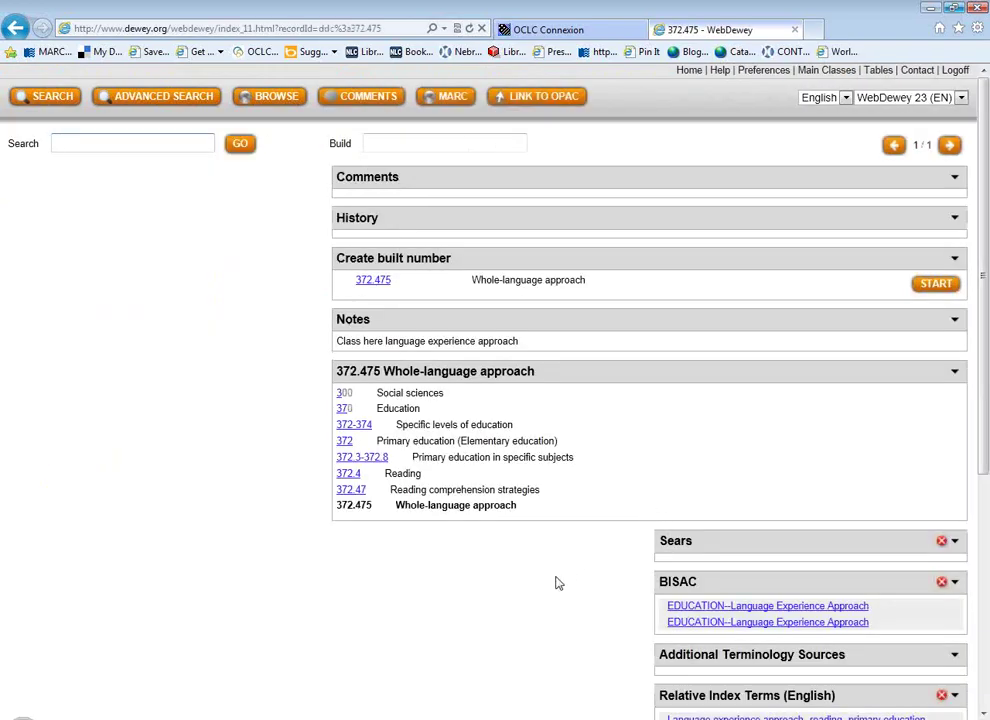
{"action": "scroll", "coordinate": [555, 583], "scroll_direction": "down", "scroll_amount": 2}
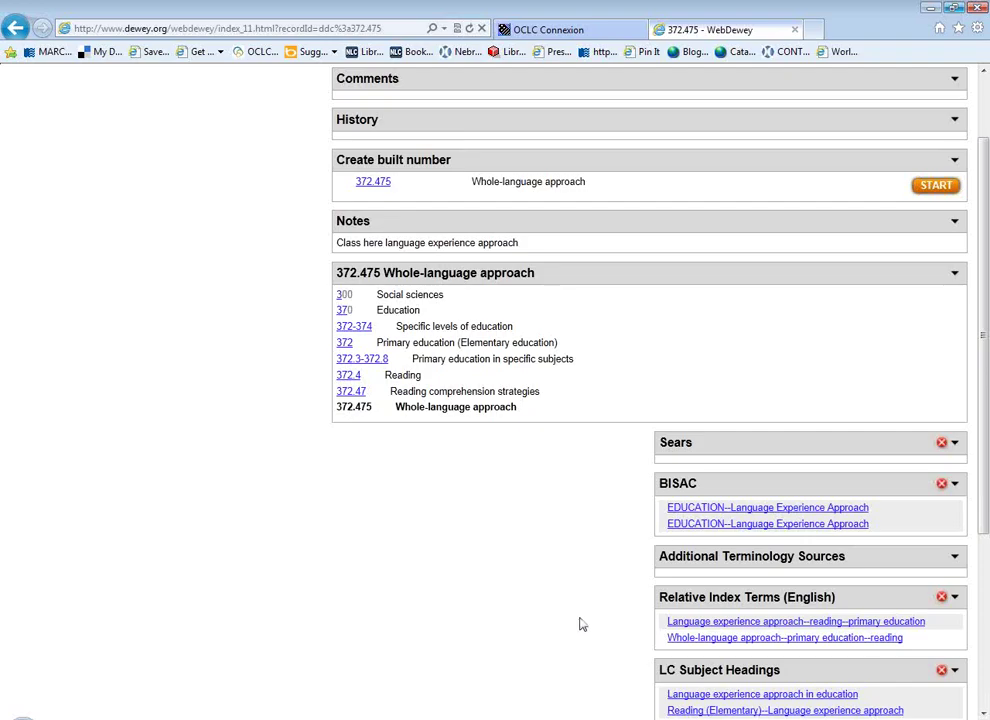
Step: Recheck the question's topics in Word, browse WebDewey's Relative Index for "oral reading" and open the primary education entry 372.452
{"action": "left_click", "coordinate": [560, 716]}
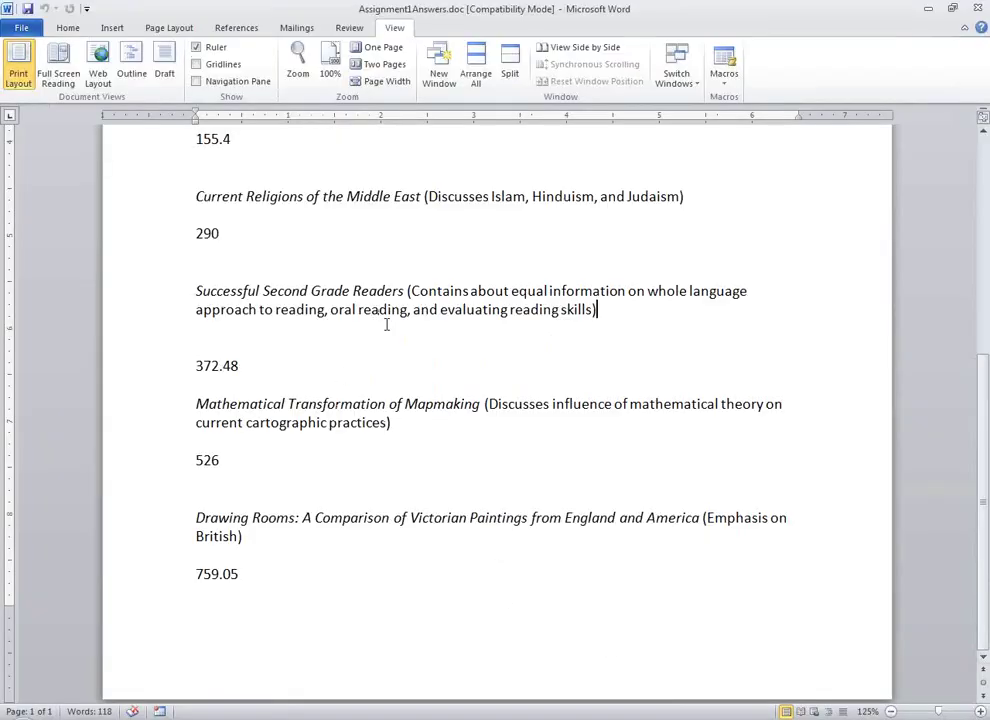
{"action": "left_click", "coordinate": [880, 716]}
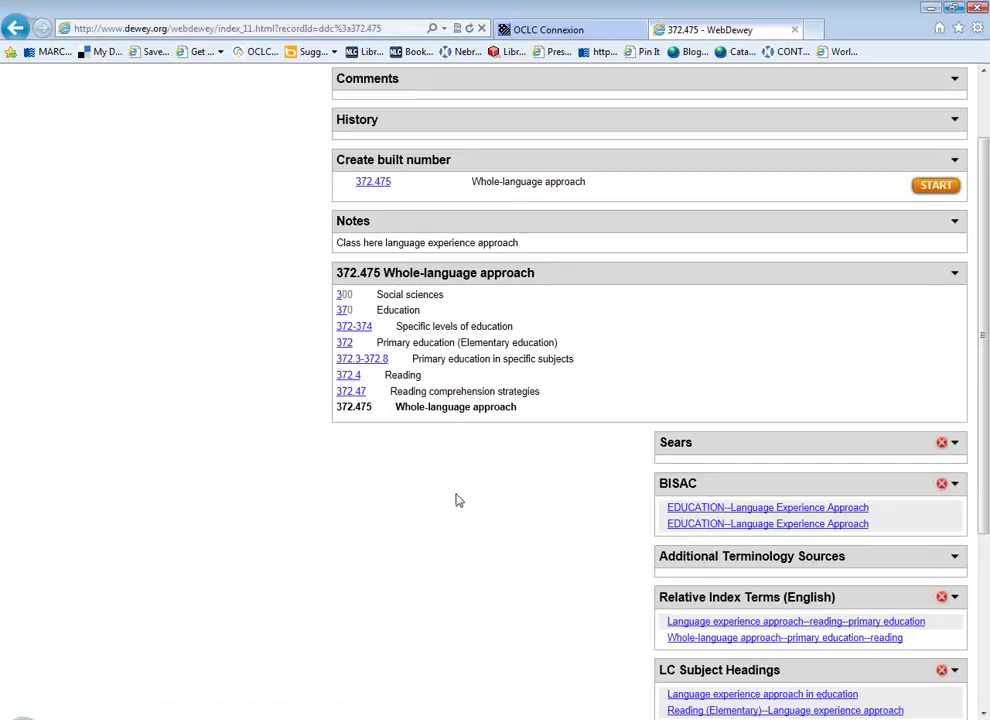
{"action": "left_click", "coordinate": [272, 96]}
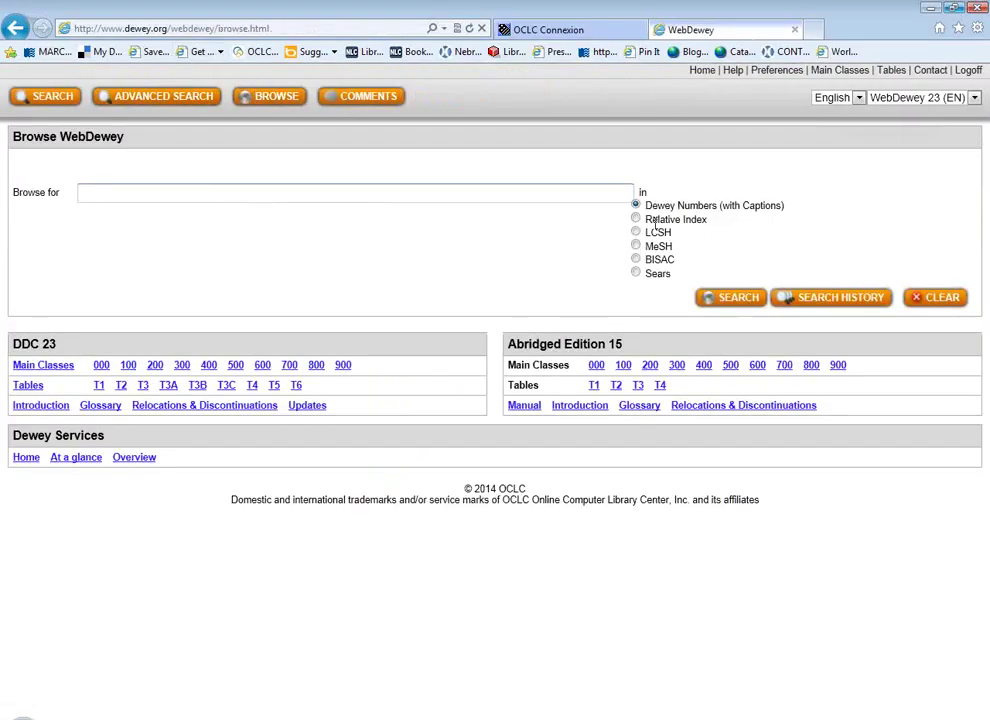
{"action": "left_click", "coordinate": [636, 219]}
{"action": "left_click", "coordinate": [597, 194]}
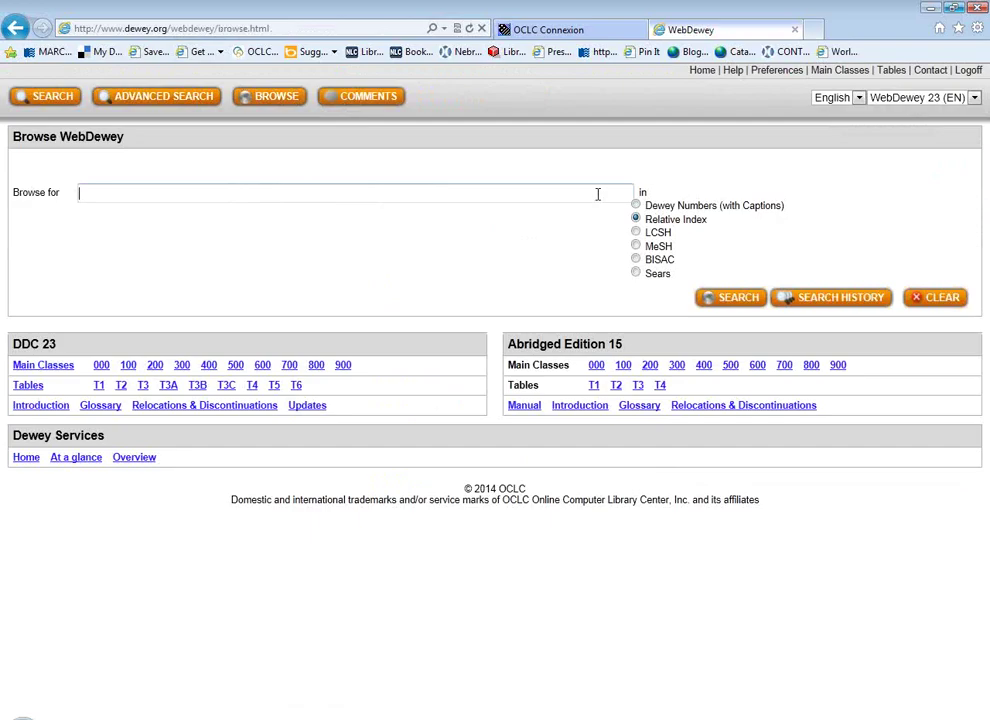
{"action": "type", "text": "oral reading"}
{"action": "key", "text": "Return"}
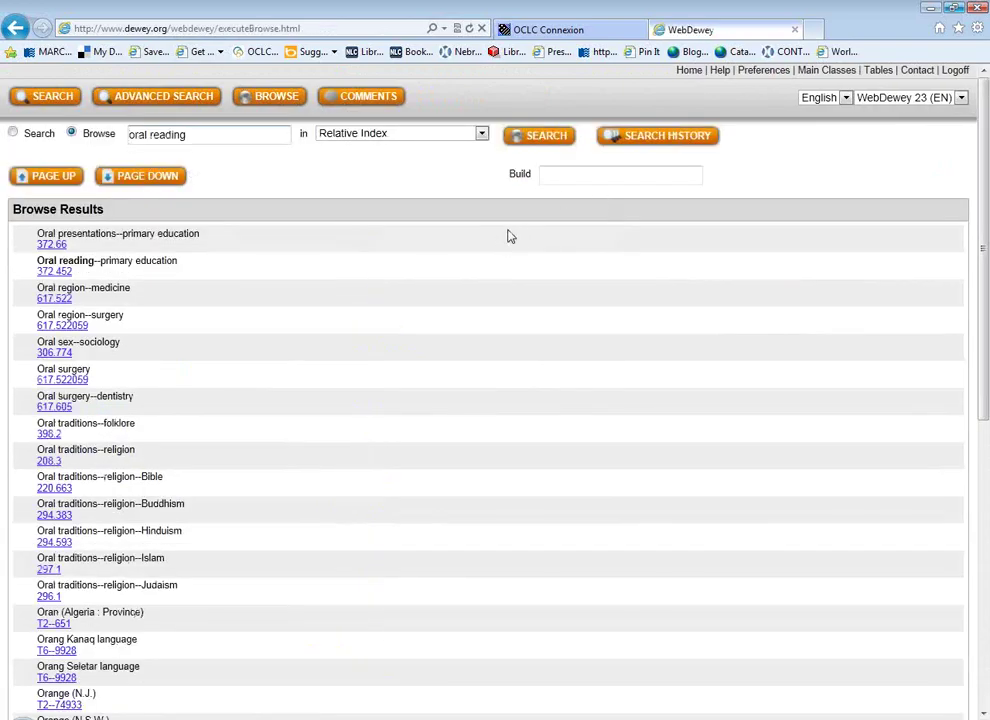
{"action": "left_click", "coordinate": [66, 274]}
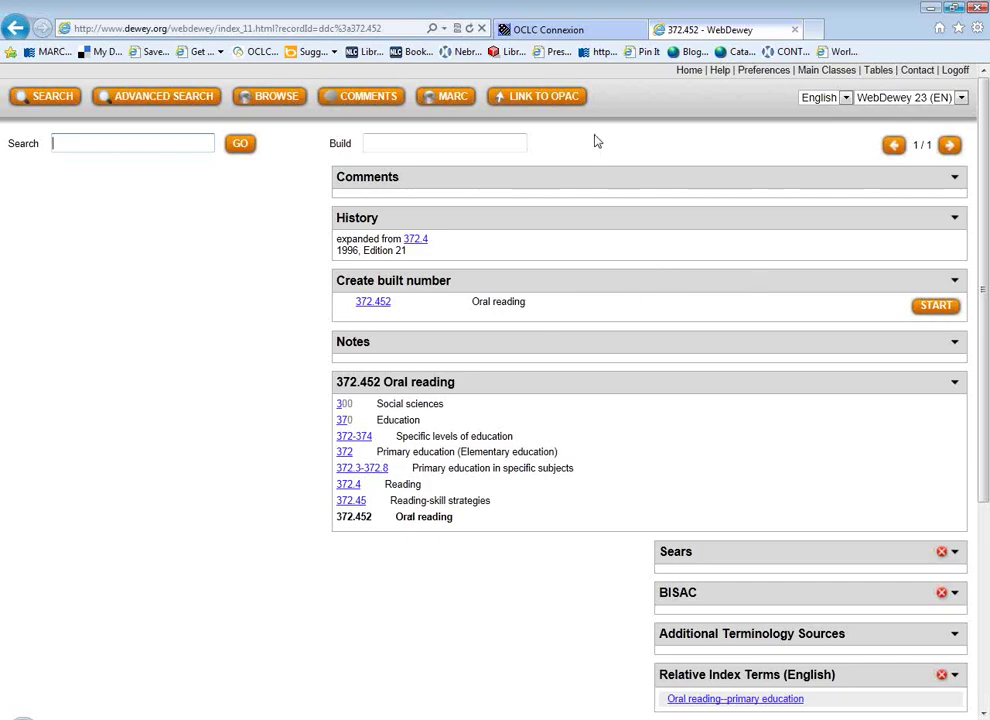
Step: Recheck the third topic in the Word document and browse WebDewey's Relative Index for "evaluating reading"
{"action": "left_click", "coordinate": [252, 103]}
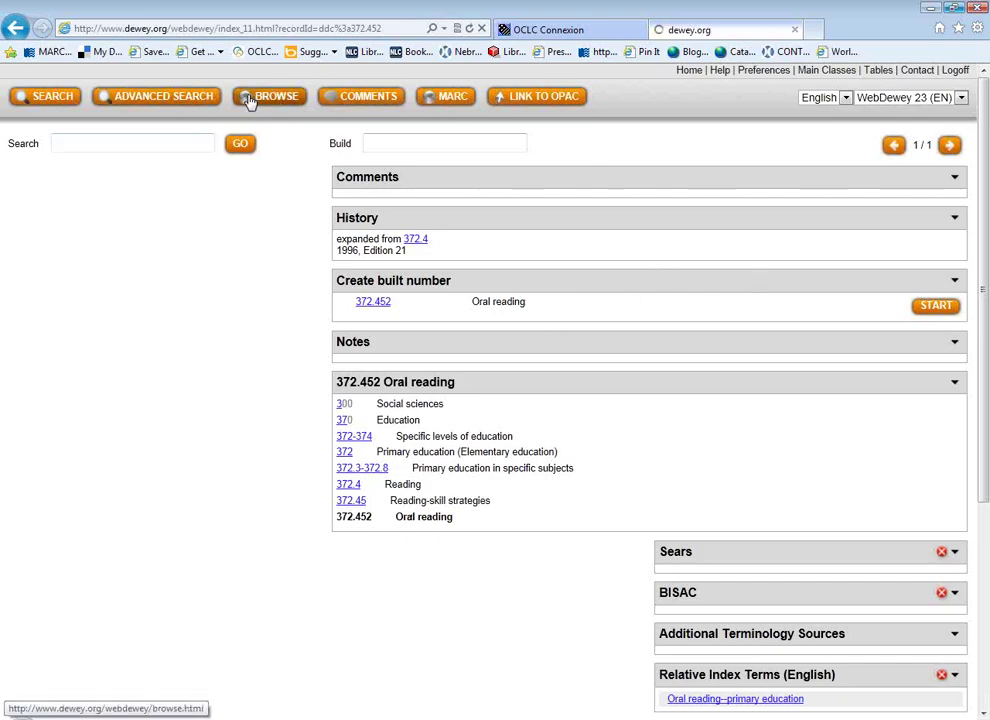
{"action": "key", "text": "alt+Tab"}
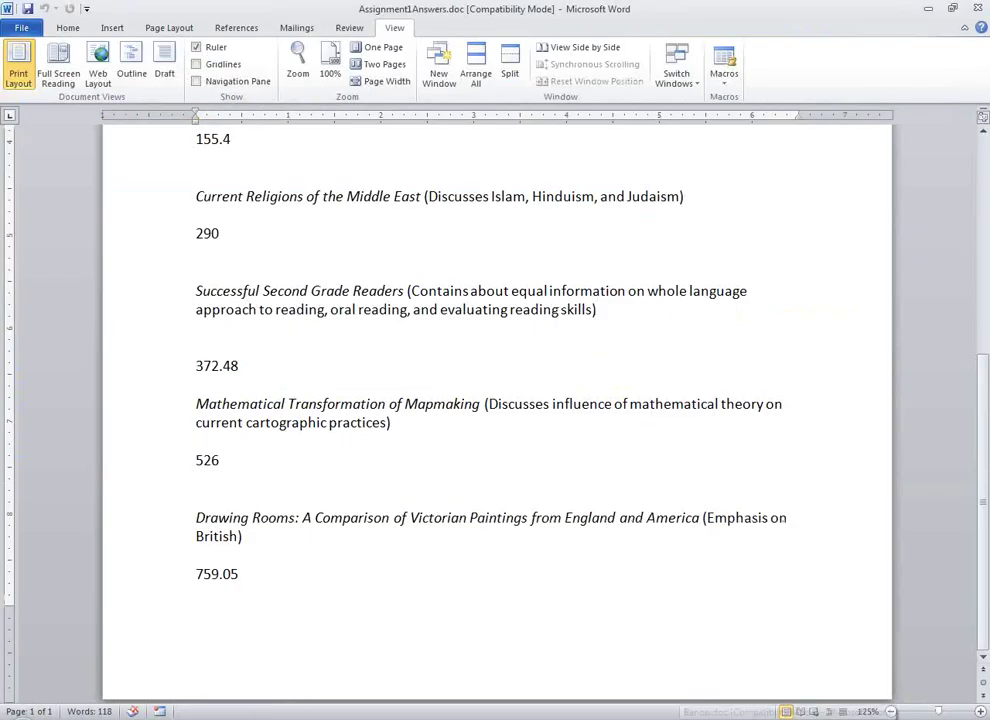
{"action": "key", "text": "alt+Tab"}
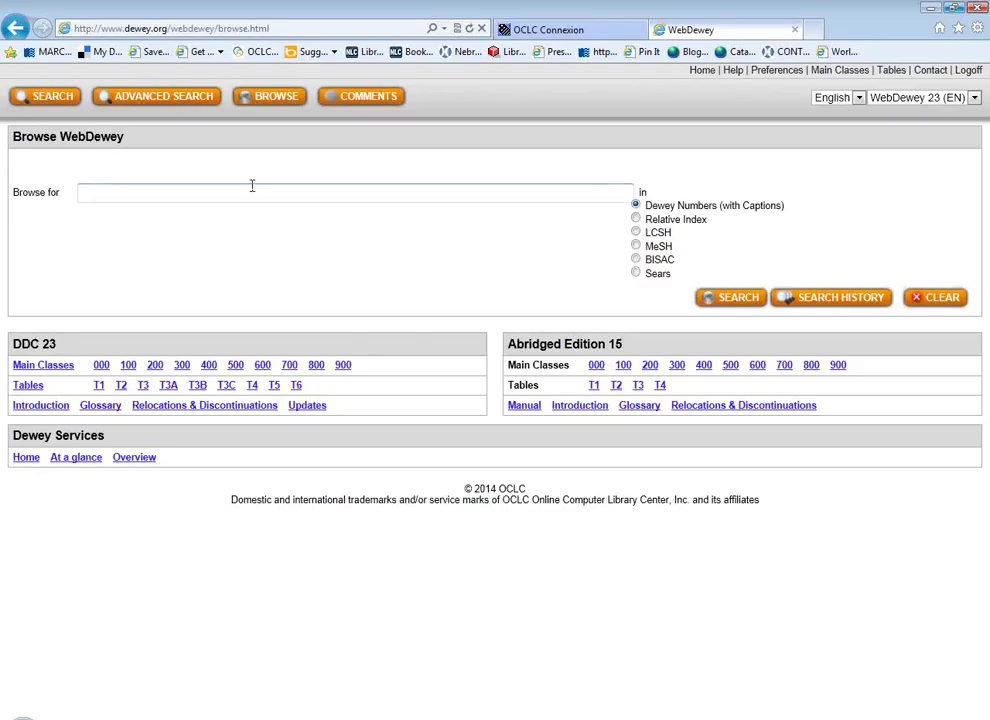
{"action": "type", "text": "evaluating reading"}
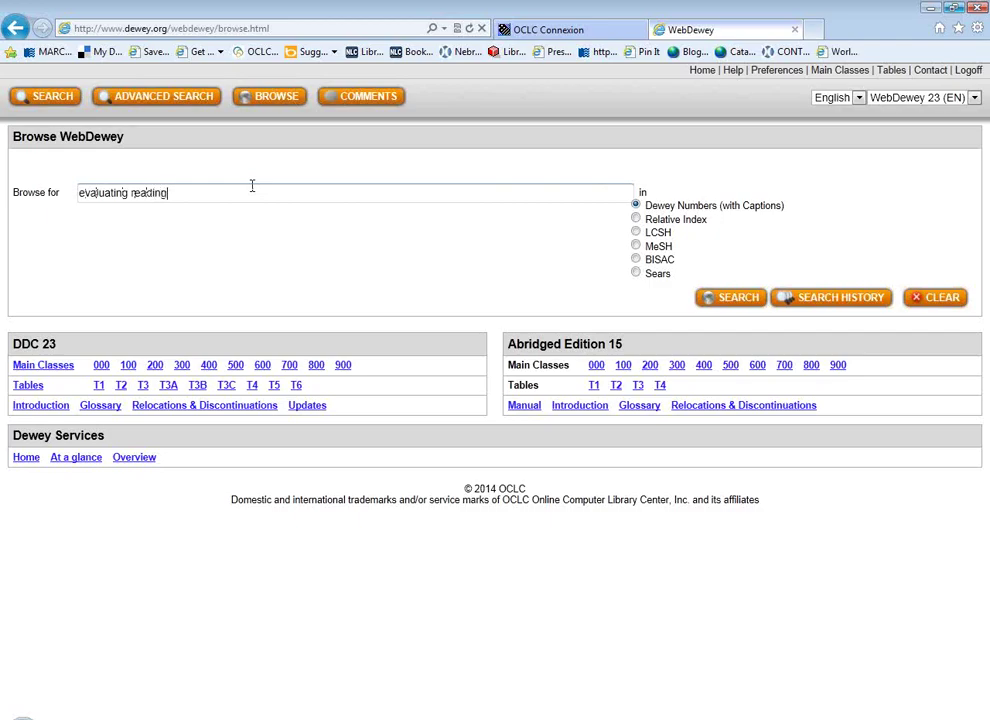
{"action": "left_click", "coordinate": [636, 218]}
{"action": "left_click", "coordinate": [730, 299]}
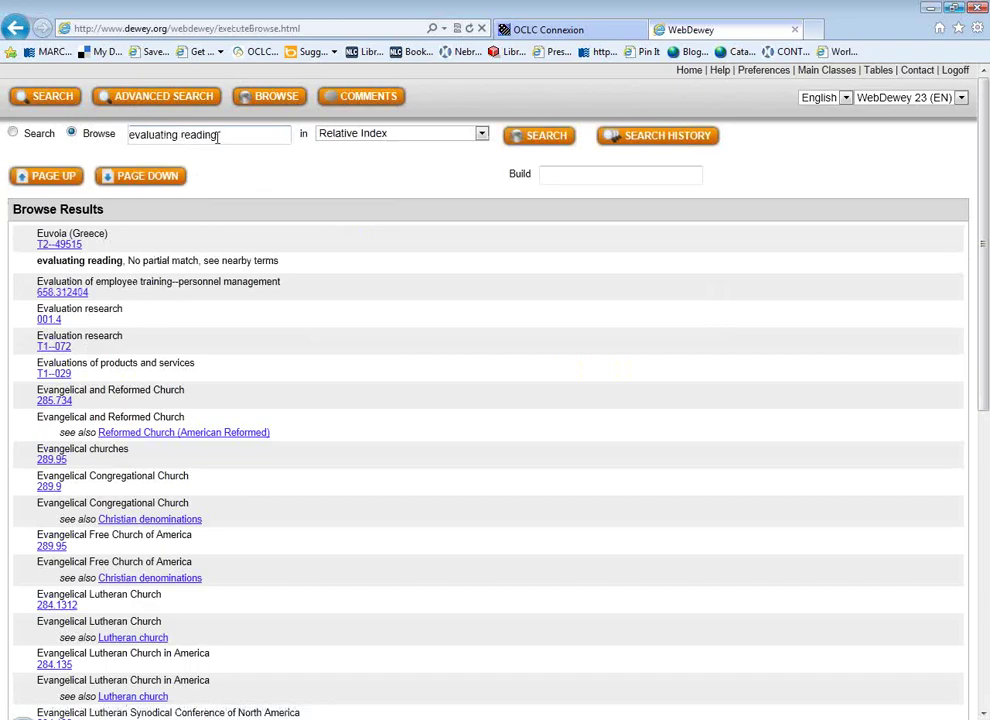
Step: Browse the Relative Index for "evaluation of reading", look through the nearby terms and return to the previous results
{"action": "left_click_drag", "start_coordinate": [215, 137], "coordinate": [133, 105]}
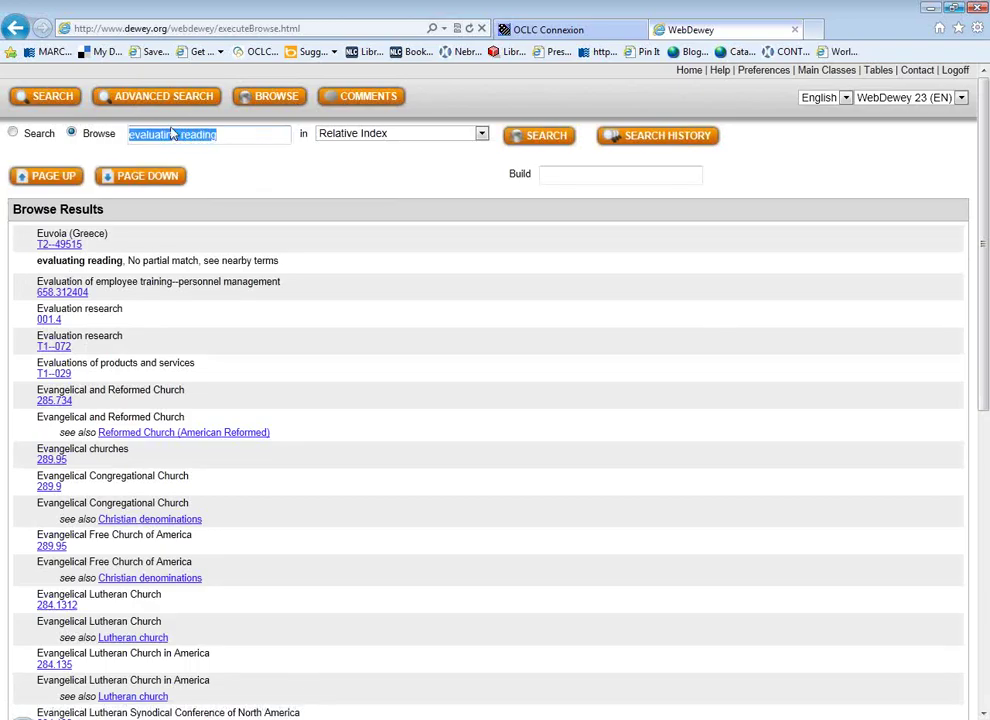
{"action": "type", "text": "evaluation of"}
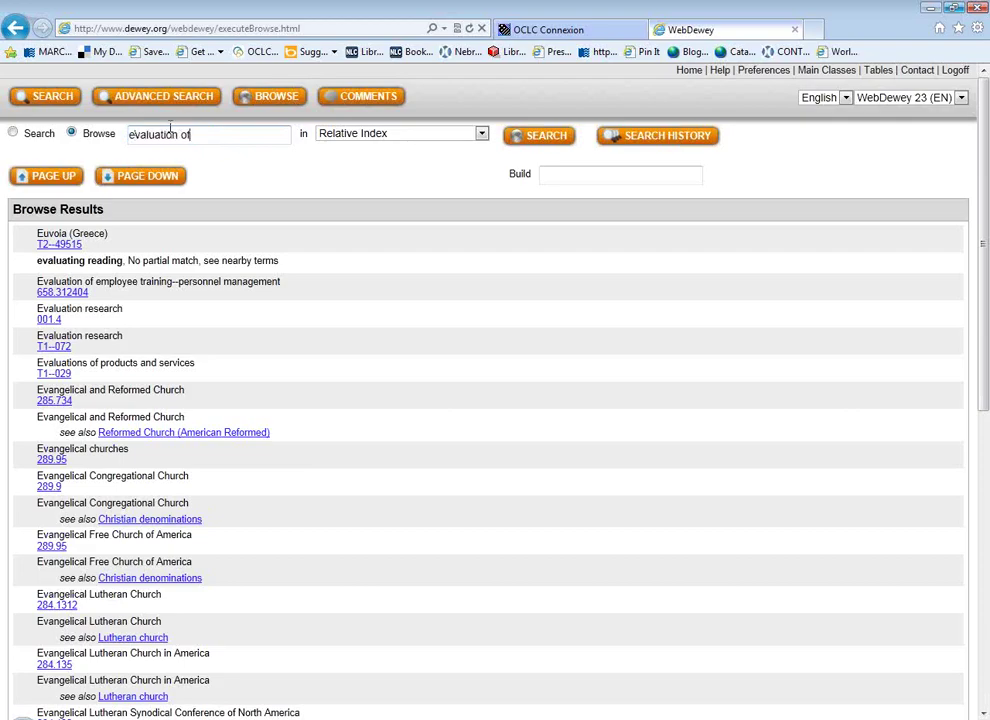
{"action": "type", "text": " reading"}
{"action": "key", "text": "Return"}
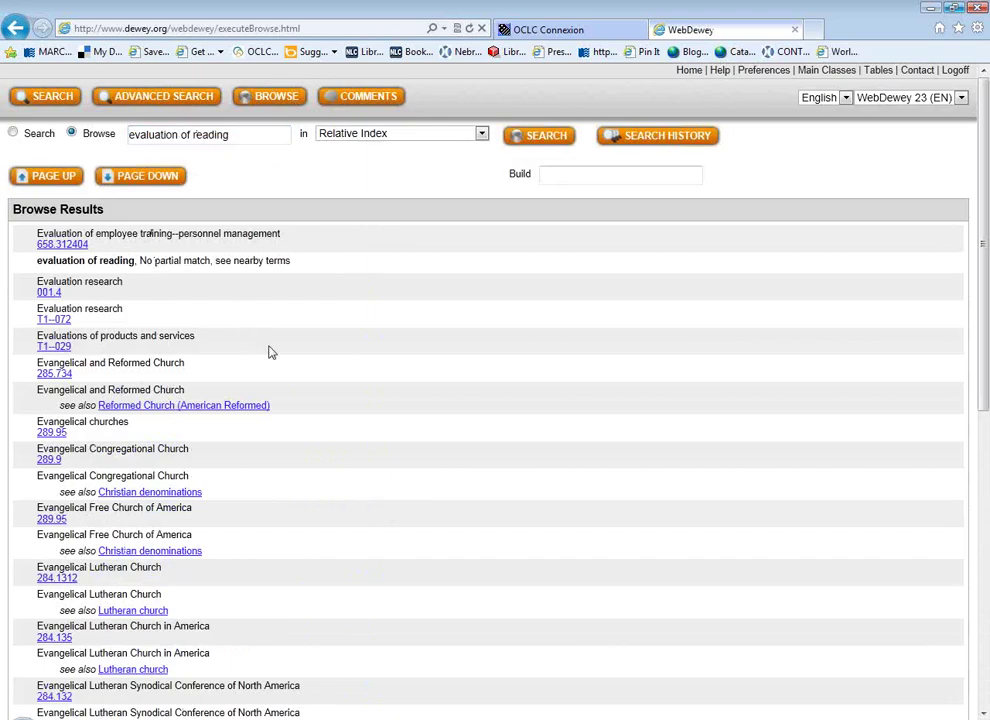
{"action": "scroll", "coordinate": [453, 397], "scroll_direction": "down", "scroll_amount": 2}
{"action": "scroll", "coordinate": [443, 390], "scroll_direction": "up", "scroll_amount": 2}
{"action": "left_click", "coordinate": [14, 30]}
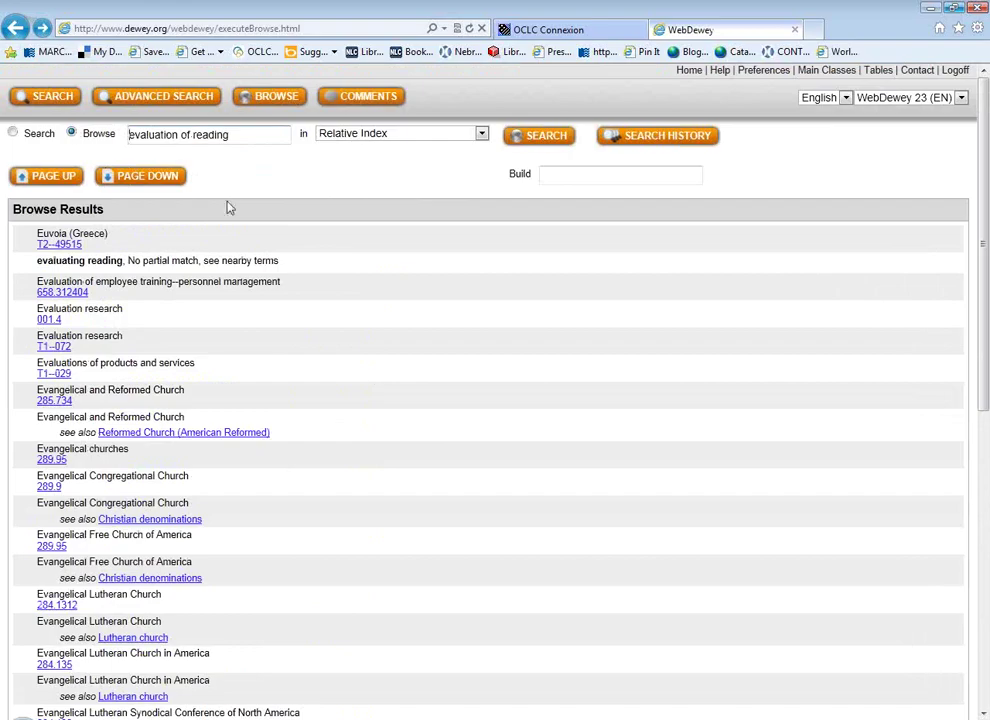
Step: Browse the Relative Index for "reading" and open the primary education entry 372.4
{"action": "left_click_drag", "start_coordinate": [223, 137], "coordinate": [106, 141]}
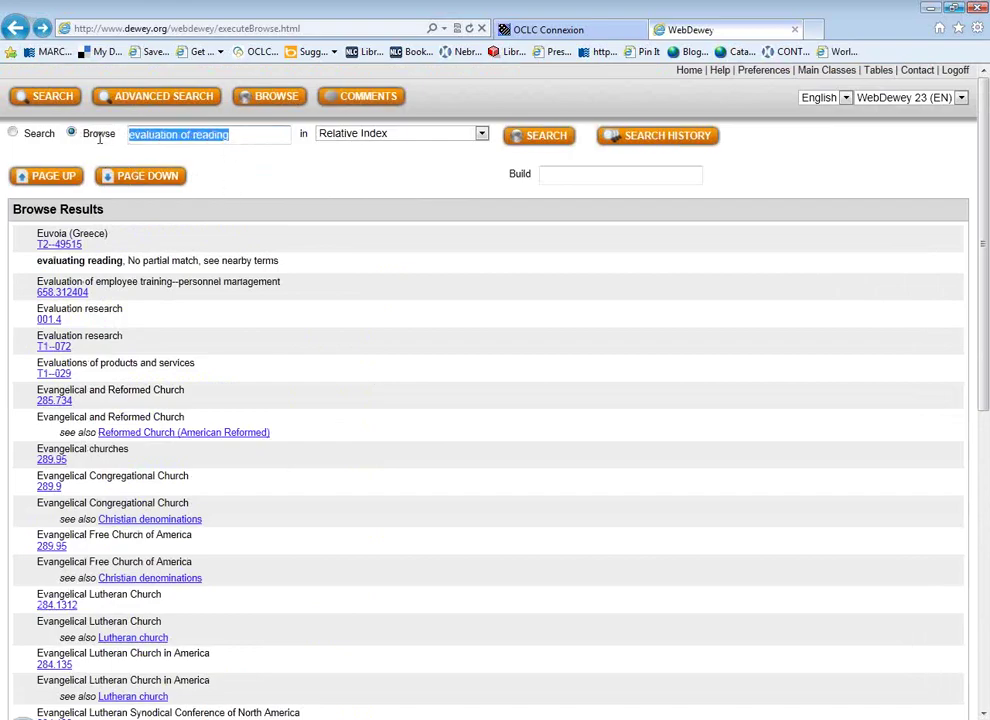
{"action": "type", "text": "reading"}
{"action": "key", "text": "Return"}
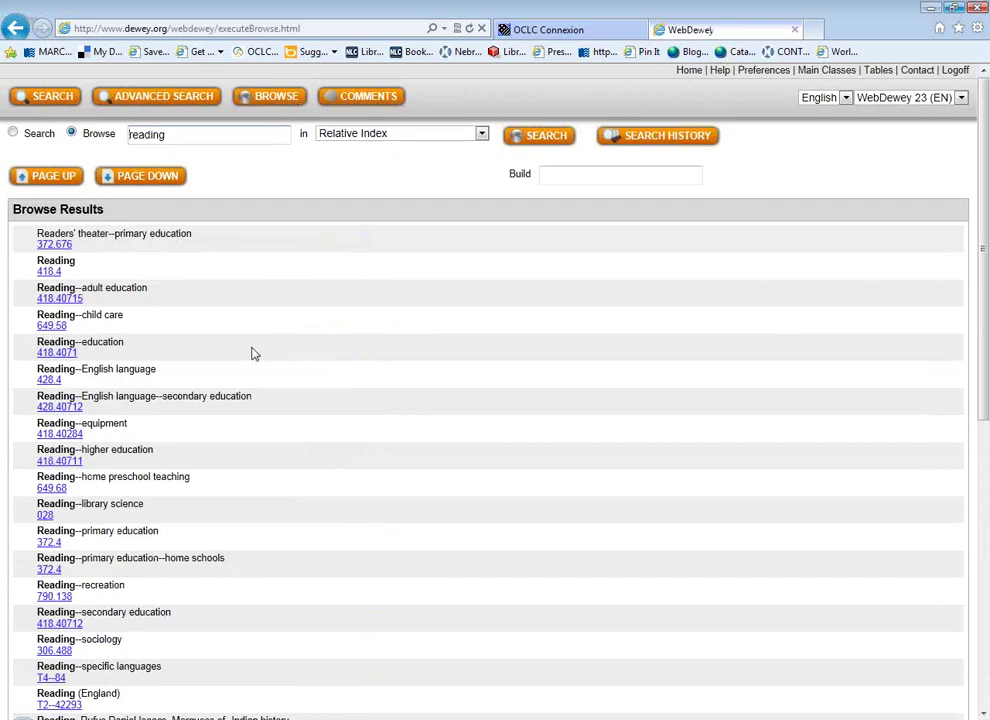
{"action": "scroll", "coordinate": [253, 354], "scroll_direction": "down", "scroll_amount": 2}
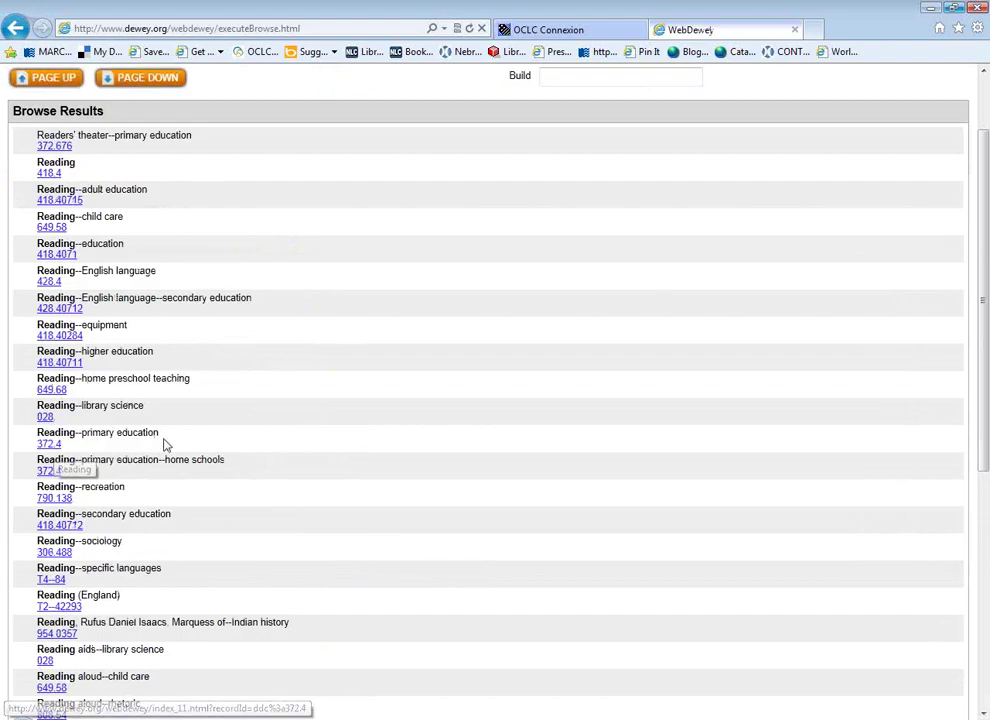
{"action": "left_click", "coordinate": [48, 444]}
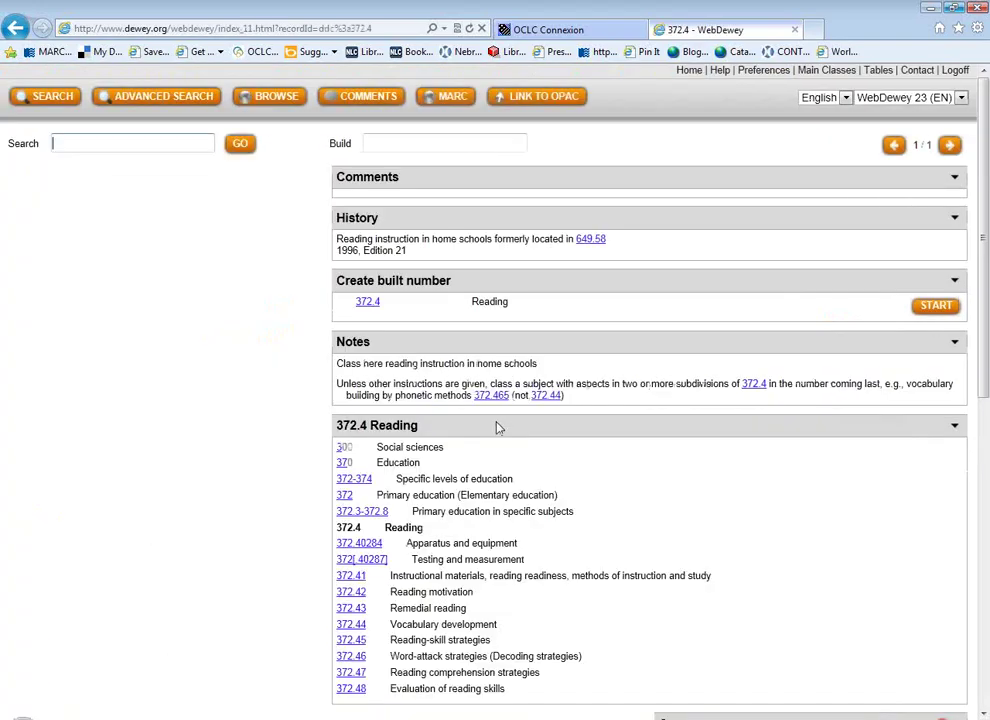
Step: Open 372.48 Evaluation of reading skills from the 372.4 subdivisions and review its notes and hierarchy
{"action": "scroll", "coordinate": [499, 427], "scroll_direction": "down", "scroll_amount": 5}
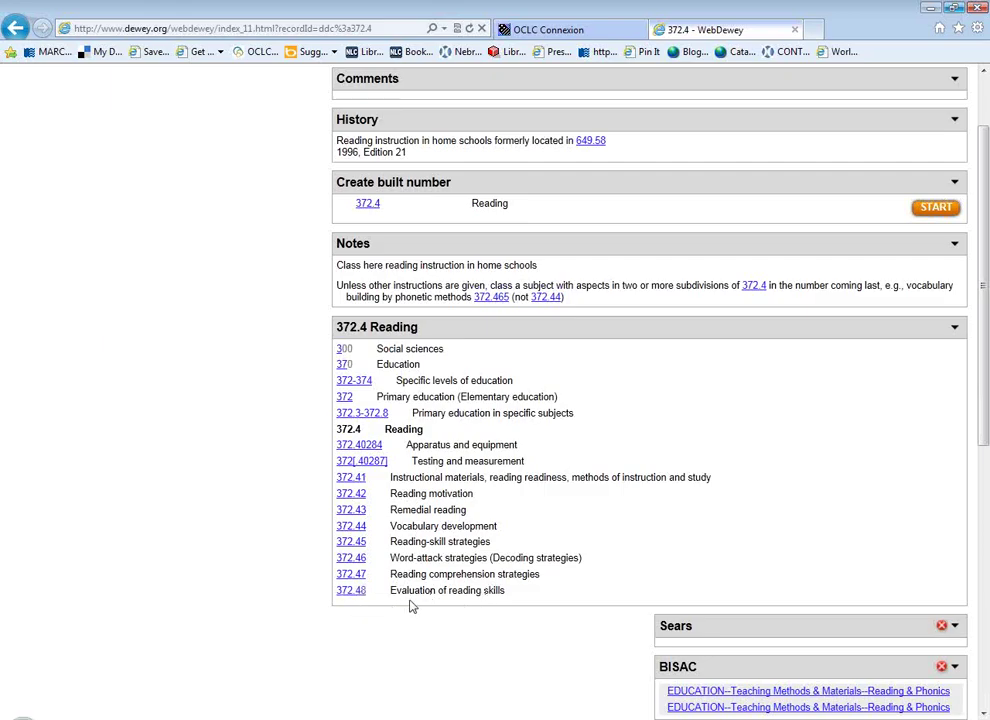
{"action": "left_click", "coordinate": [345, 591]}
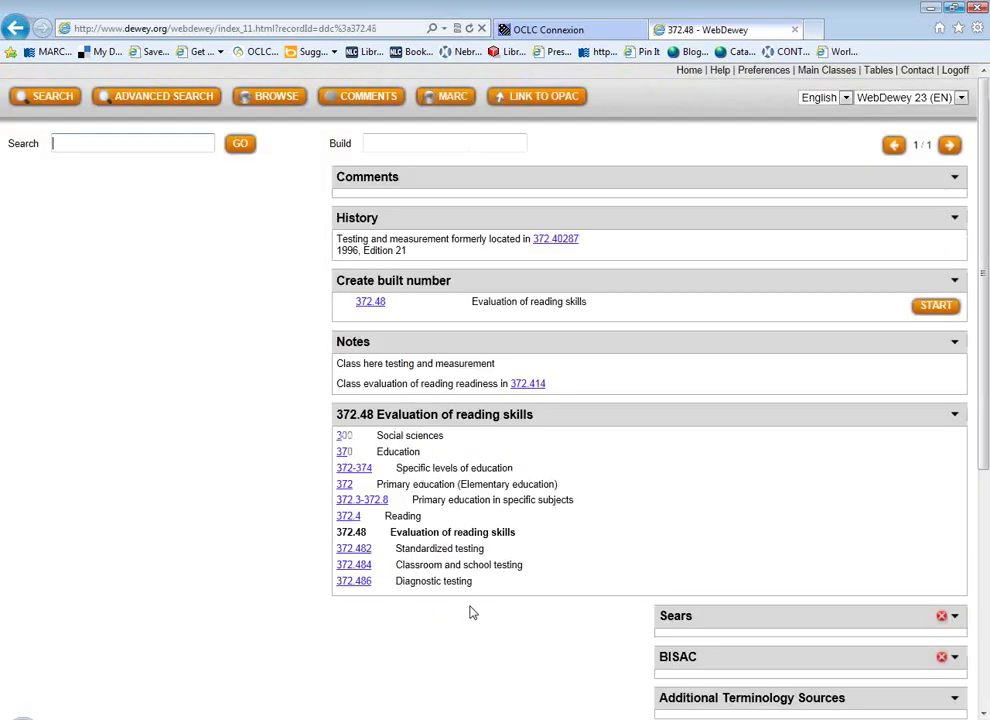
{"action": "scroll", "coordinate": [474, 610], "scroll_direction": "down", "scroll_amount": 2}
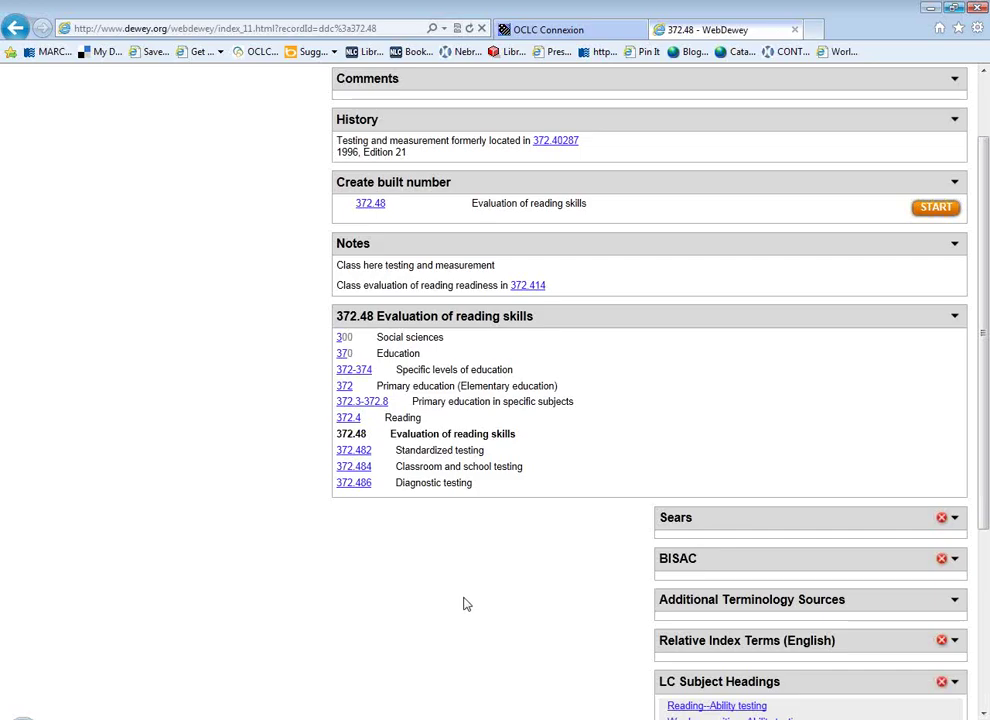
{"action": "scroll", "coordinate": [488, 570], "scroll_direction": "up", "scroll_amount": 2}
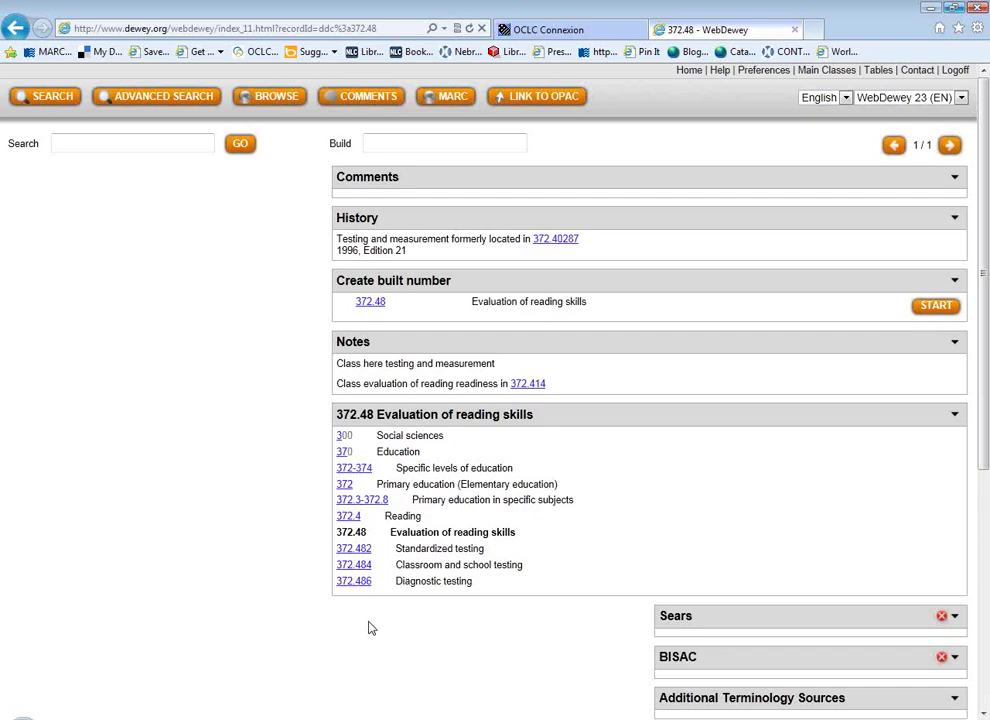
{"action": "scroll", "coordinate": [371, 625], "scroll_direction": "down", "scroll_amount": 2}
{"action": "scroll", "coordinate": [371, 625], "scroll_direction": "up", "scroll_amount": 2}
Step: Return to 372.4 Reading, examine the note on subjects with aspects in two or more subdivisions, and reopen 372.48
{"action": "left_click", "coordinate": [346, 516]}
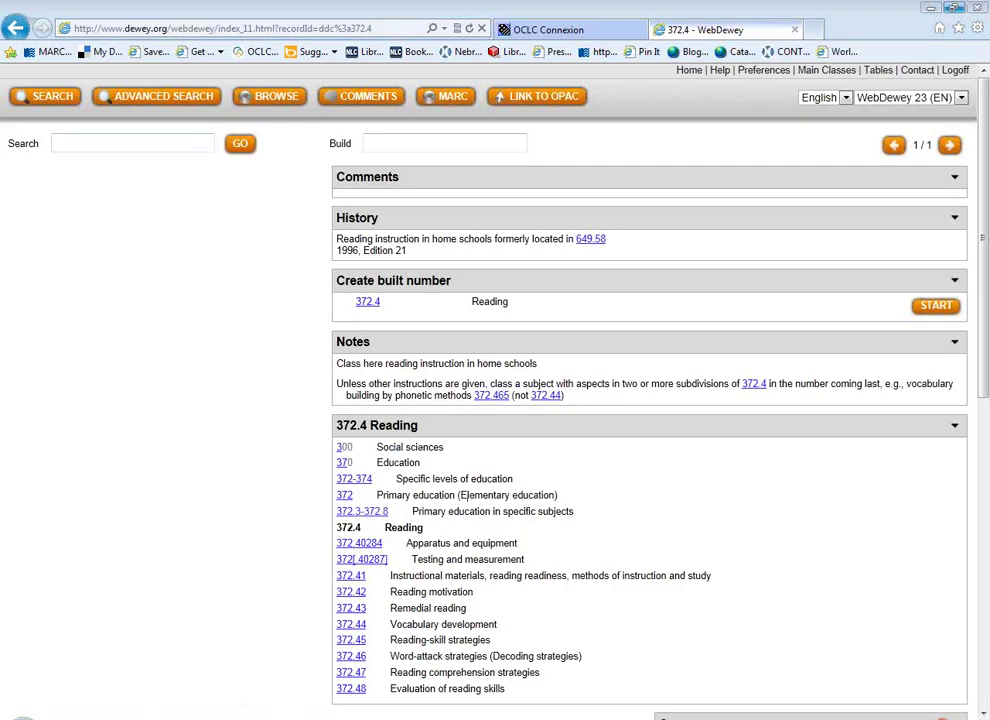
{"action": "mouse_move", "coordinate": [338, 384]}
{"action": "left_mouse_down"}
{"action": "mouse_move", "coordinate": [946, 388]}
{"action": "mouse_move", "coordinate": [352, 397]}
{"action": "mouse_move", "coordinate": [572, 388]}
{"action": "left_mouse_up"}
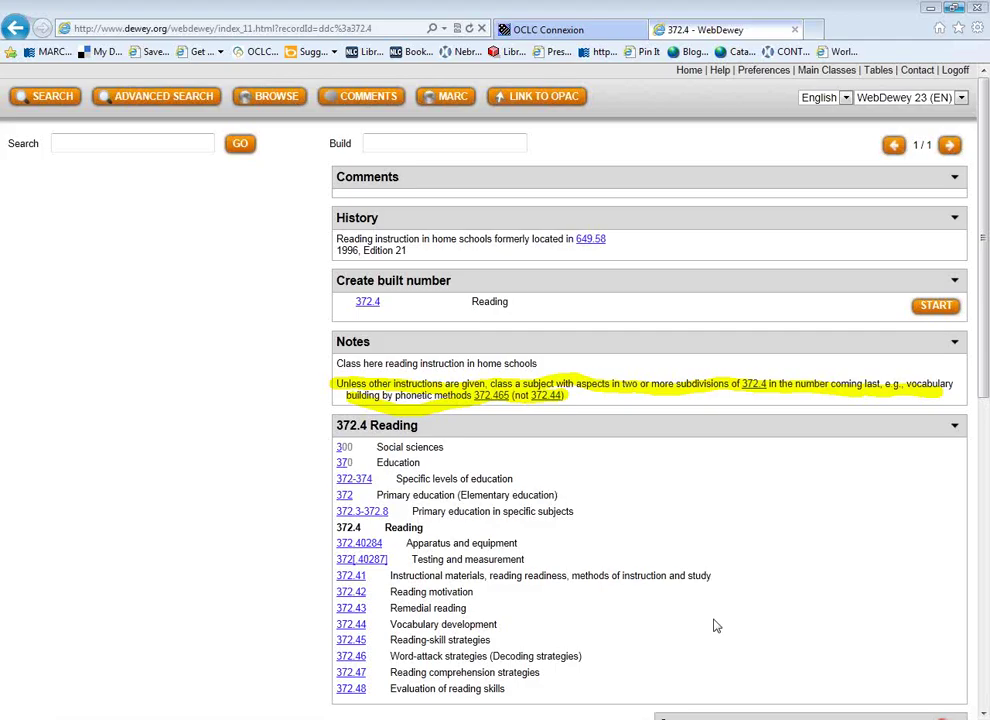
{"action": "scroll", "coordinate": [717, 632], "scroll_direction": "down", "scroll_amount": 2}
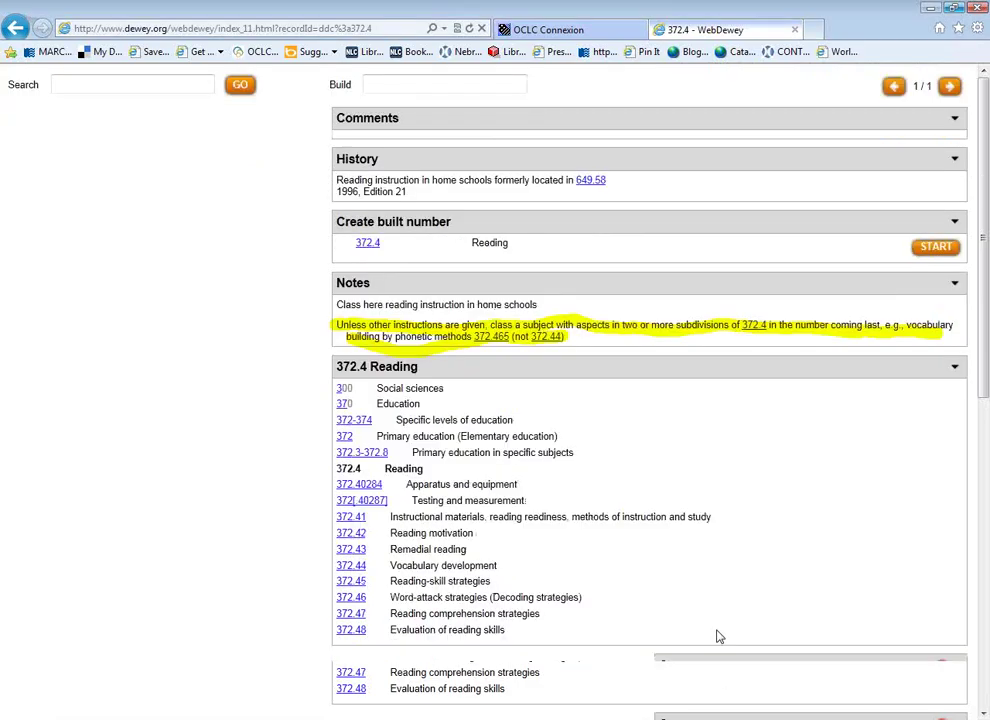
{"action": "left_click", "coordinate": [351, 591]}
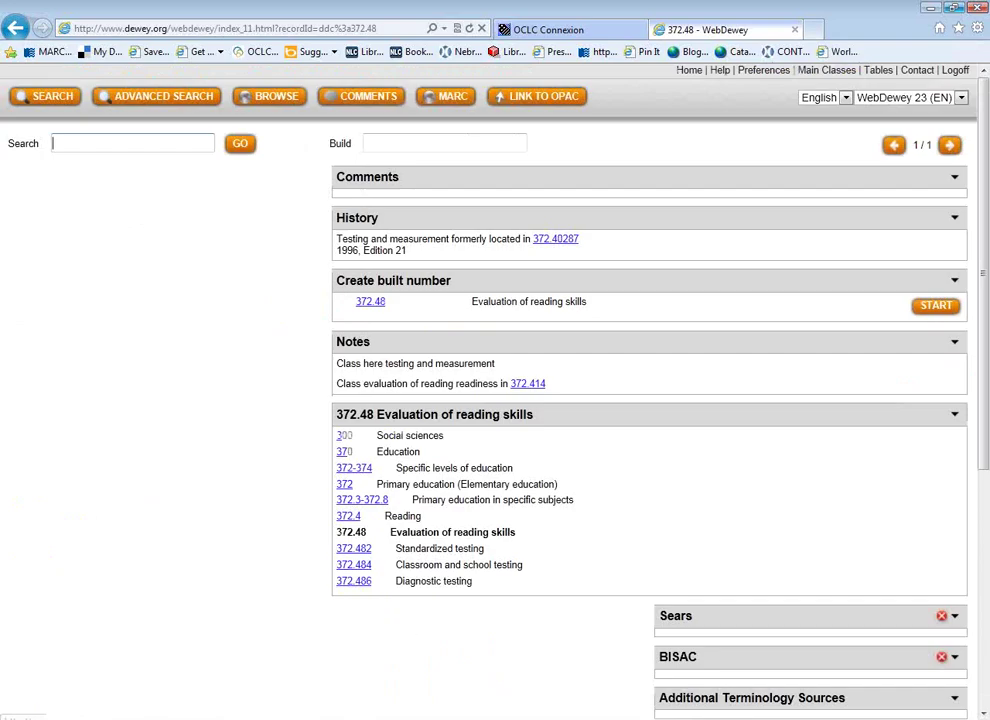
Step: Switch to the Word document and read the Mathematical Transformation of Mapmaking question
{"action": "key", "text": "alt+Tab"}
{"action": "left_click", "coordinate": [280, 365]}
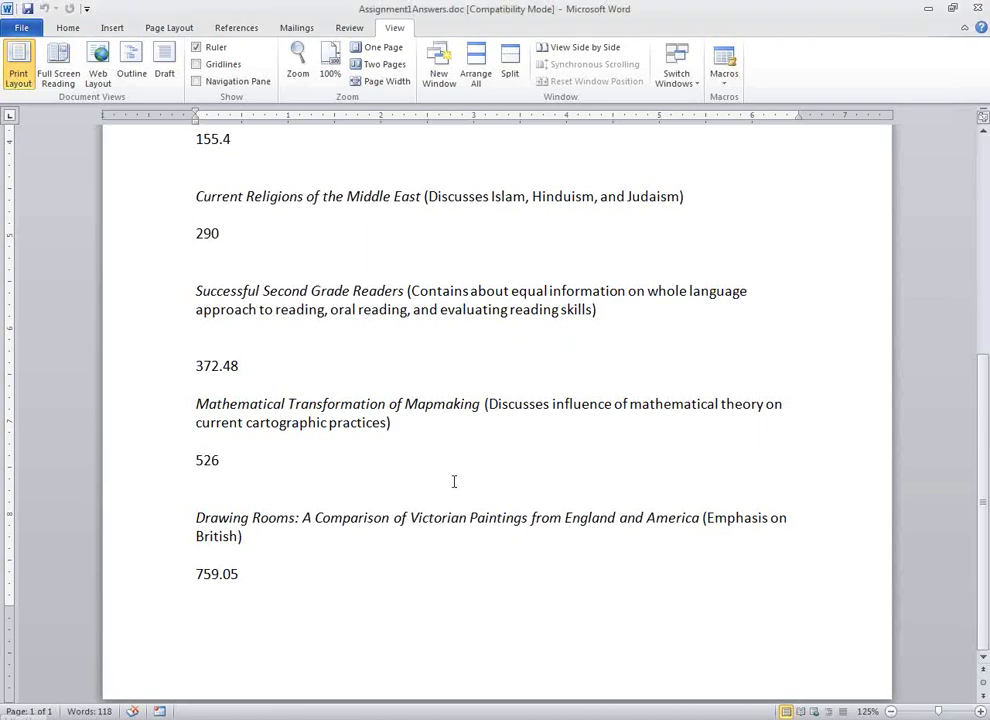
{"action": "scroll", "coordinate": [433, 436], "scroll_direction": "down", "scroll_amount": 1}
{"action": "left_click_drag", "start_coordinate": [433, 436], "coordinate": [437, 451]}
{"action": "left_click", "coordinate": [437, 446]}
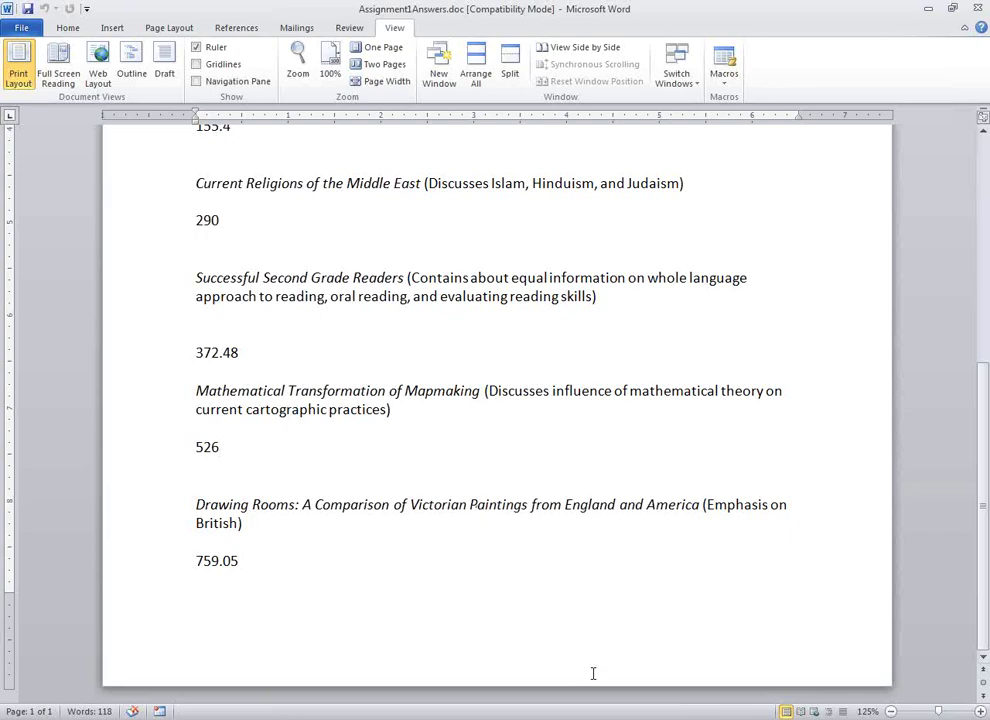
{"action": "left_click", "coordinate": [593, 464]}
Step: Switch to WebDewey and browse the Relative Index for "mapmaking"
{"action": "key", "text": "alt+Tab"}
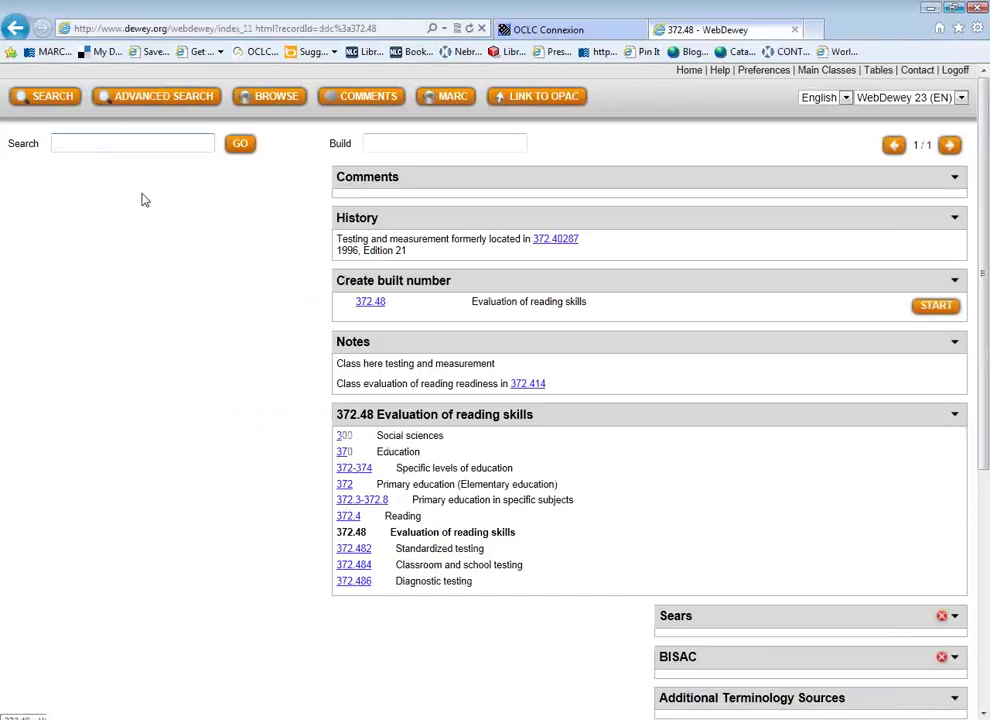
{"action": "left_click", "coordinate": [272, 96]}
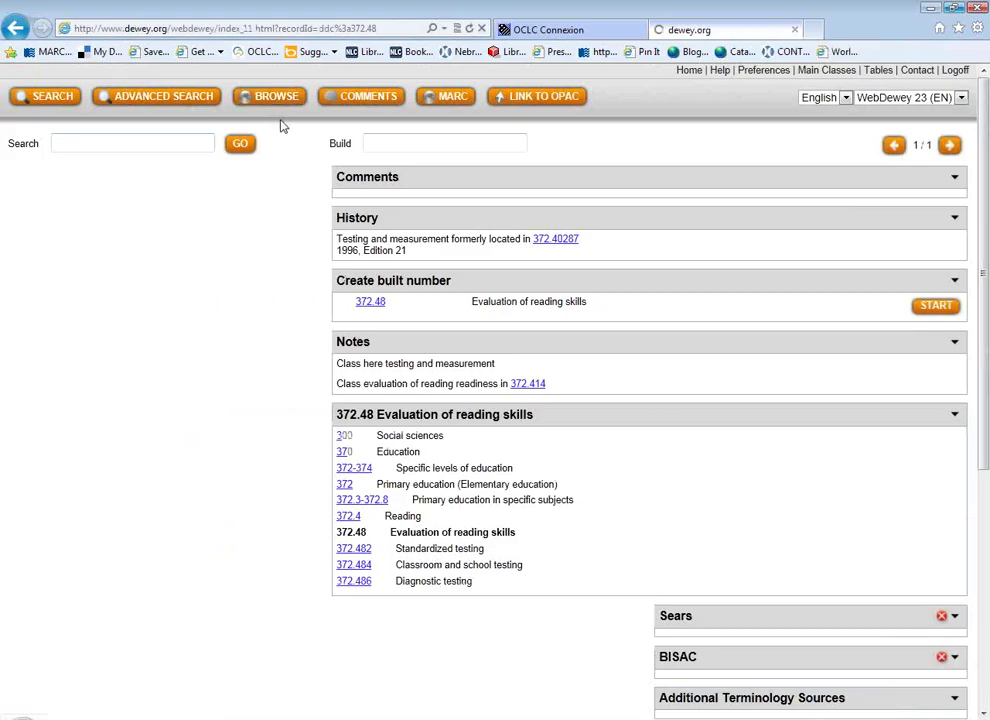
{"action": "left_click", "coordinate": [636, 218]}
{"action": "left_click", "coordinate": [554, 188]}
{"action": "type", "text": "mapmaking"}
{"action": "key", "text": "Return"}
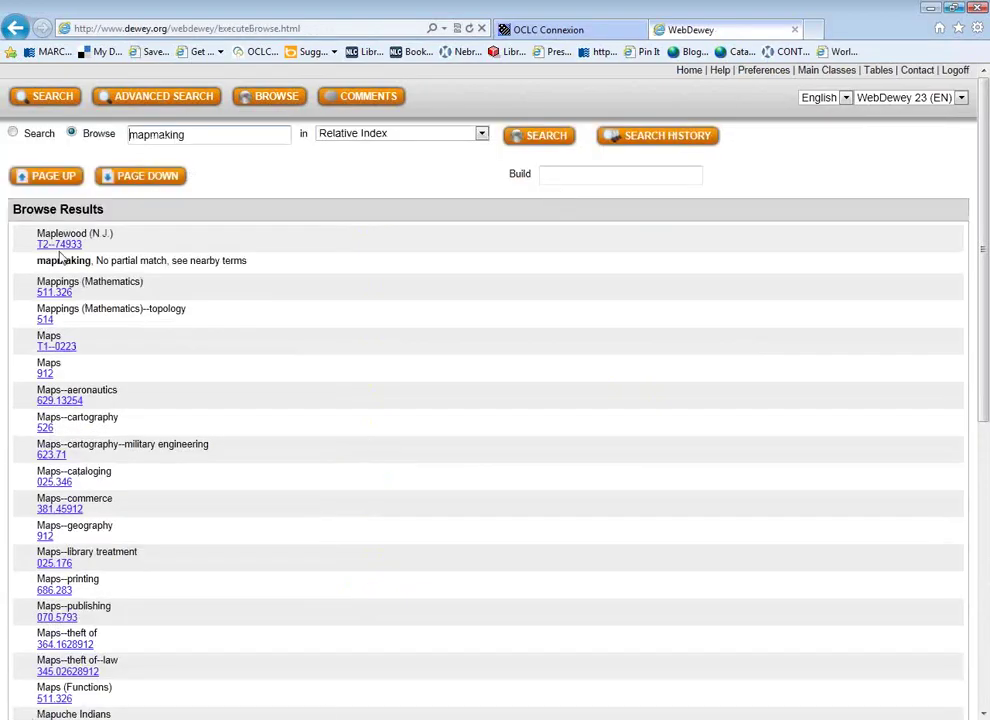
Step: Browse the Relative Index for "cartography"
{"action": "left_click_drag", "start_coordinate": [243, 133], "coordinate": [126, 135]}
{"action": "type", "text": "carto"}
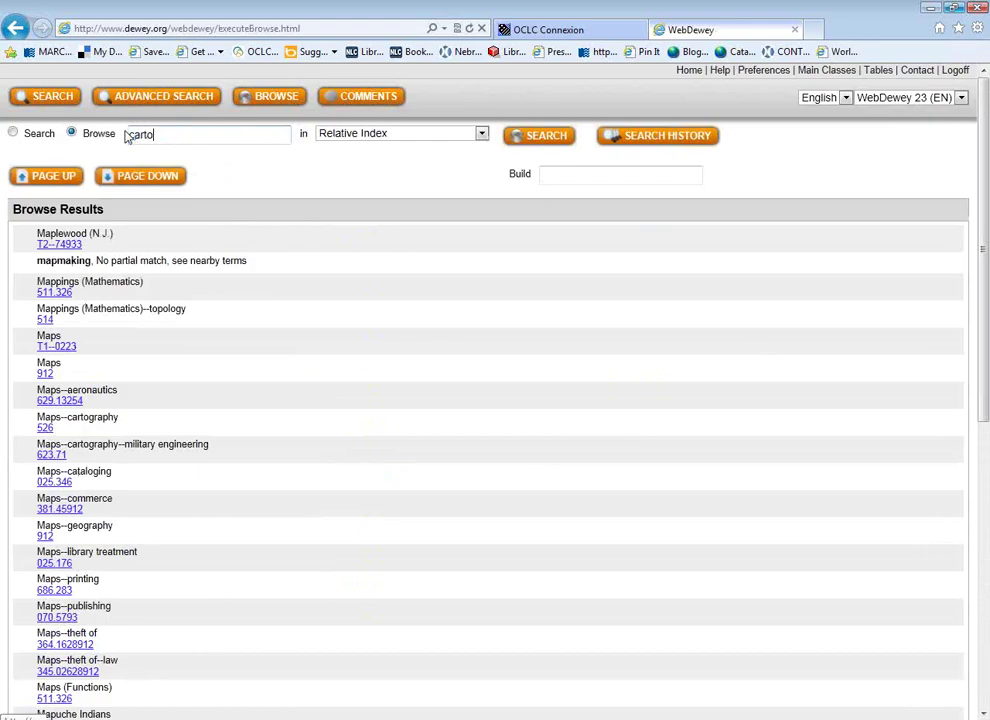
{"action": "type", "text": "graphy"}
{"action": "key", "text": "Return"}
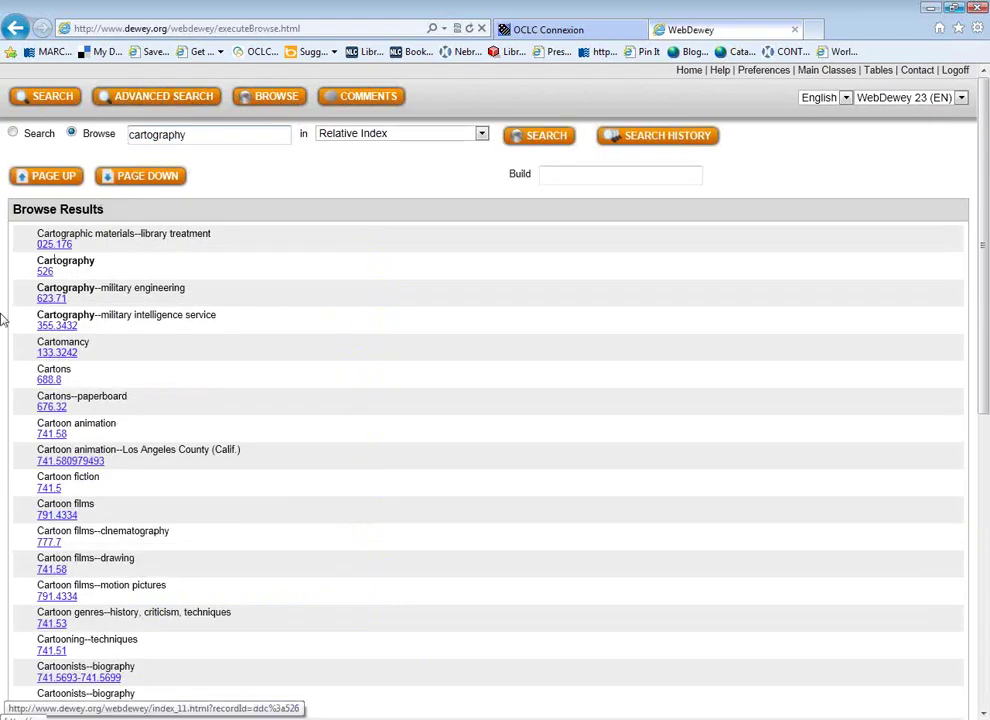
Step: Open 526 Mathematical geography under Cartography, review its notes and hierarchy, and check the Mapmaking question in the Word document
{"action": "left_click", "coordinate": [44, 272]}
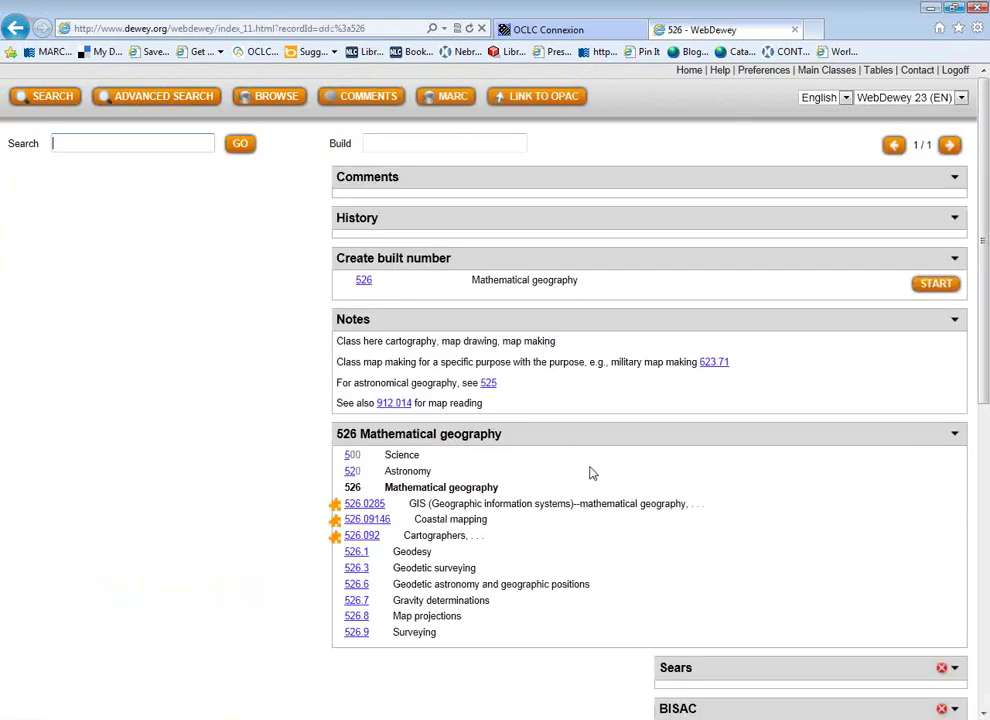
{"action": "scroll", "coordinate": [607, 481], "scroll_direction": "down", "scroll_amount": 2}
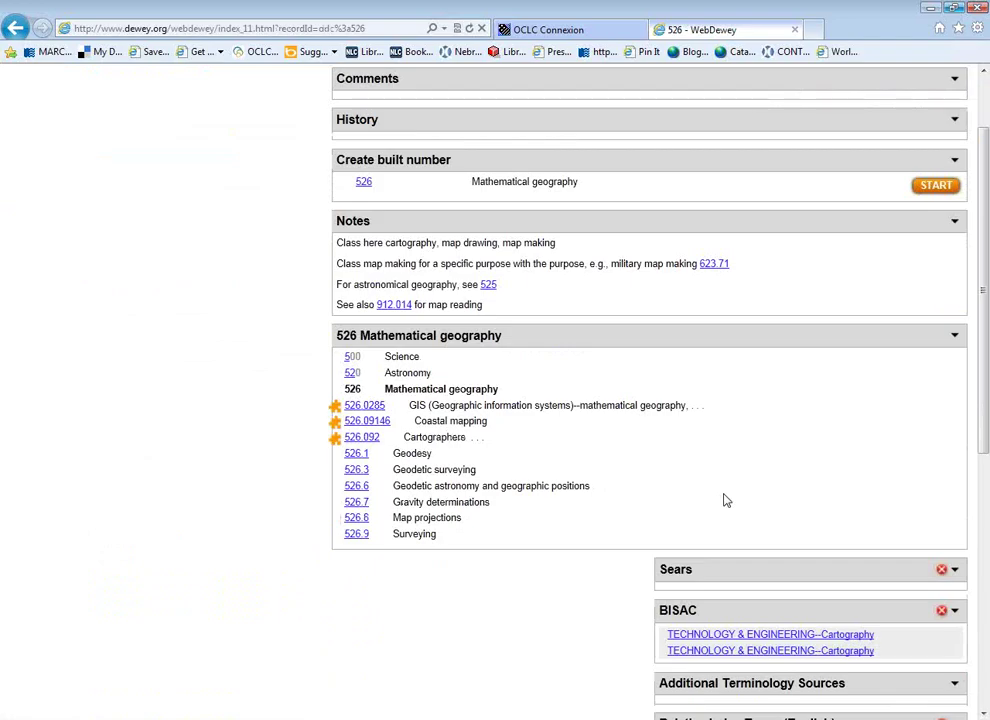
{"action": "scroll", "coordinate": [720, 500], "scroll_direction": "up", "scroll_amount": 2}
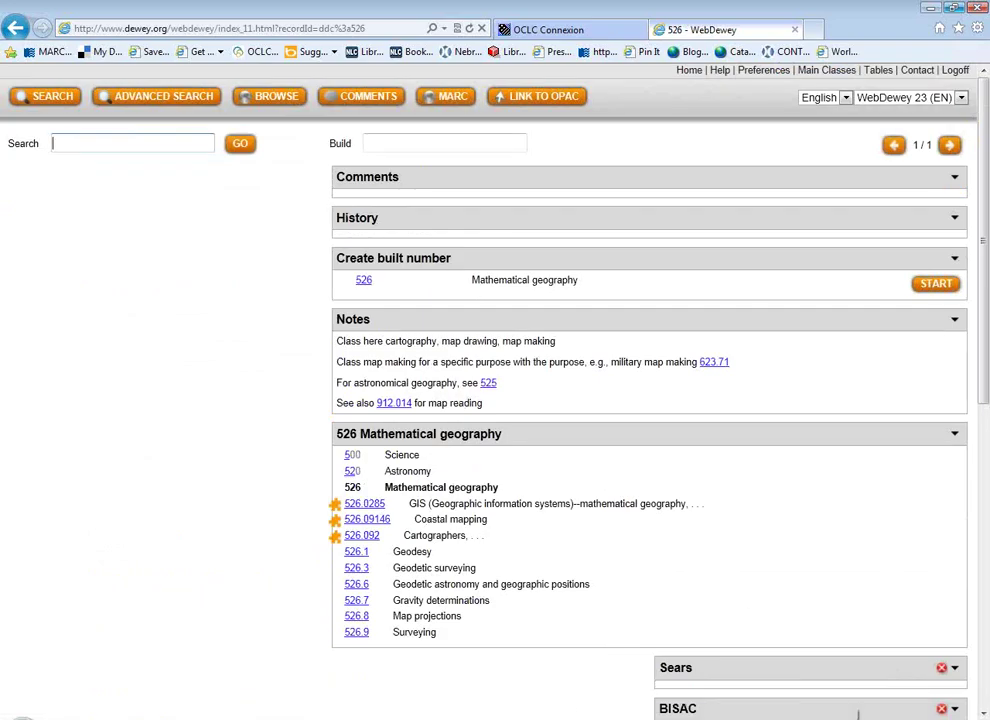
{"action": "left_click", "coordinate": [858, 714]}
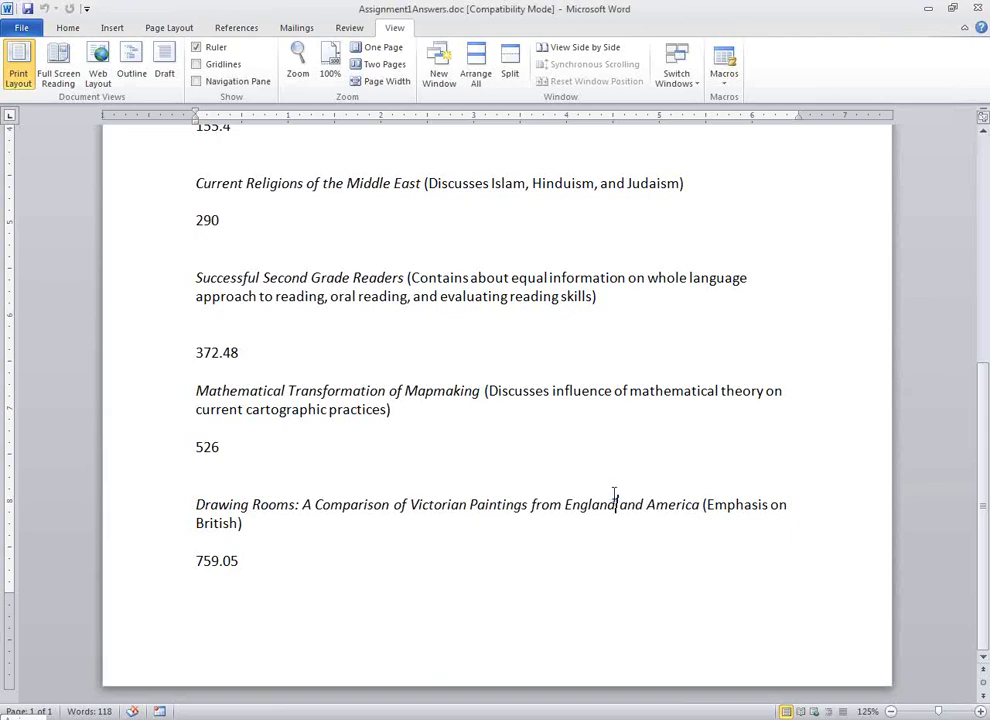
{"action": "key", "text": "alt+Tab"}
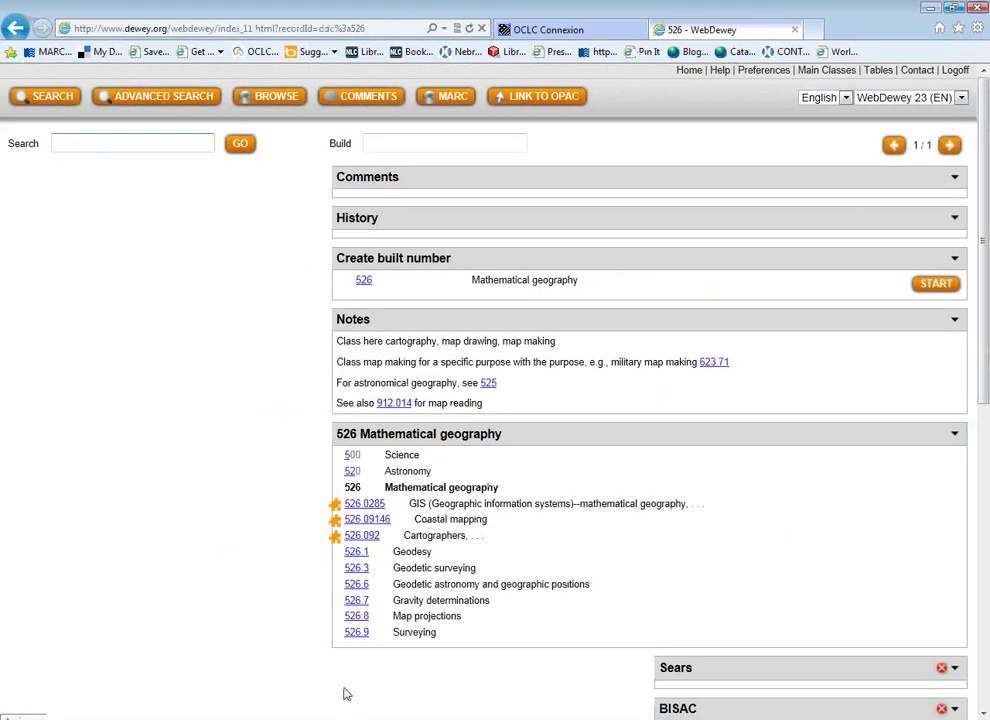
Step: Open 526.8 Map projections from the 526 subdivisions and examine its notes, hierarchy and index terms
{"action": "left_click", "coordinate": [354, 619]}
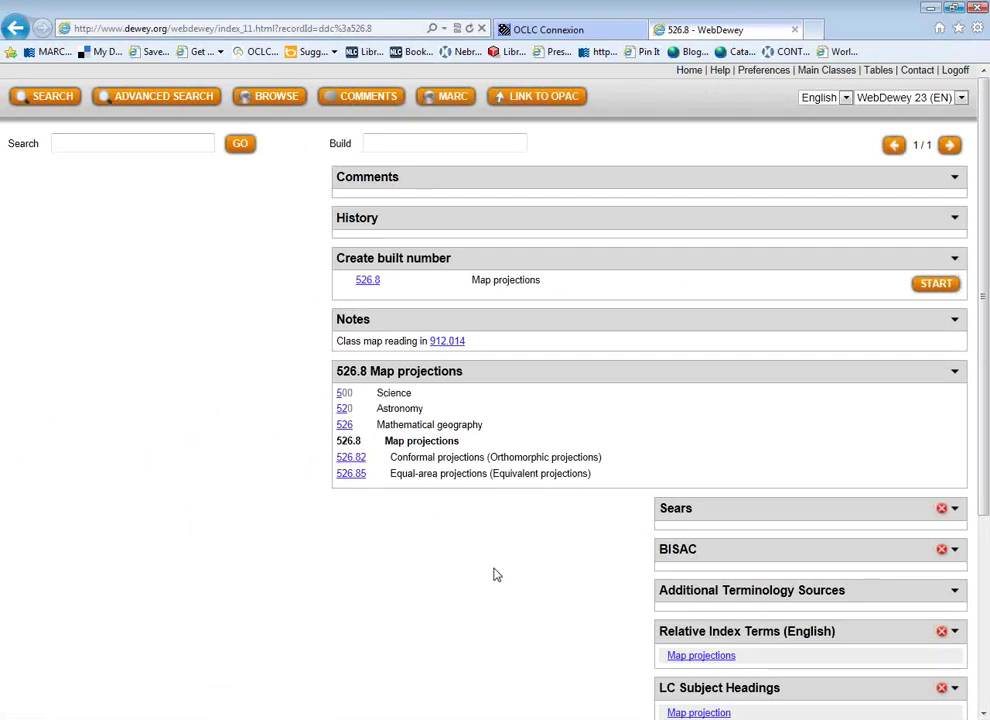
{"action": "scroll", "coordinate": [497, 573], "scroll_direction": "down", "scroll_amount": 2}
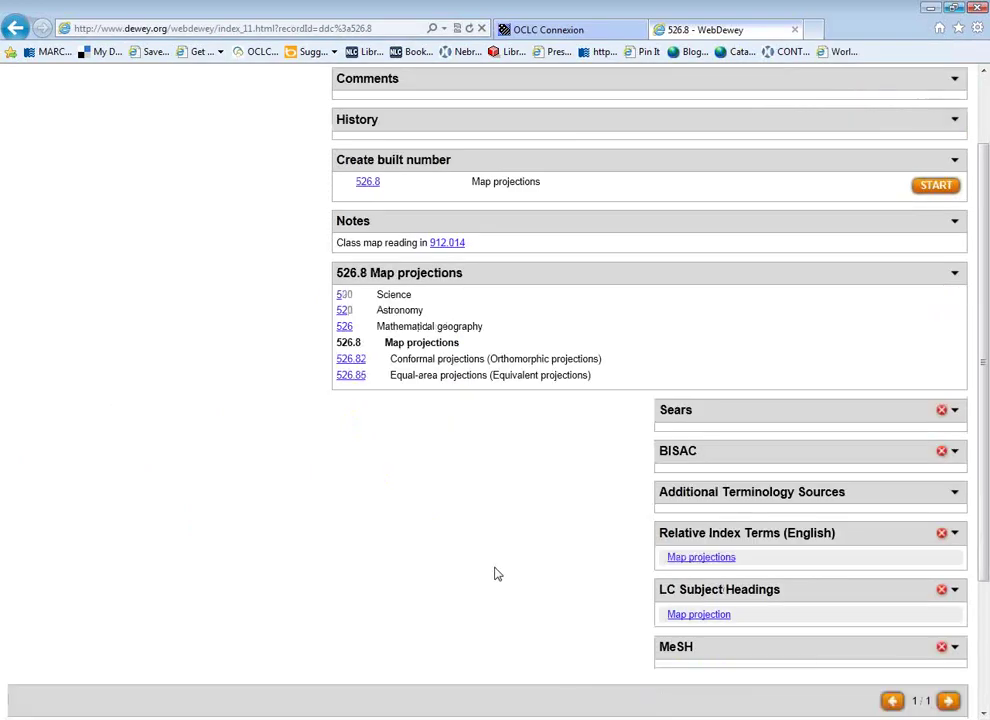
{"action": "scroll", "coordinate": [497, 573], "scroll_direction": "down", "scroll_amount": 4}
{"action": "scroll", "coordinate": [497, 573], "scroll_direction": "up", "scroll_amount": 6}
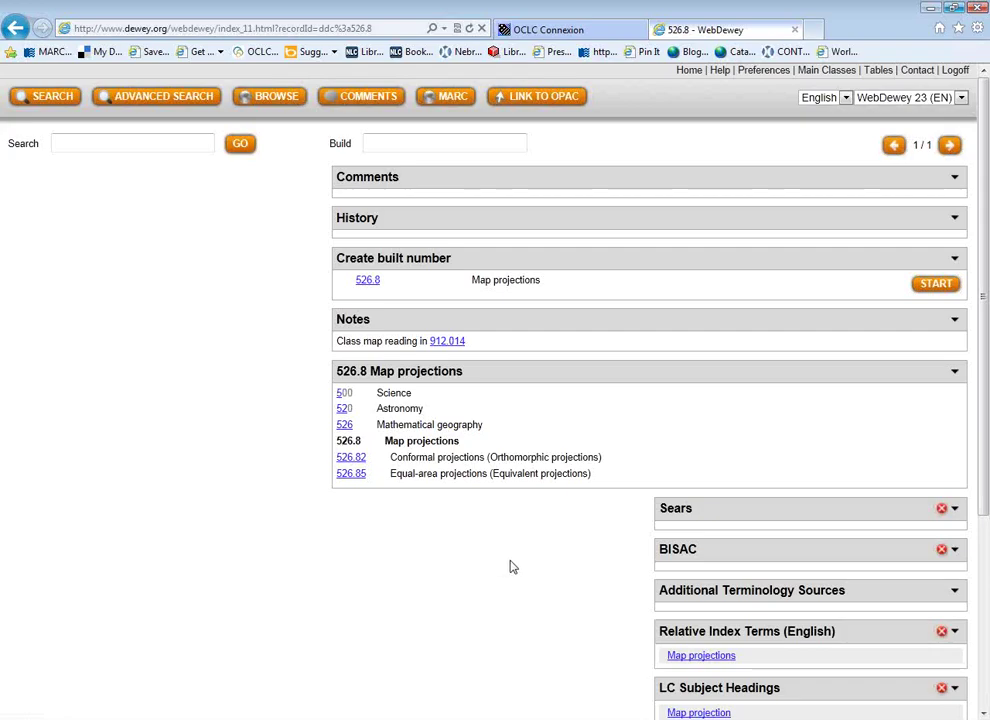
{"action": "scroll", "coordinate": [444, 572], "scroll_direction": "down", "scroll_amount": 3}
{"action": "scroll", "coordinate": [444, 572], "scroll_direction": "up", "scroll_amount": 3}
{"action": "scroll", "coordinate": [210, 508], "scroll_direction": "down", "scroll_amount": 1}
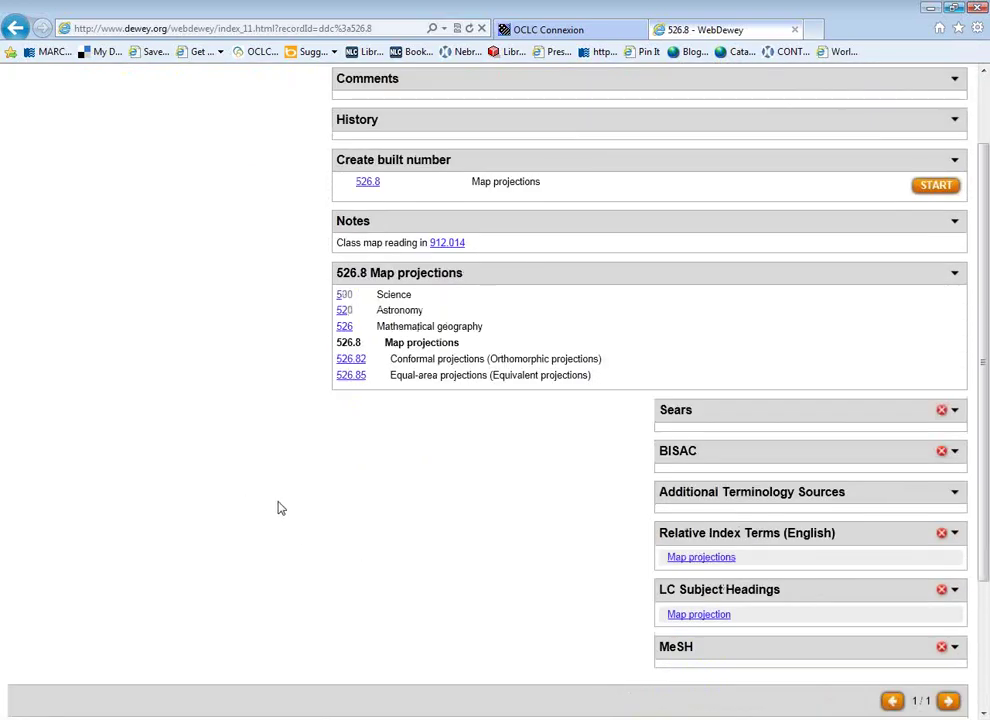
{"action": "scroll", "coordinate": [280, 455], "scroll_direction": "up", "scroll_amount": 1}
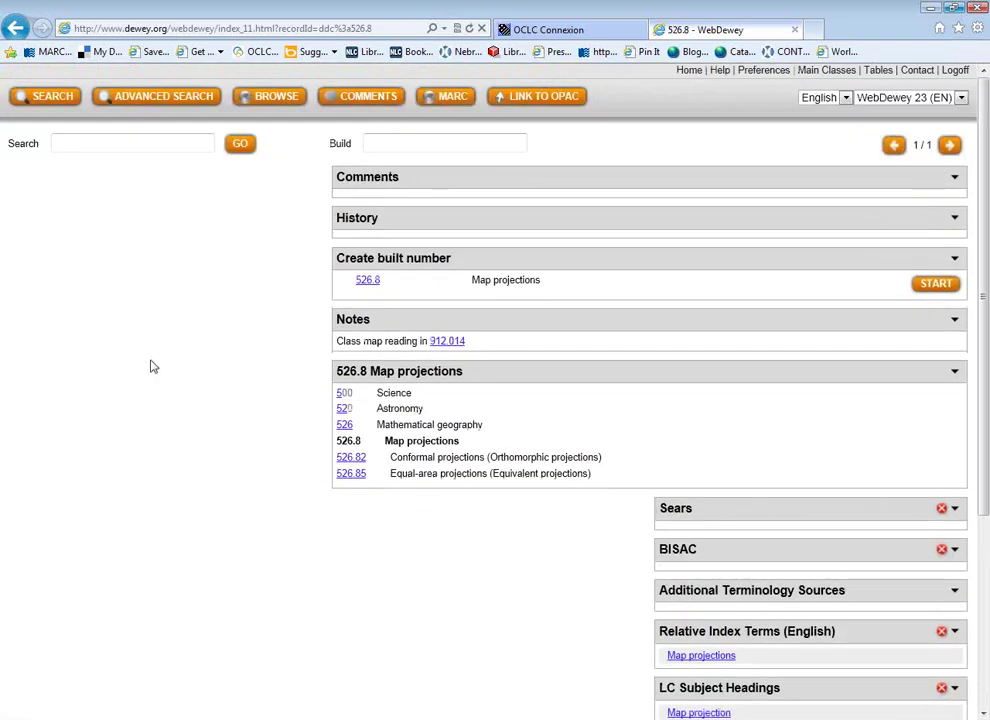
Step: Return to 526 Mathematical geography, review the built number 526.092 Cartographers, and go back to 526
{"action": "left_click", "coordinate": [14, 27]}
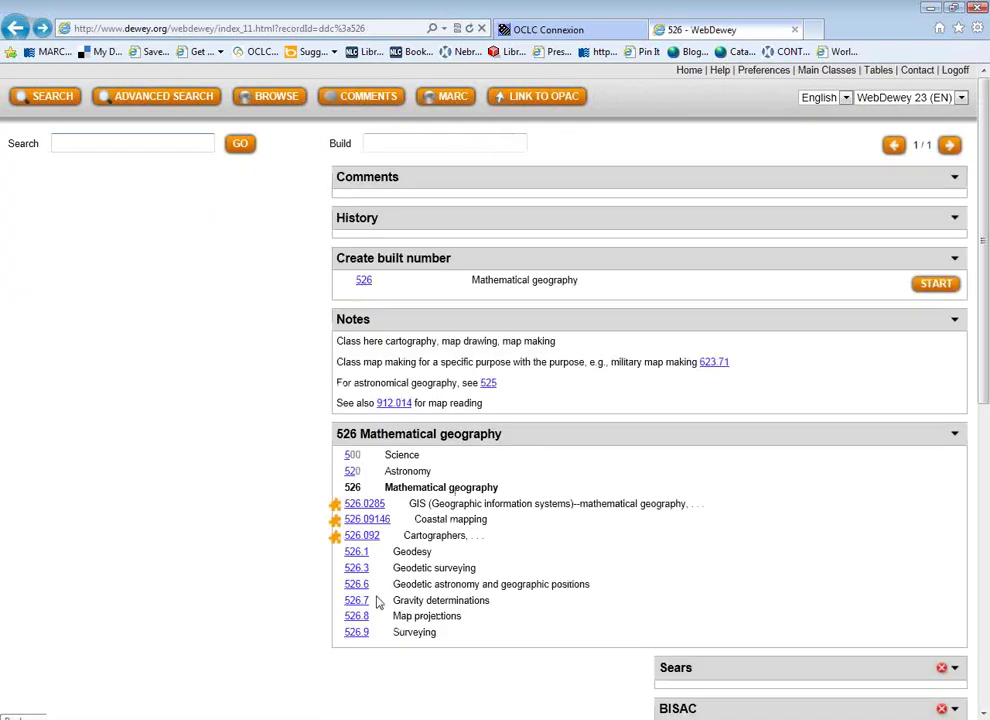
{"action": "left_click", "coordinate": [362, 535]}
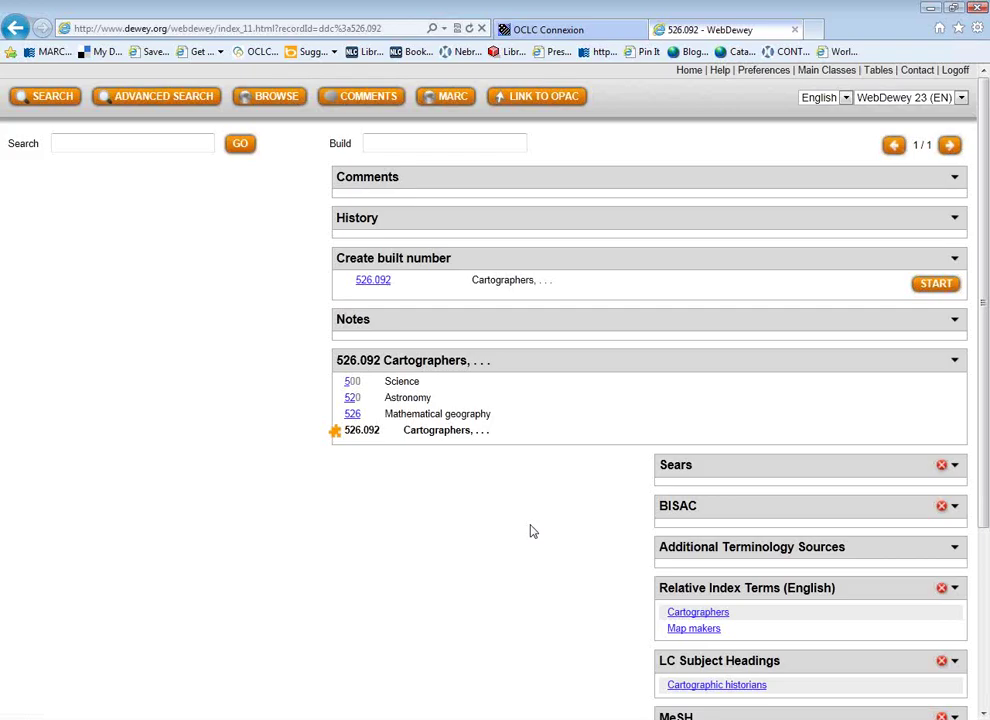
{"action": "left_click", "coordinate": [16, 30]}
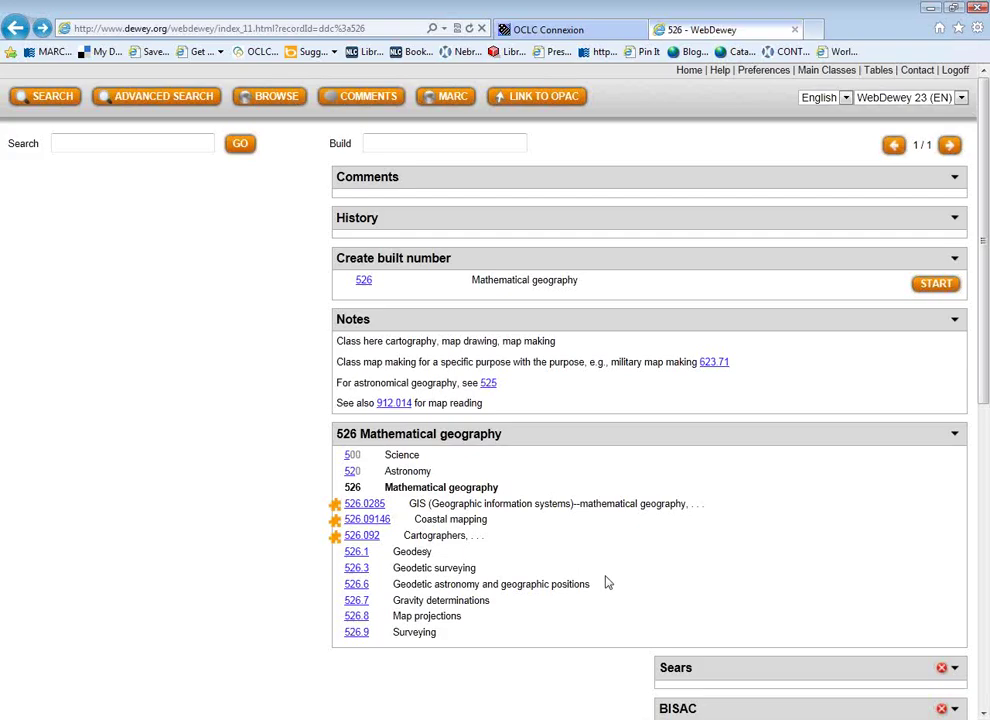
Step: Switch to the Word document and read the Drawing Rooms question on Victorian paintings from England and America
{"action": "key", "text": "alt+Tab"}
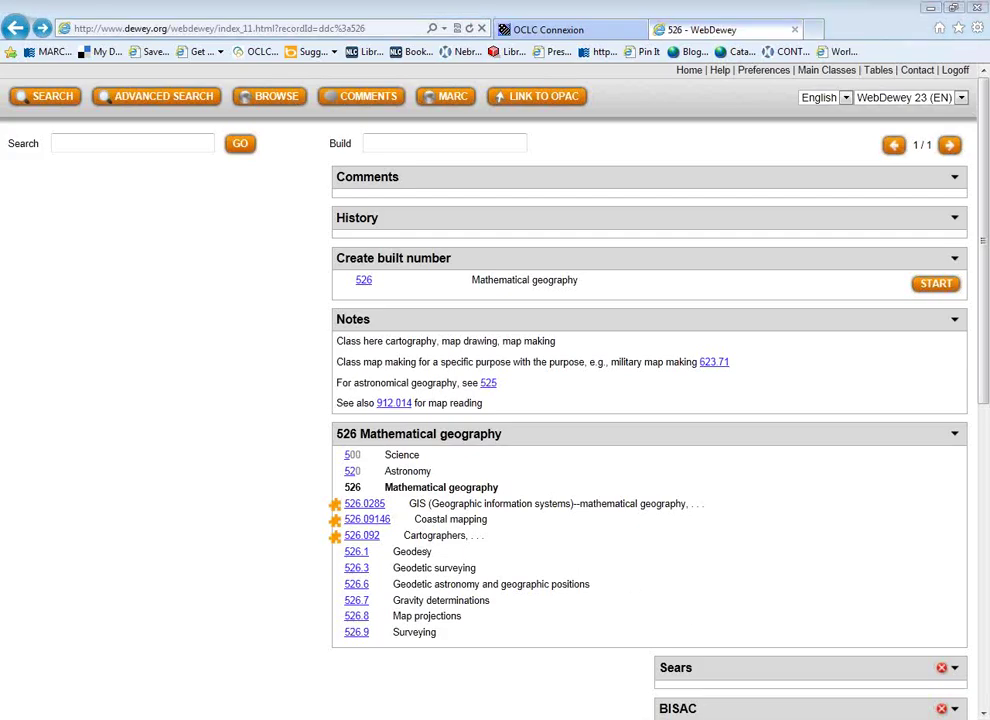
{"action": "left_click", "coordinate": [479, 546]}
{"action": "left_click", "coordinate": [482, 559]}
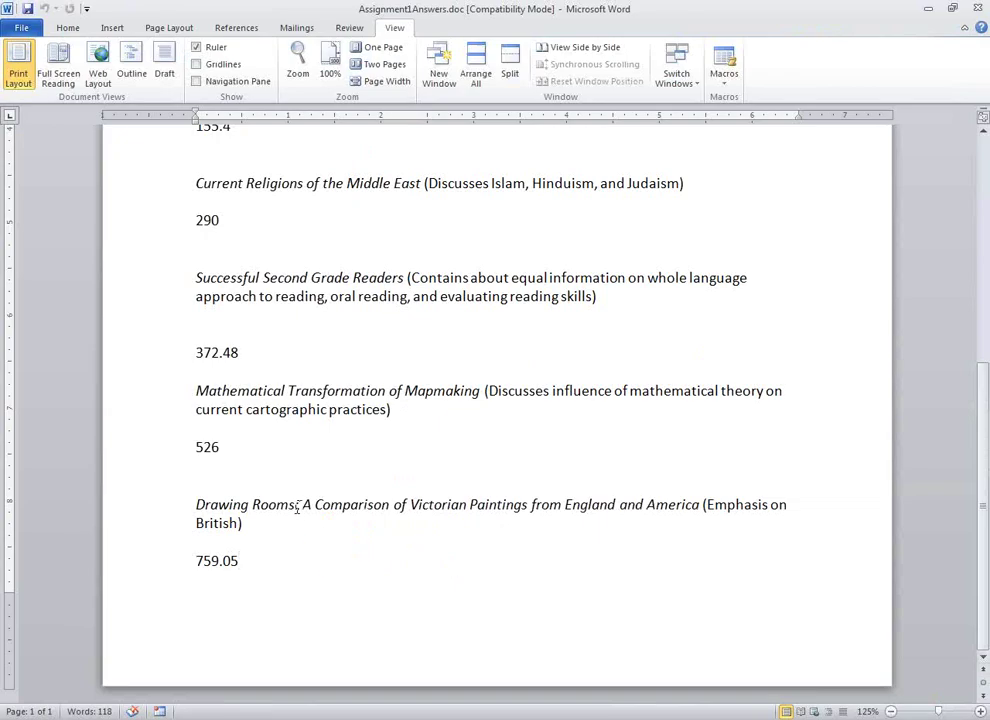
{"action": "left_click", "coordinate": [507, 504]}
{"action": "left_click_drag", "start_coordinate": [530, 504], "coordinate": [483, 497]}
{"action": "left_click", "coordinate": [519, 552]}
Step: Switch to WebDewey and browse the Relative Index for "painting"
{"action": "key", "text": "alt+Tab"}
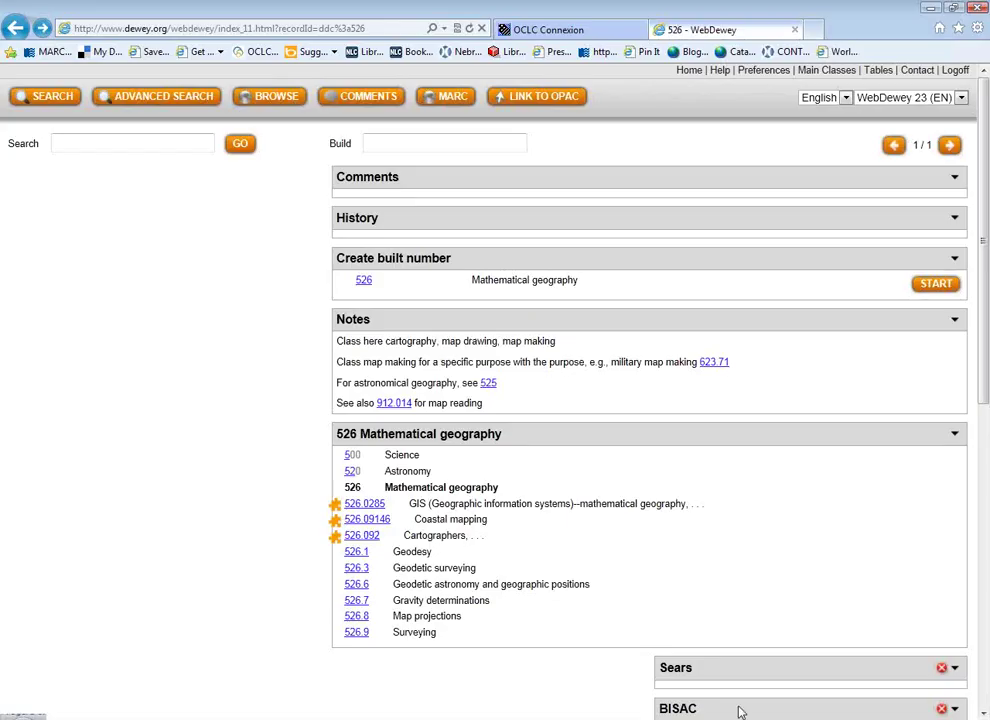
{"action": "left_click", "coordinate": [275, 103]}
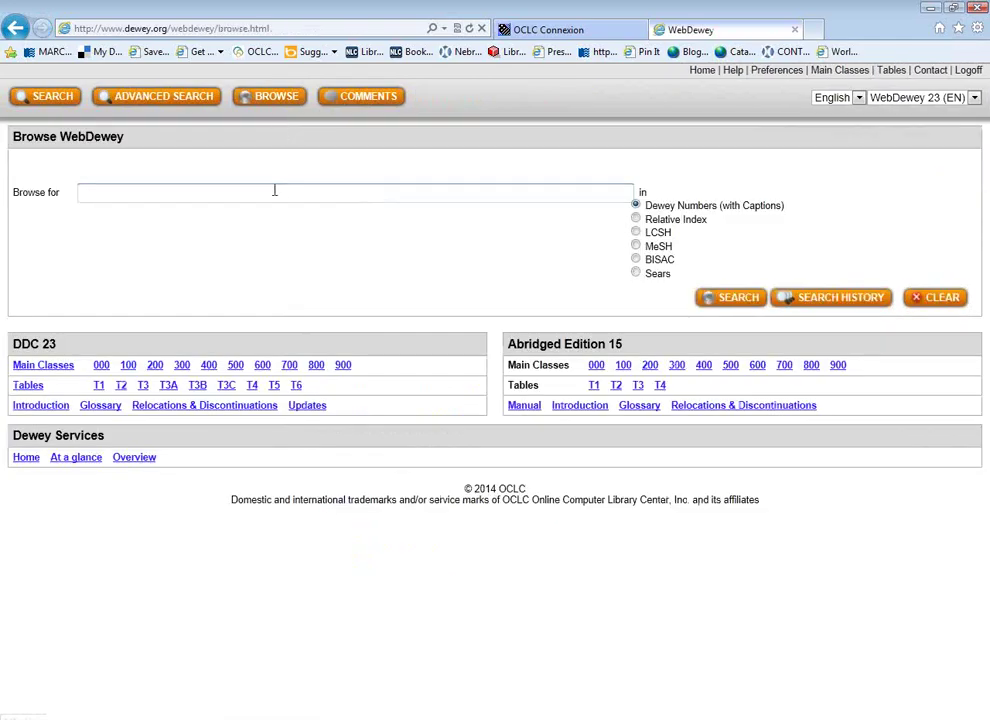
{"action": "left_click", "coordinate": [274, 190]}
{"action": "type", "text": "painting"}
{"action": "left_click", "coordinate": [636, 219]}
{"action": "left_click", "coordinate": [735, 297]}
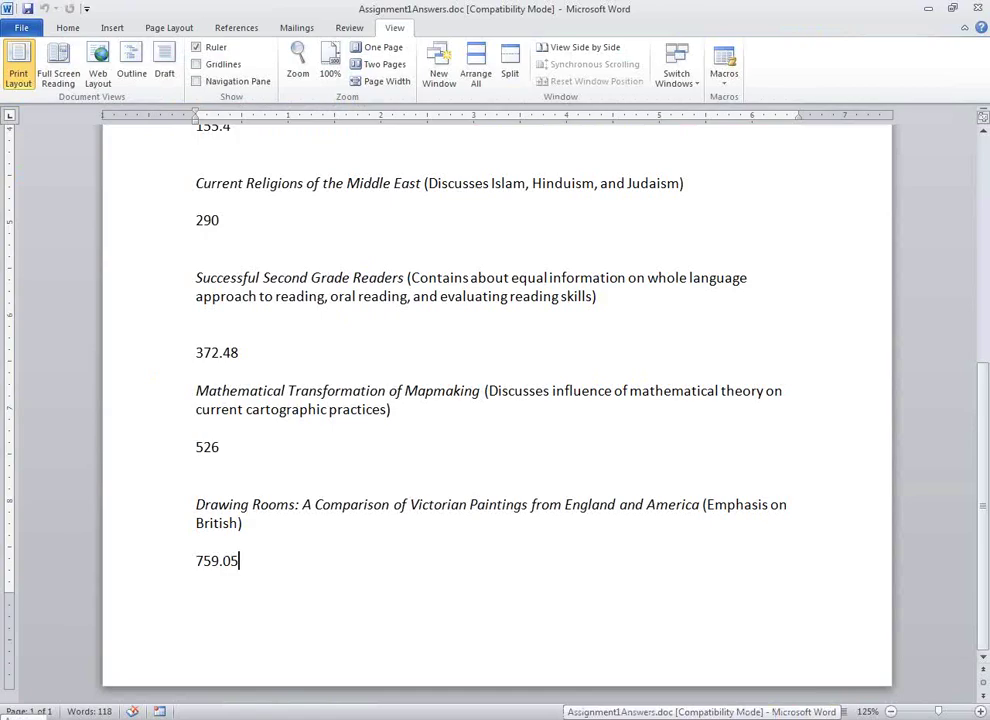
{"action": "left_click", "coordinate": [539, 714]}
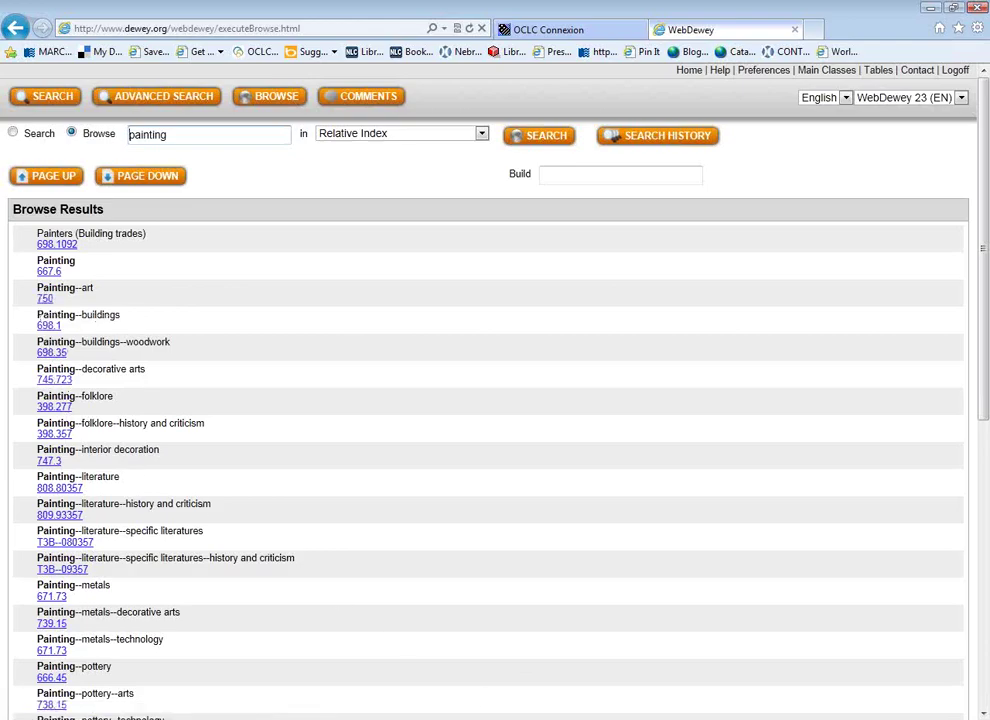
{"action": "key", "text": "alt+Tab"}
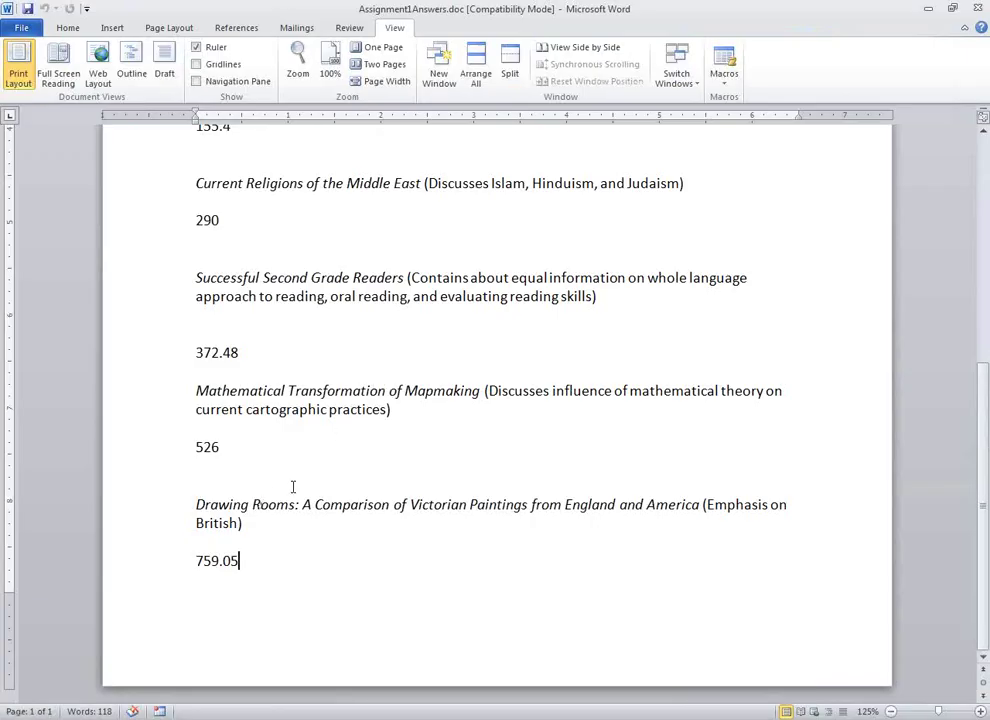
{"action": "left_click", "coordinate": [927, 9]}
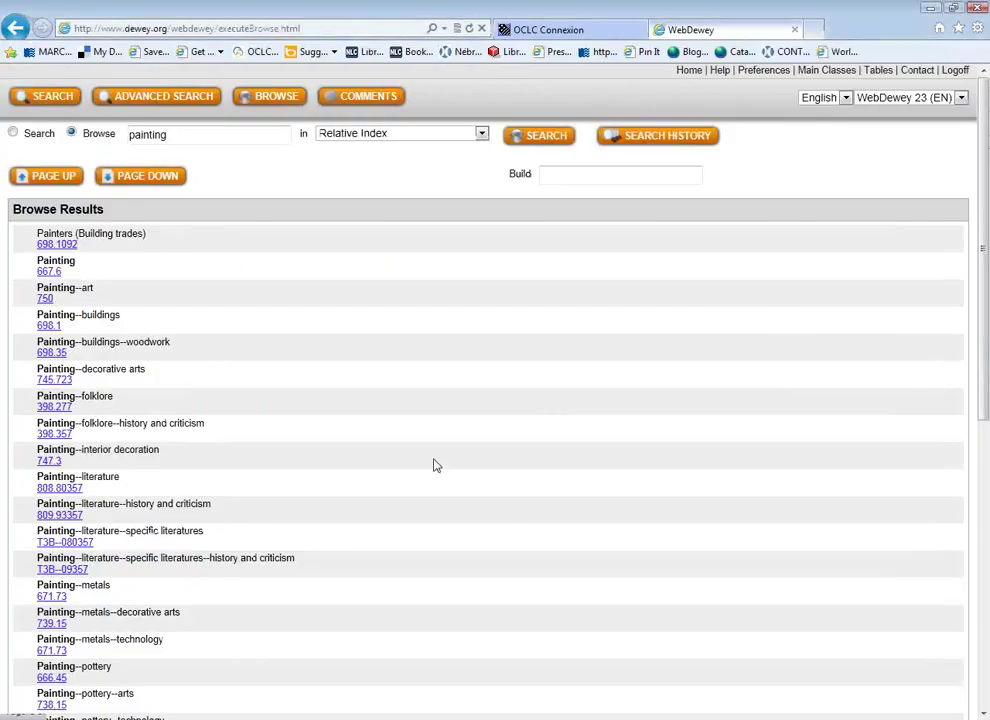
Step: Open 750 Painting and paintings, check the note at its subdivision 750[.9], and return to the 750 preference table
{"action": "left_click", "coordinate": [45, 298]}
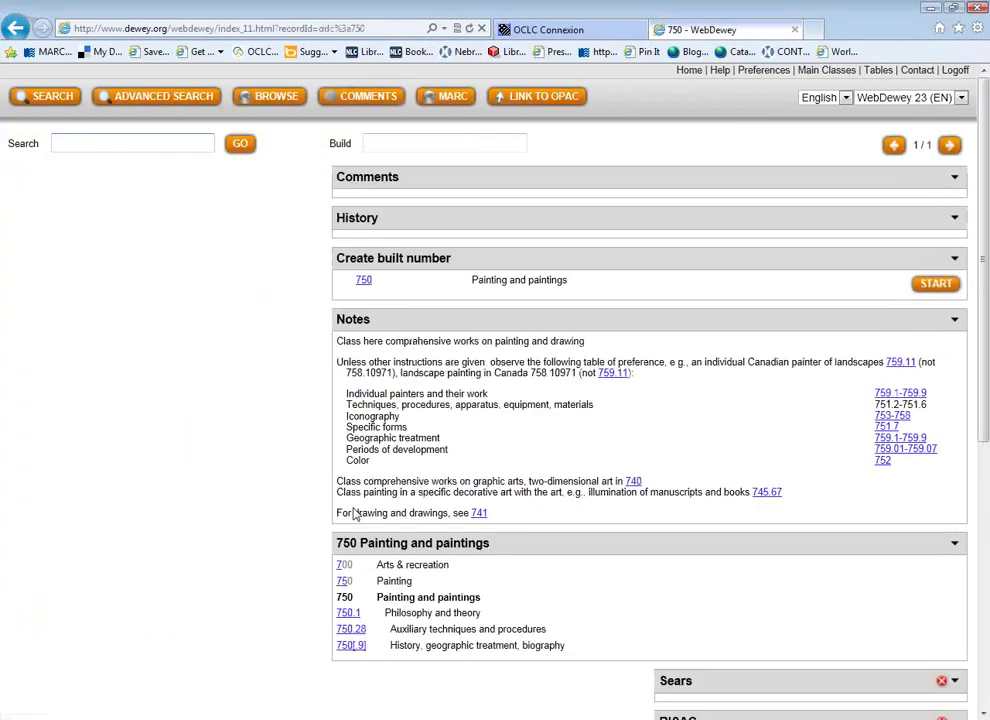
{"action": "scroll", "coordinate": [655, 550], "scroll_direction": "down", "scroll_amount": 1}
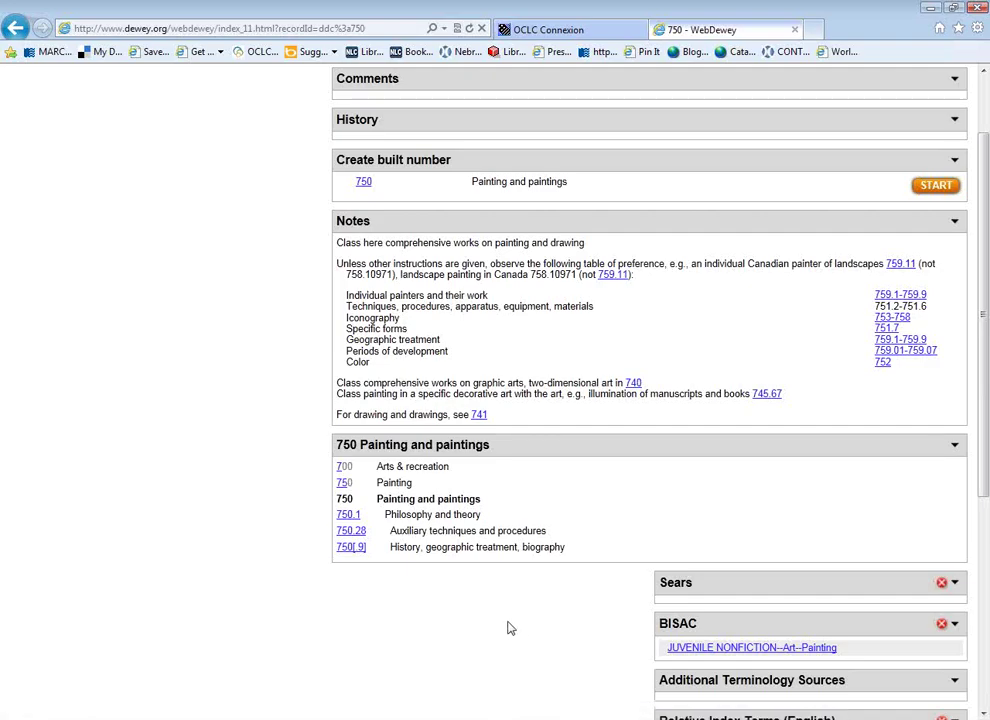
{"action": "left_click", "coordinate": [348, 548]}
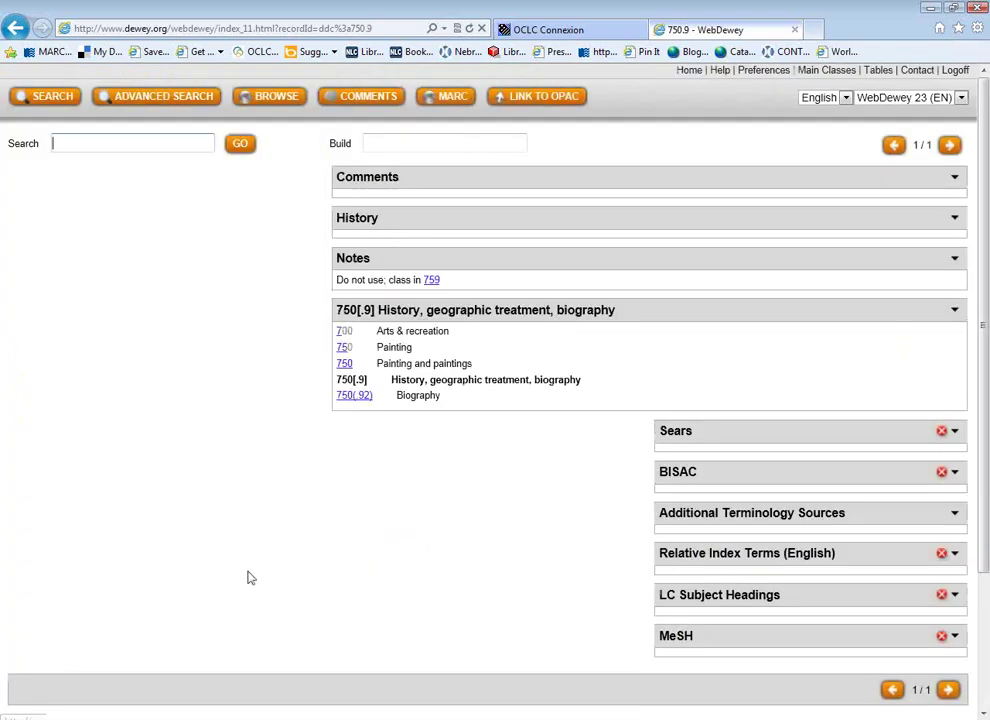
{"action": "left_click", "coordinate": [341, 365]}
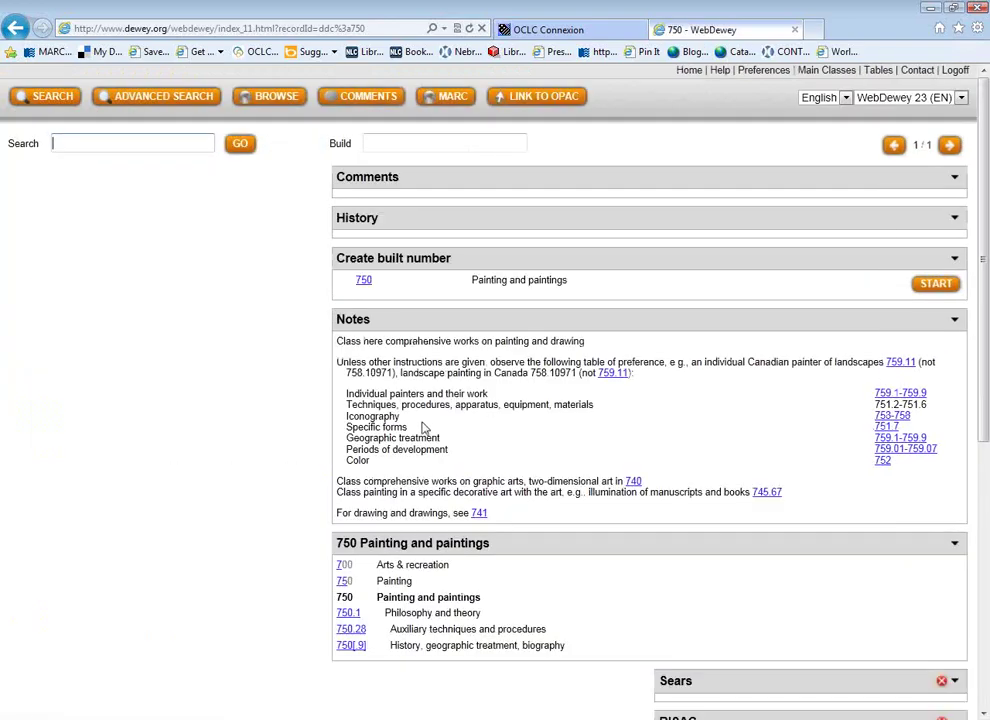
{"action": "scroll", "coordinate": [424, 428], "scroll_direction": "down", "scroll_amount": 2}
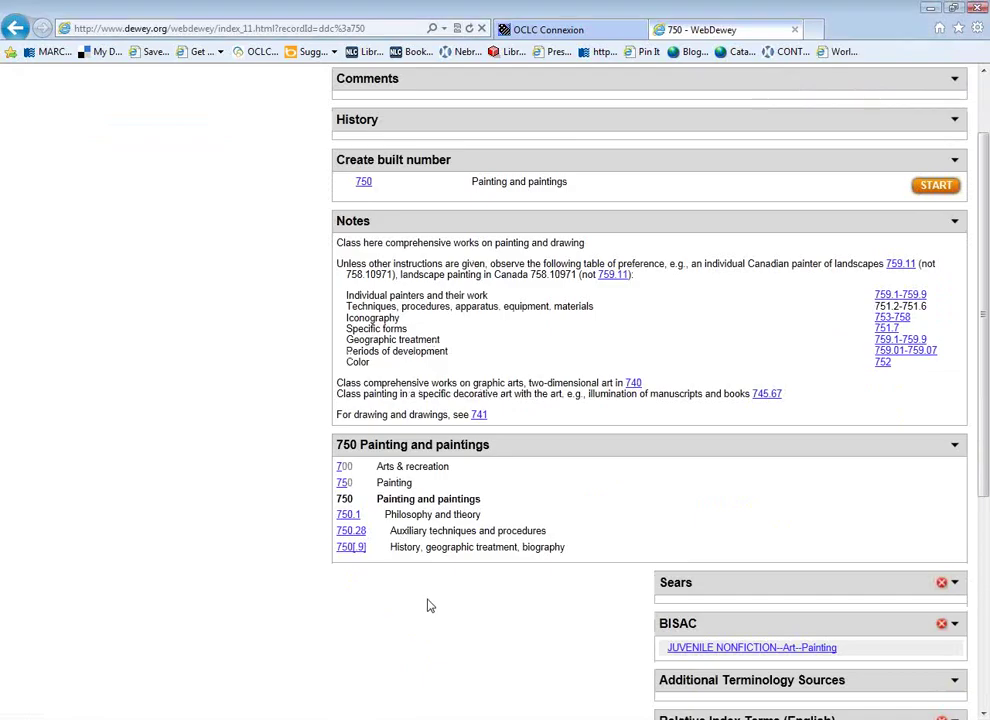
Step: Move up to 75 Painting and open 759 History, geographic treatment, biography to review its notes and subdivisions
{"action": "left_click", "coordinate": [341, 482]}
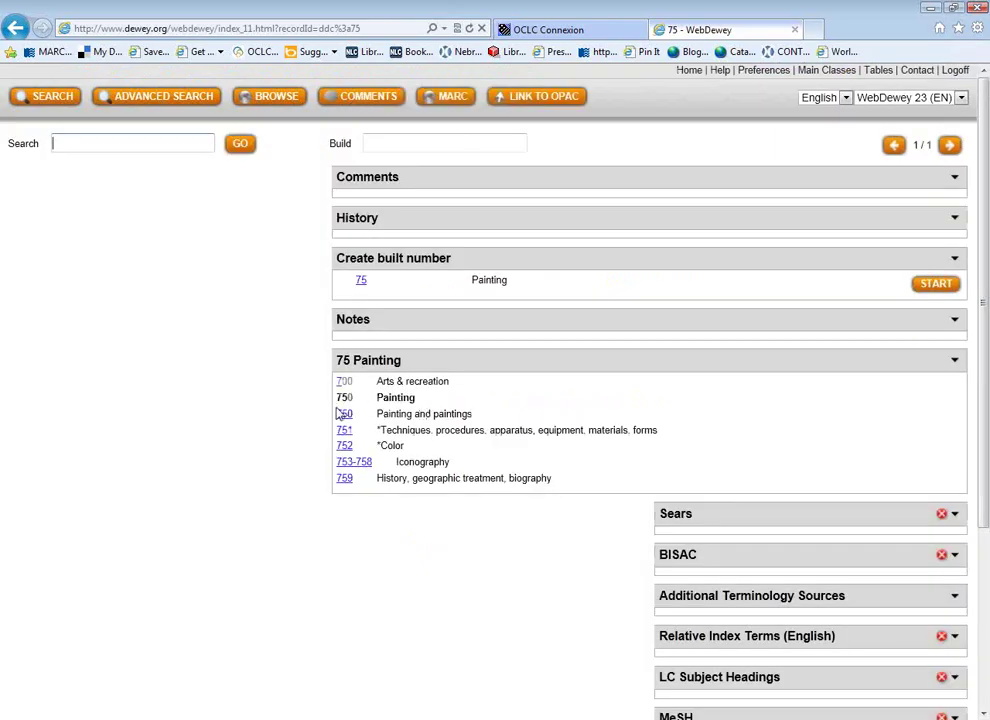
{"action": "left_click", "coordinate": [345, 480]}
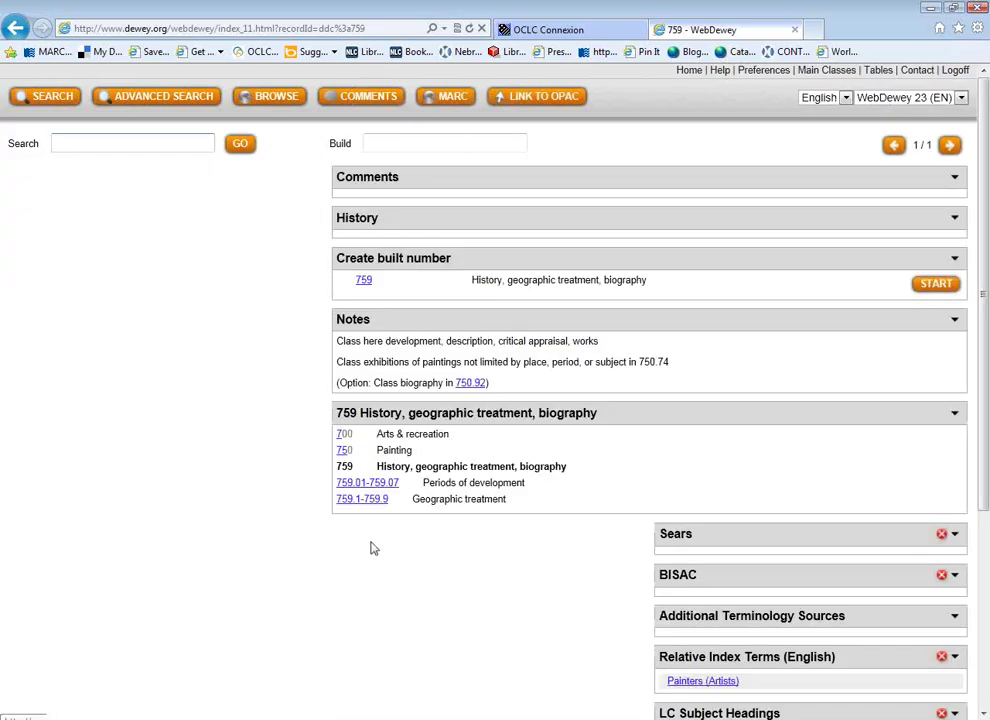
{"action": "scroll", "coordinate": [371, 548], "scroll_direction": "down", "scroll_amount": 2}
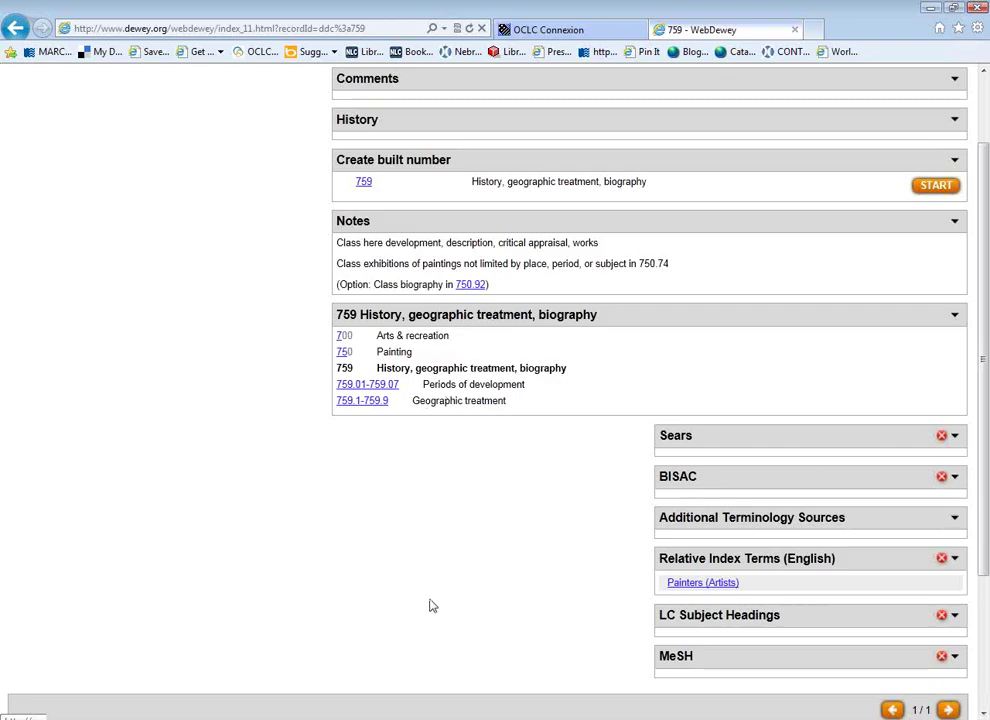
Step: Open 759.1-759.9 Geographic treatment and highlight the note on classing western painting of one or two specific periods
{"action": "left_click", "coordinate": [360, 402]}
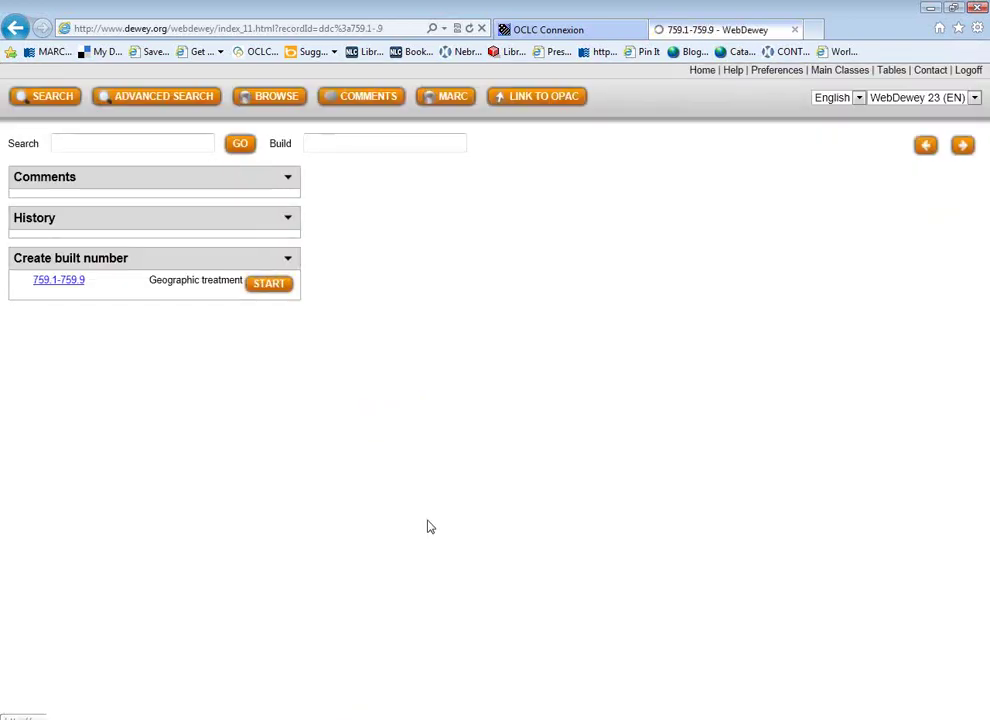
{"action": "scroll", "coordinate": [412, 540], "scroll_direction": "down", "scroll_amount": 2}
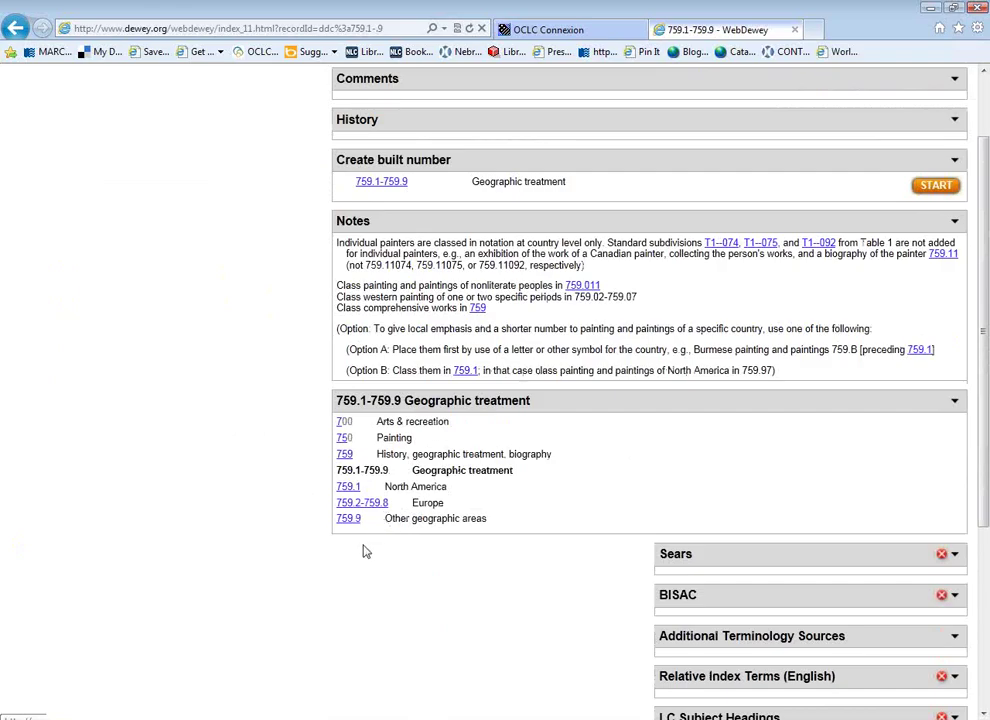
{"action": "scroll", "coordinate": [365, 551], "scroll_direction": "up", "scroll_amount": 2}
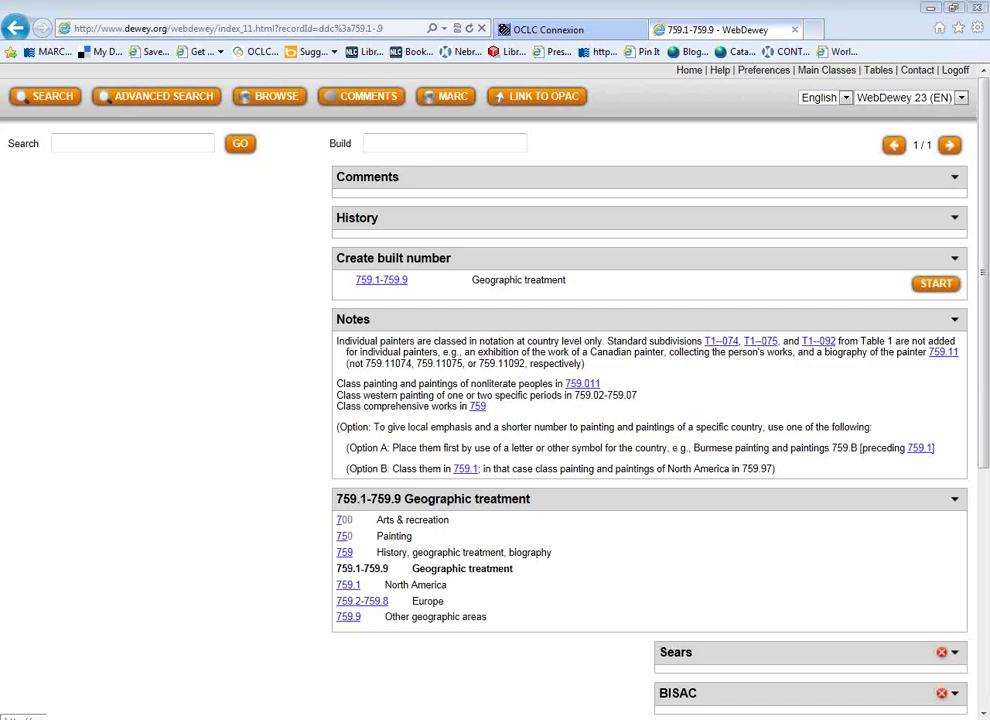
{"action": "left_click_drag", "start_coordinate": [324, 396], "coordinate": [641, 398]}
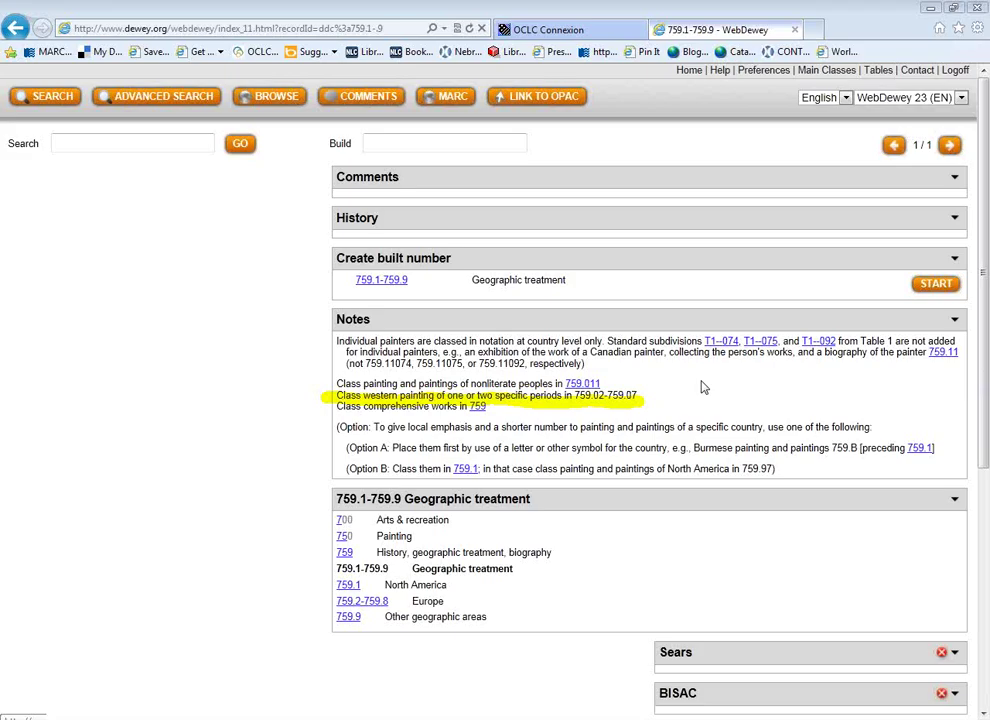
Step: Go back to 759, open 759.01-759.07 Periods of development, and examine the notes and subdivisions of 759.05 1800-1899
{"action": "left_click", "coordinate": [344, 553]}
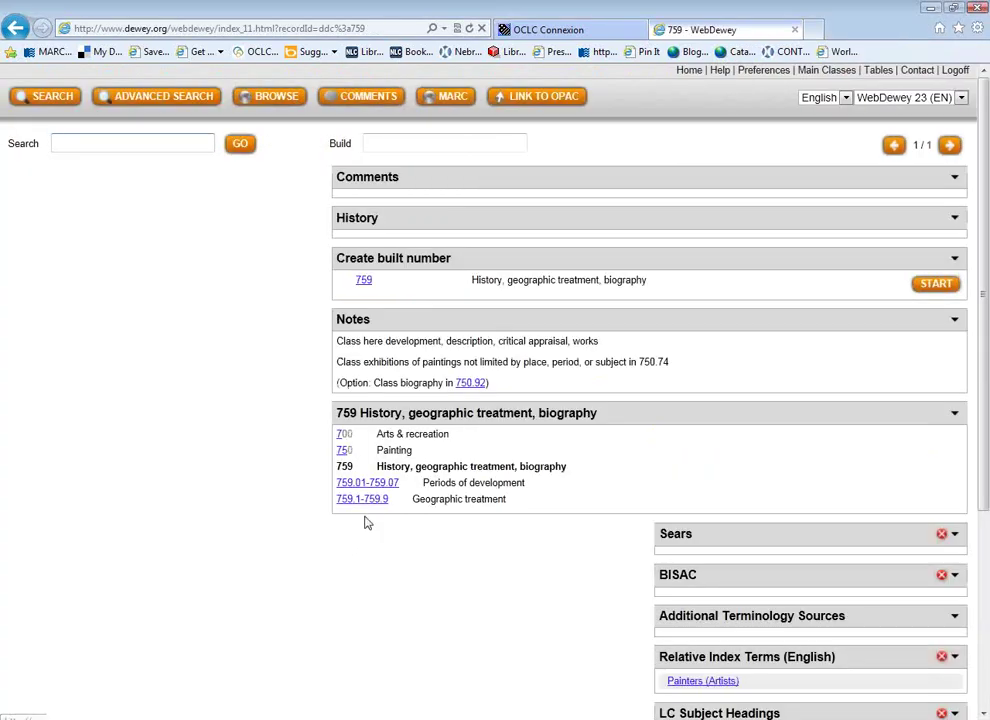
{"action": "left_click", "coordinate": [368, 484]}
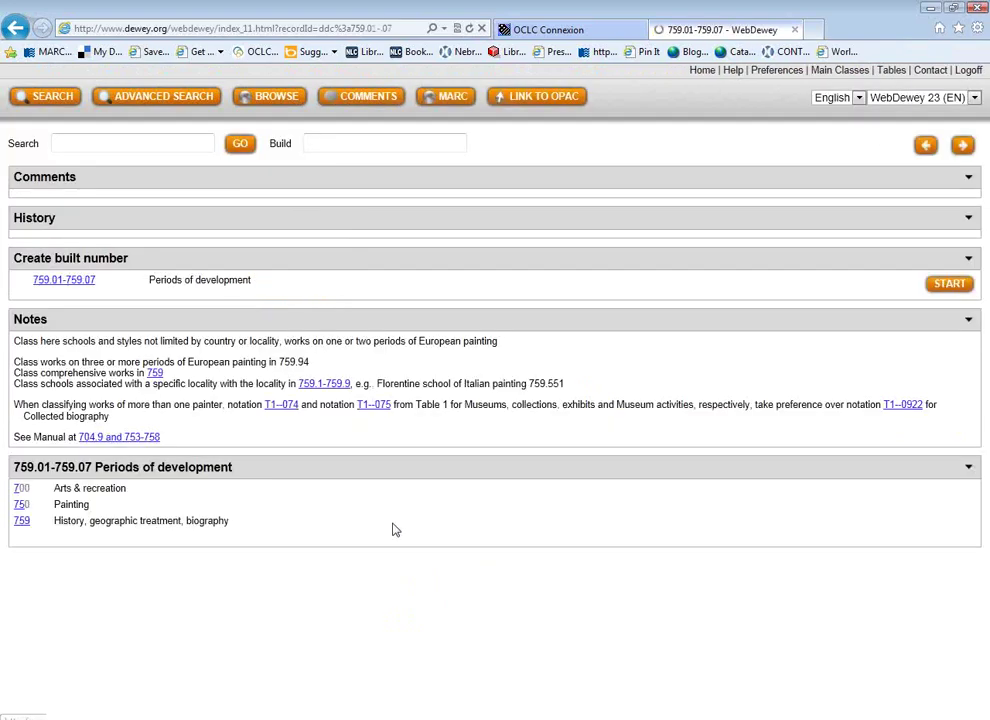
{"action": "scroll", "coordinate": [423, 522], "scroll_direction": "down", "scroll_amount": 1}
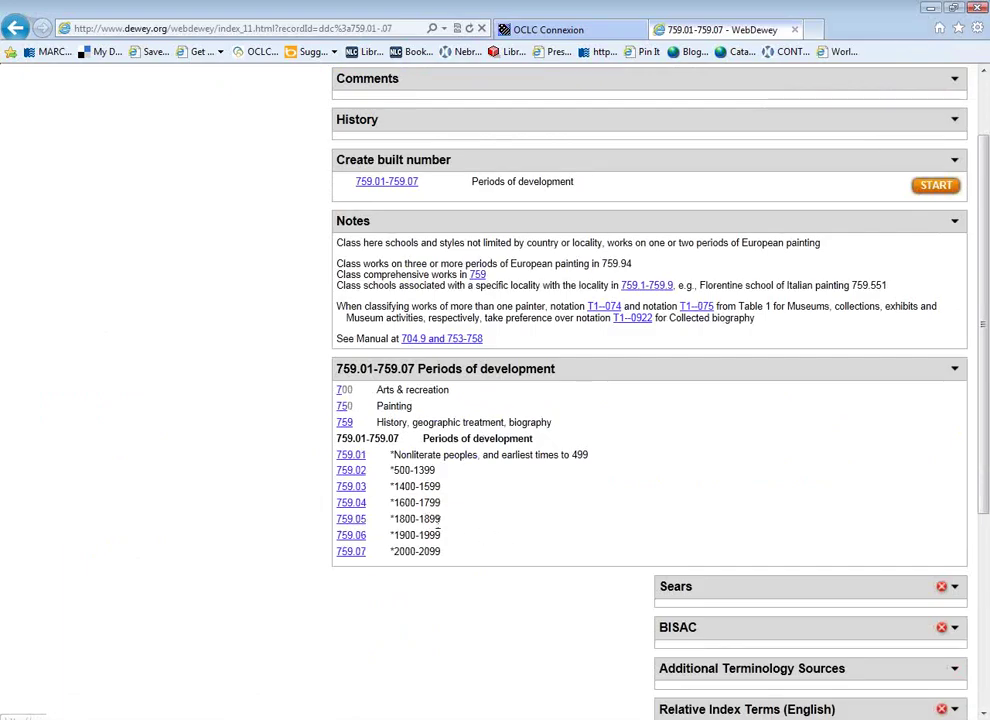
{"action": "left_click", "coordinate": [348, 521]}
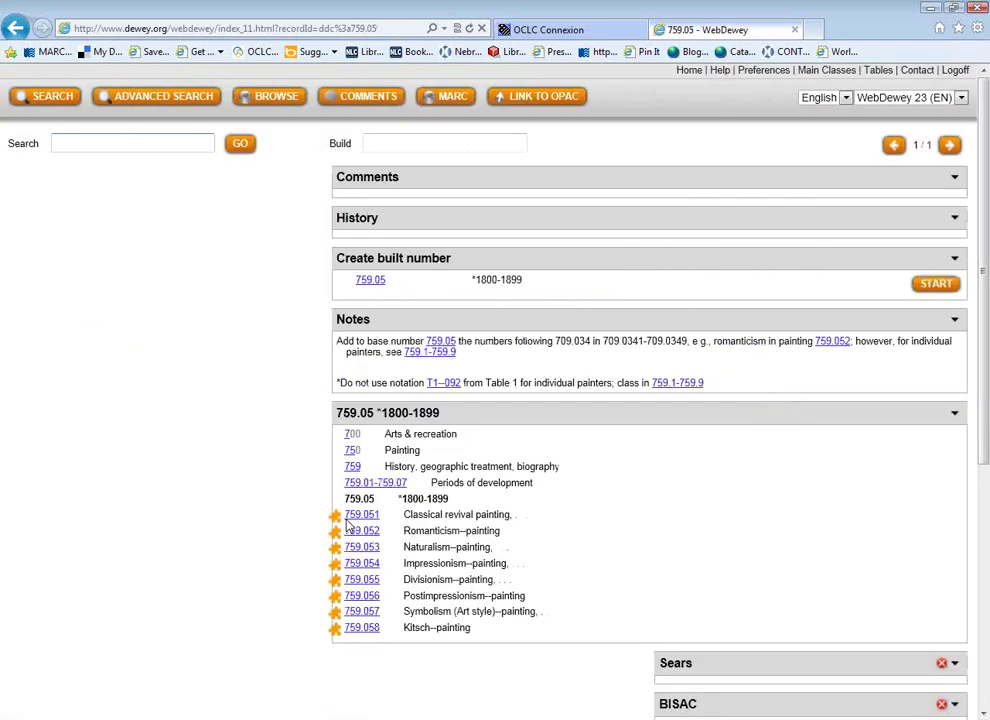
{"action": "scroll", "coordinate": [346, 525], "scroll_direction": "down", "scroll_amount": 1}
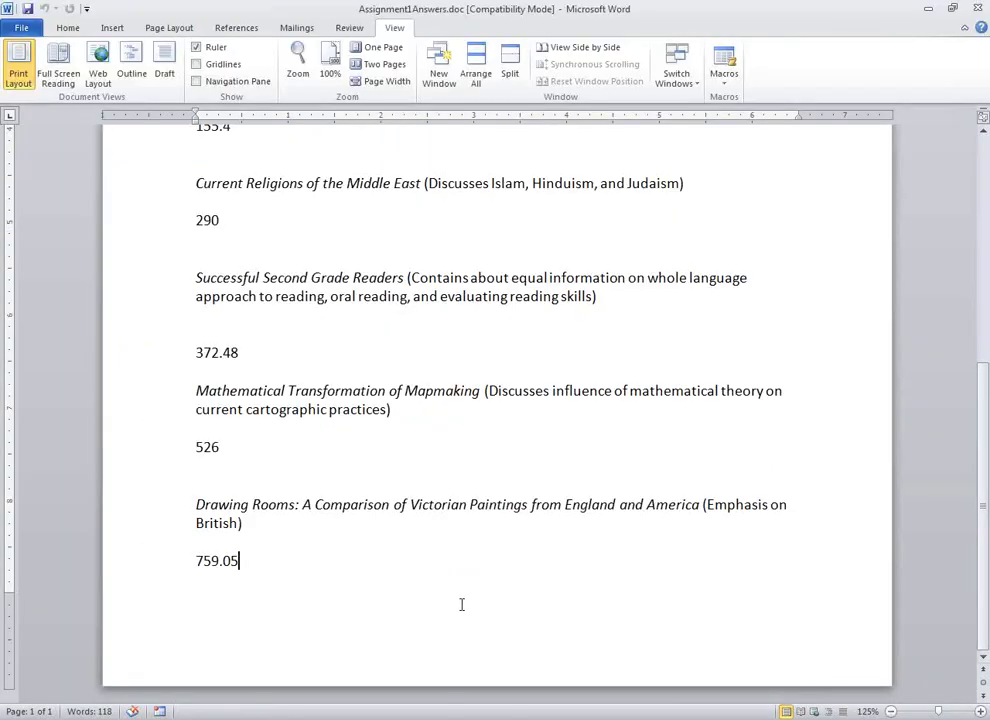
Step: Review the answer under the Drawing Rooms title in the Word document and return to WebDewey
{"action": "left_click", "coordinate": [489, 474]}
{"action": "left_click", "coordinate": [465, 463]}
{"action": "key", "text": "alt+Tab"}
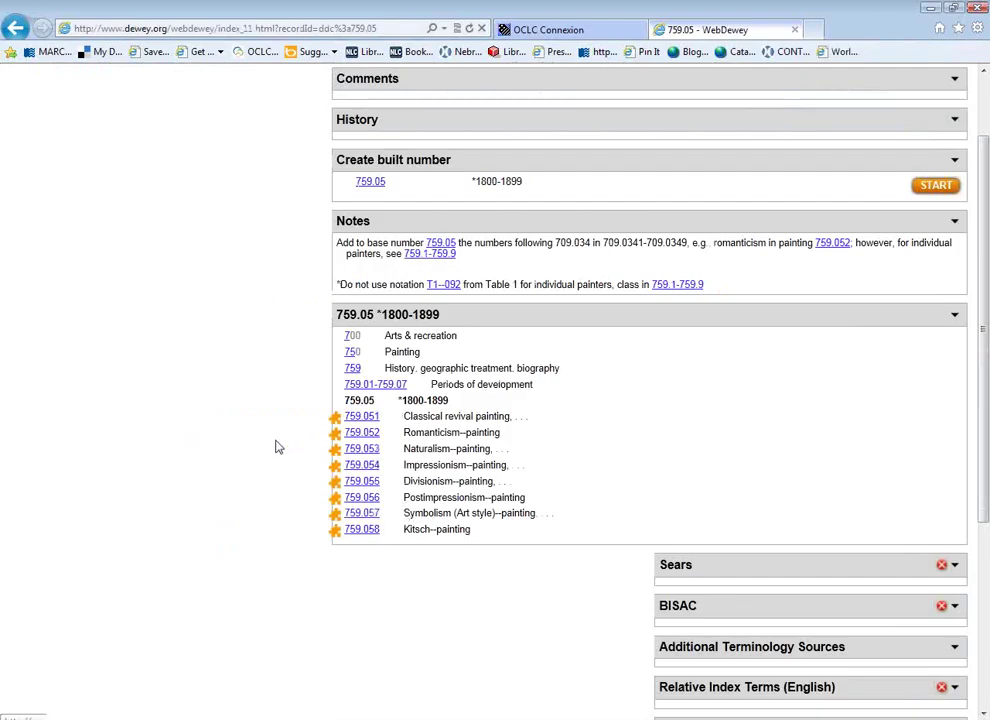
Step: Open 759.054 Impressionism--painting, examine its index terms, and recheck the Drawing Rooms title in the Word document
{"action": "left_click", "coordinate": [360, 466]}
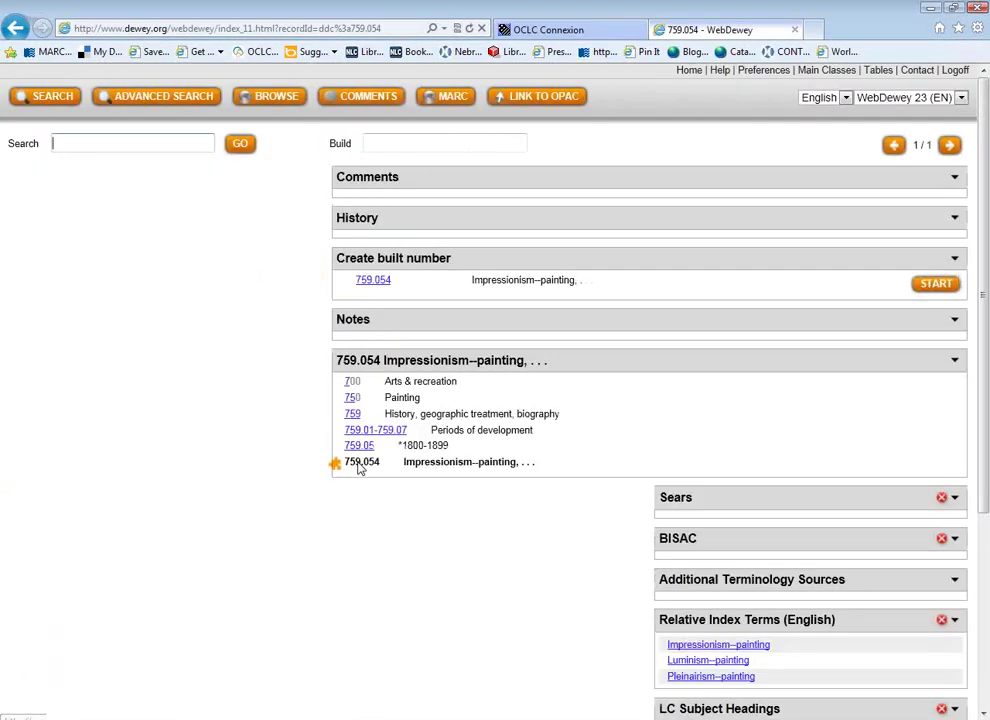
{"action": "scroll", "coordinate": [433, 517], "scroll_direction": "down", "scroll_amount": 2}
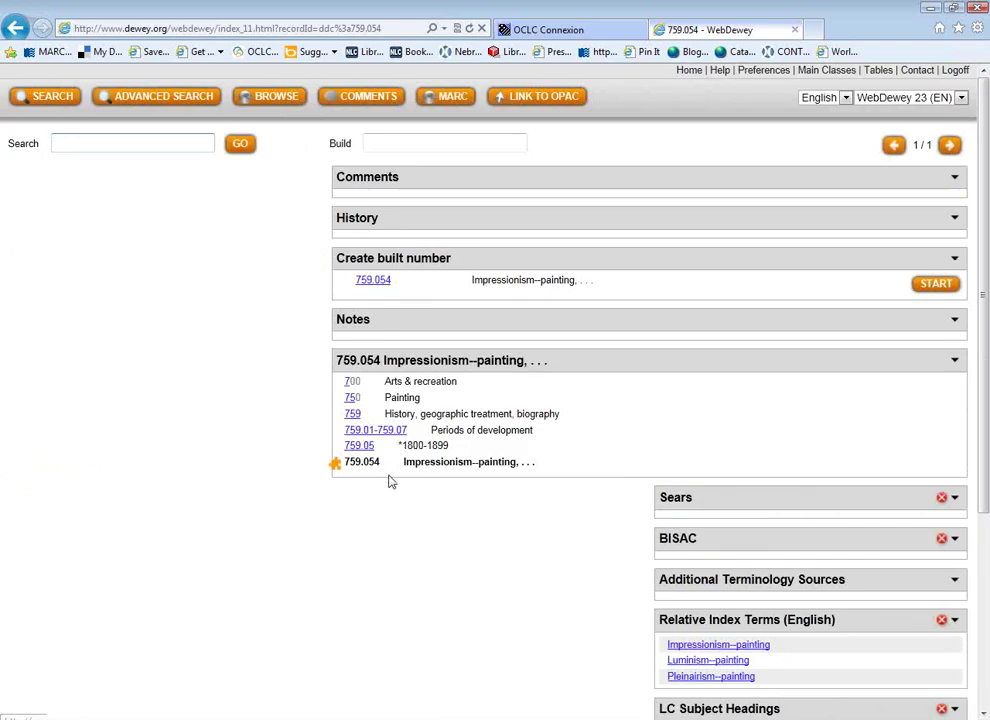
{"action": "key", "text": "alt+Tab"}
{"action": "left_click", "coordinate": [493, 572]}
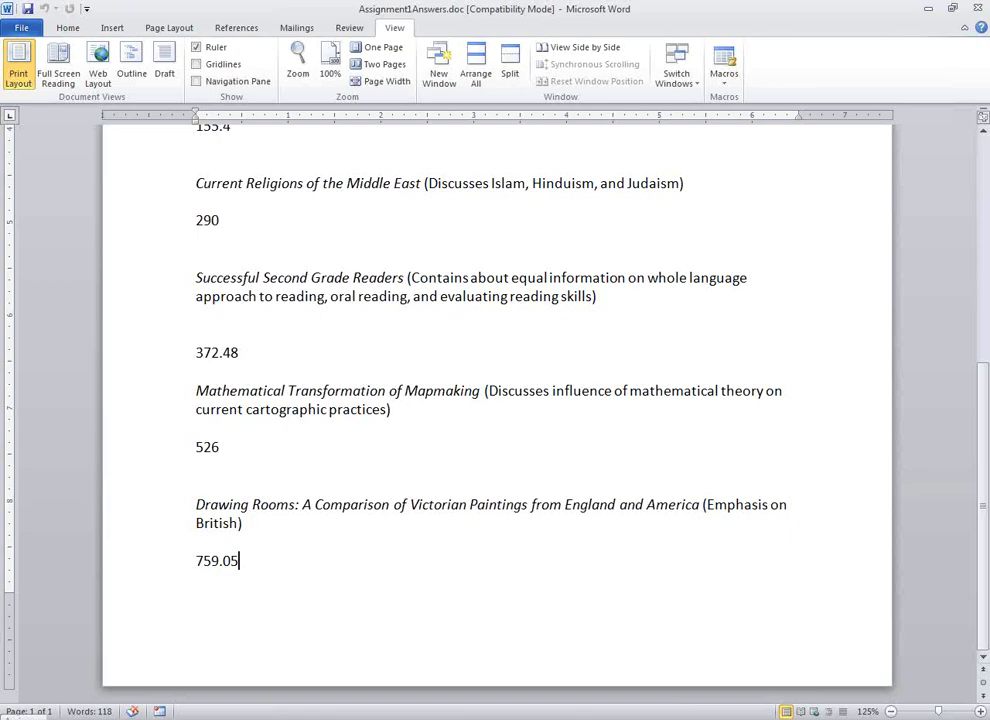
{"action": "key", "text": "alt+Tab"}
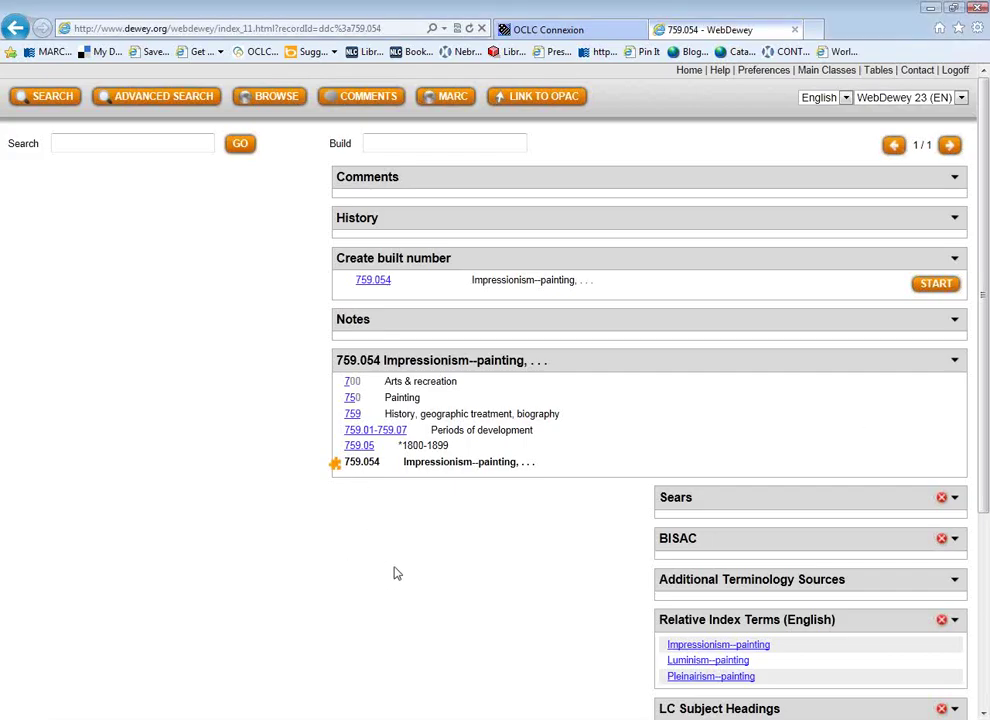
Step: Put the browser and Word windows out of the way and start the PowerPoint slide show from the Topics slide
{"action": "left_click", "coordinate": [955, 9]}
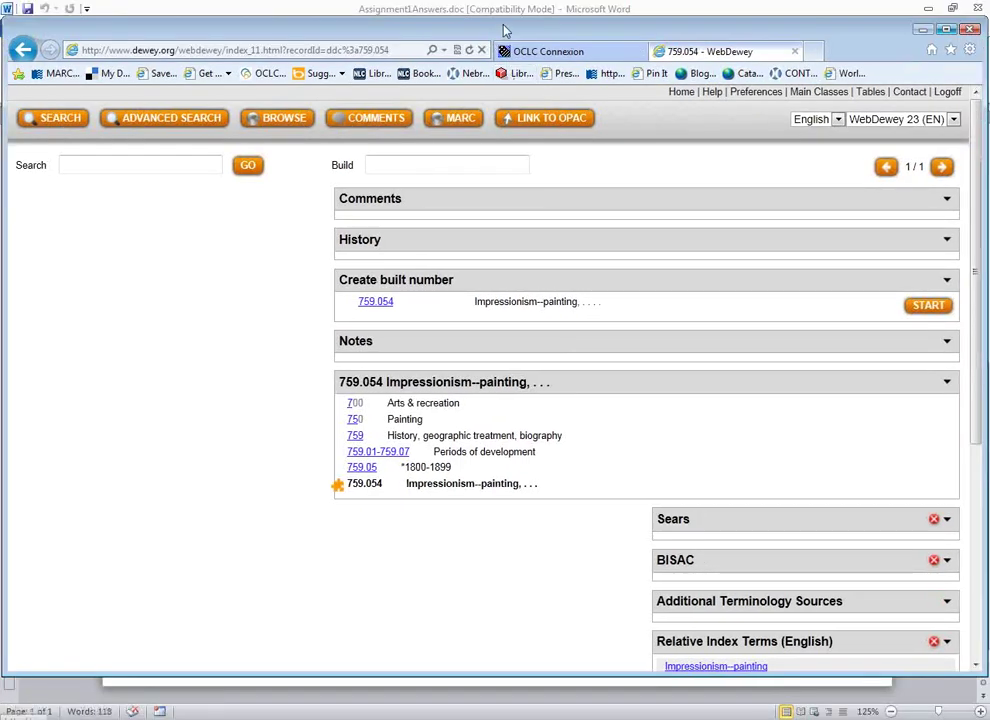
{"action": "left_click", "coordinate": [505, 10]}
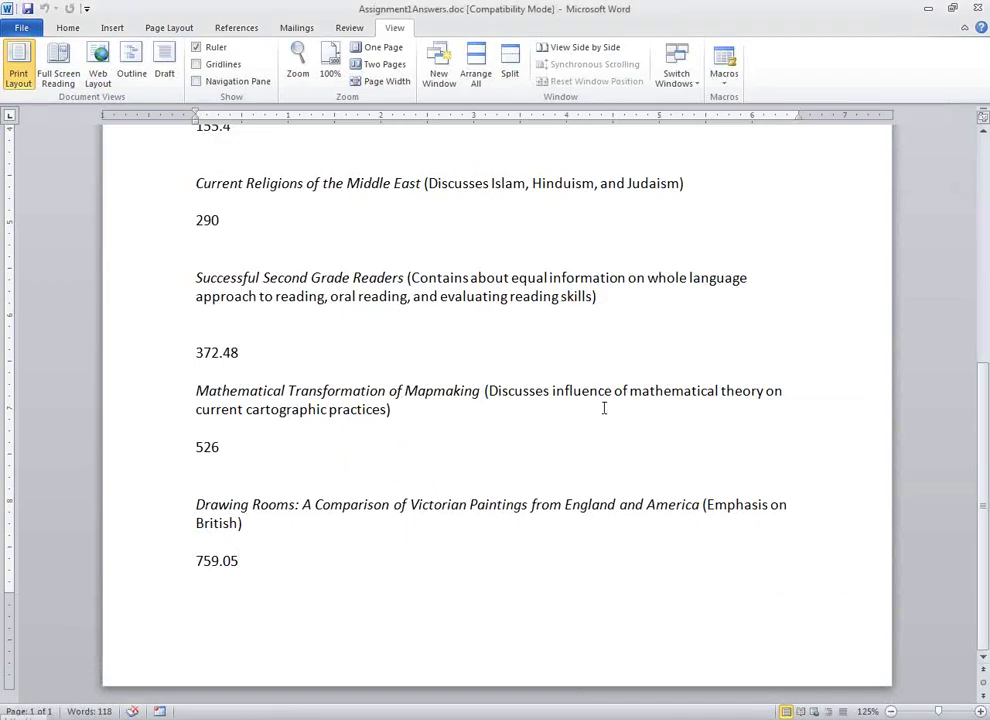
{"action": "left_click", "coordinate": [928, 12]}
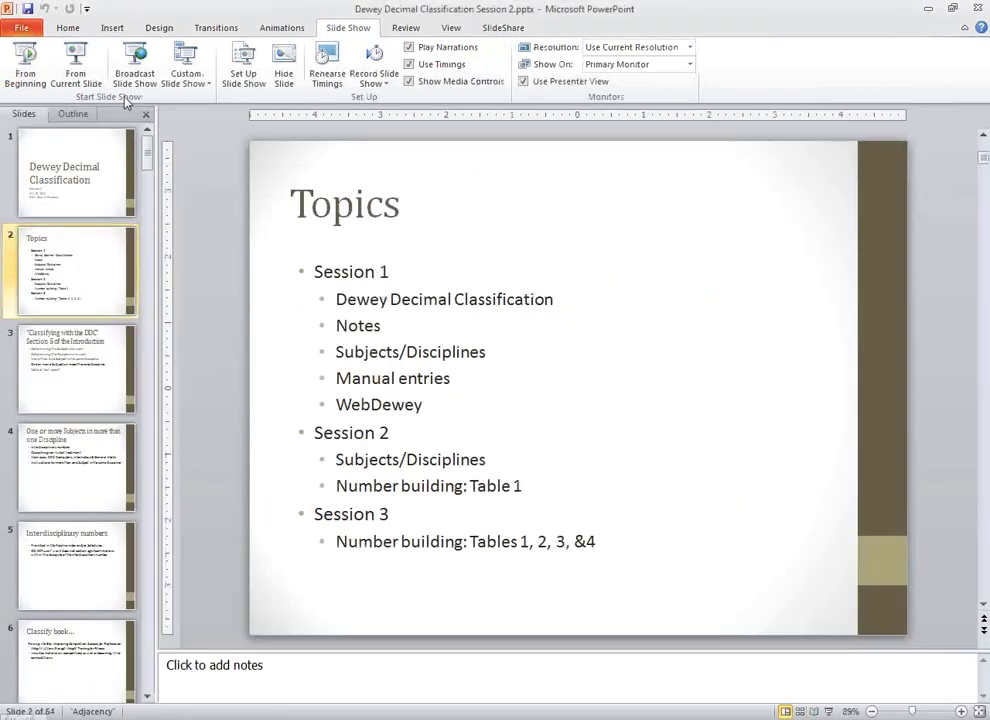
{"action": "left_click", "coordinate": [75, 62]}
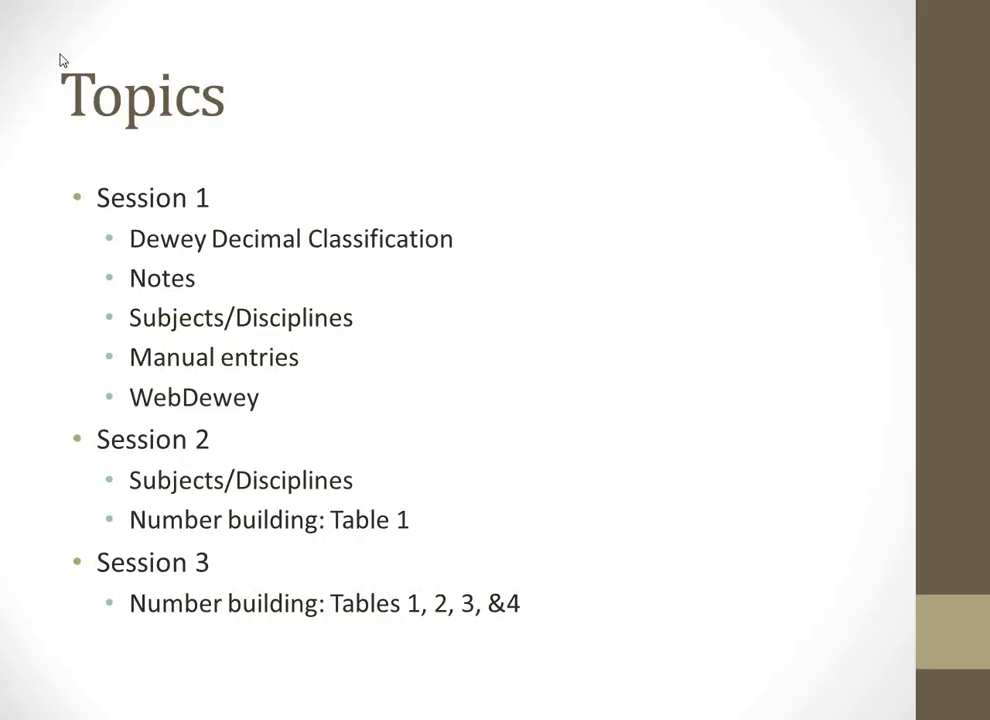